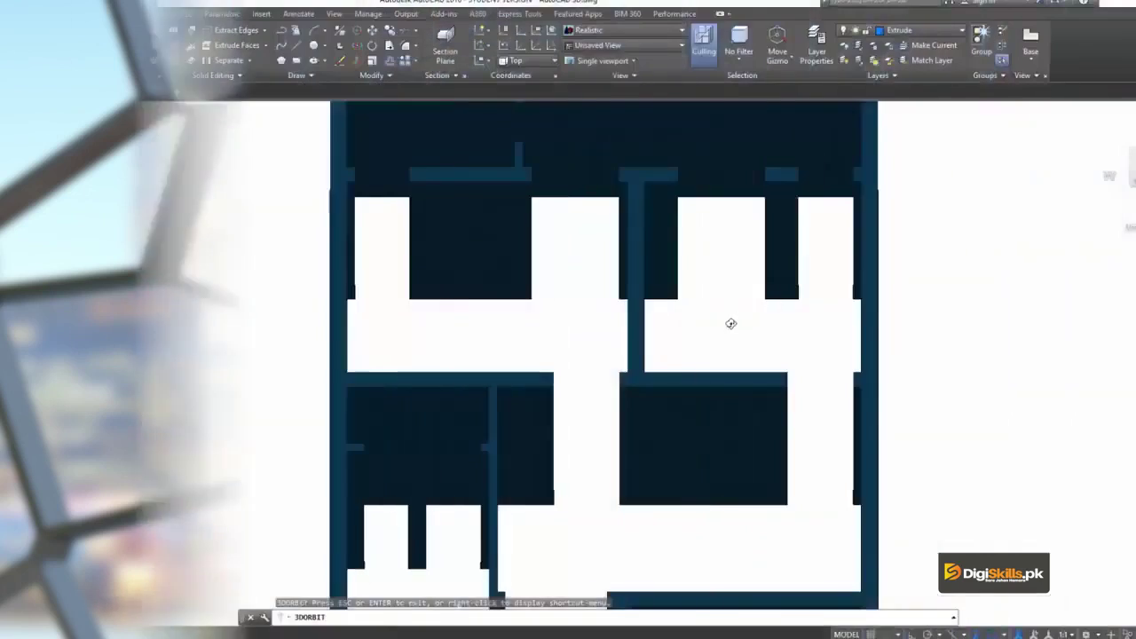
Step: Orbit the extruded plan into a tilted 3D view, then zoom and pan the model
{"action": "mouse_move", "coordinate": [773, 299]}
{"action": "left_mouse_down"}
{"action": "mouse_move", "coordinate": [736, 259]}
{"action": "mouse_move", "coordinate": [859, 223]}
{"action": "mouse_move", "coordinate": [823, 305]}
{"action": "mouse_move", "coordinate": [827, 279]}
{"action": "mouse_move", "coordinate": [767, 275]}
{"action": "mouse_move", "coordinate": [804, 307]}
{"action": "mouse_move", "coordinate": [879, 340]}
{"action": "mouse_move", "coordinate": [888, 254]}
{"action": "mouse_move", "coordinate": [769, 254]}
{"action": "mouse_move", "coordinate": [766, 289]}
{"action": "mouse_move", "coordinate": [742, 321]}
{"action": "left_mouse_up"}
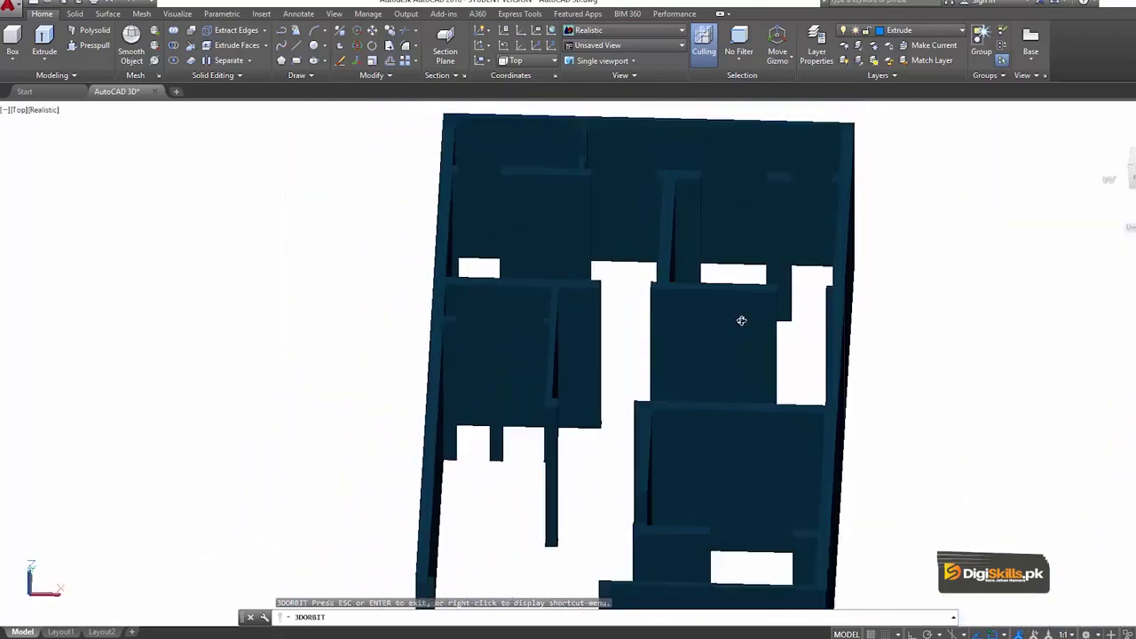
{"action": "scroll", "coordinate": [742, 319], "scroll_direction": "up", "scroll_amount": 1}
{"action": "key", "text": "Escape"}
{"action": "scroll", "coordinate": [692, 324], "scroll_direction": "down", "scroll_amount": 3}
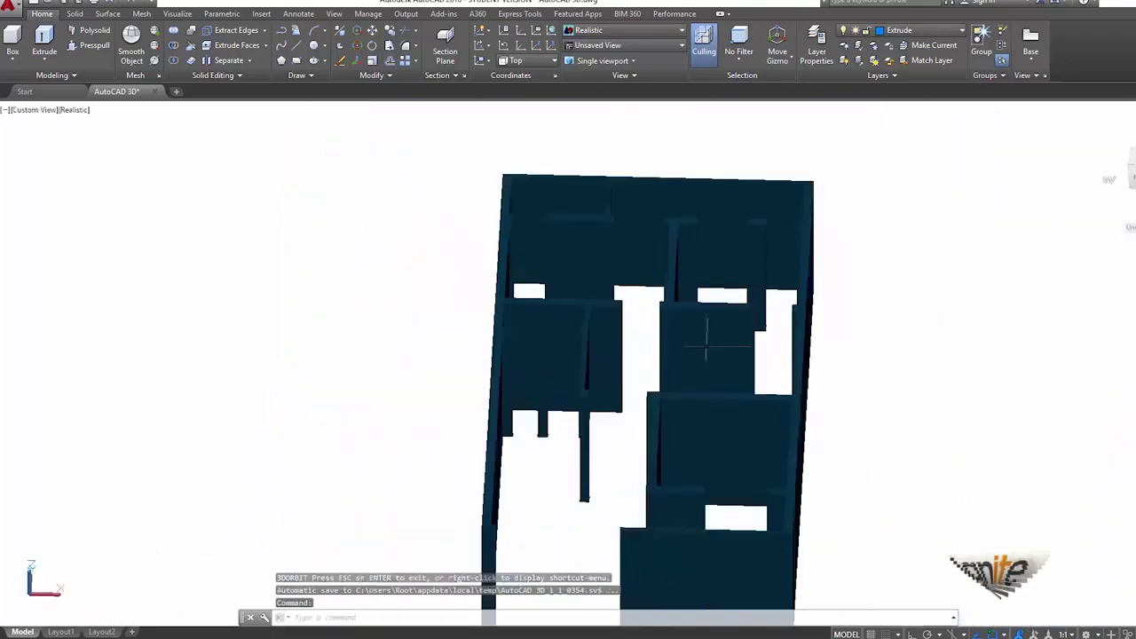
{"action": "scroll", "coordinate": [698, 330], "scroll_direction": "down", "scroll_amount": 3}
{"action": "scroll", "coordinate": [682, 315], "scroll_direction": "up", "scroll_amount": 2}
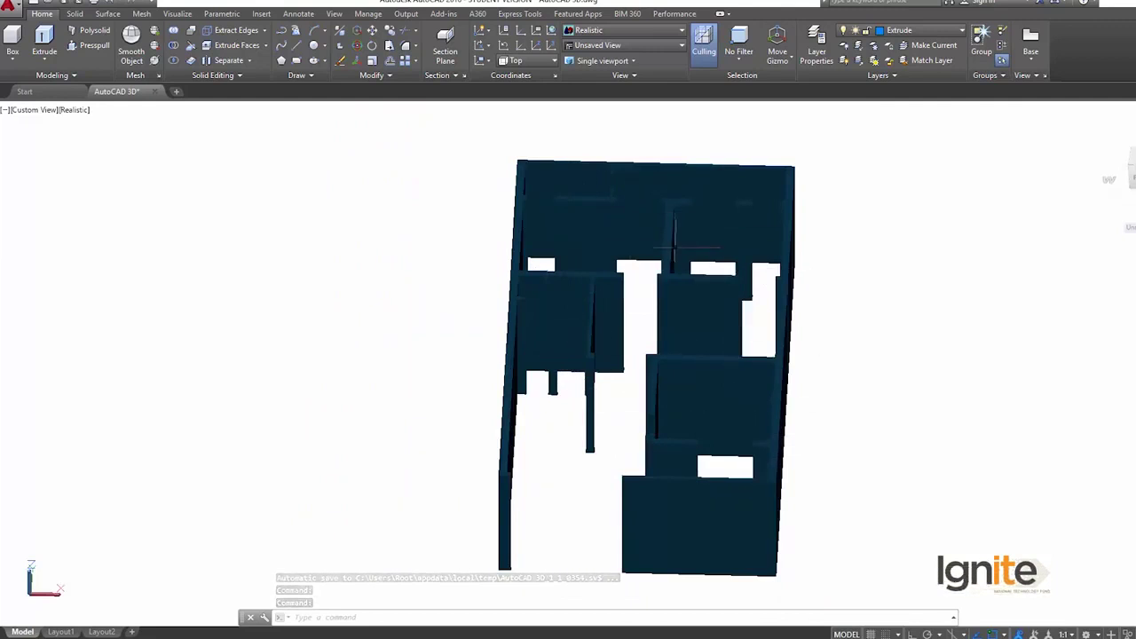
{"action": "scroll", "coordinate": [675, 248], "scroll_direction": "up", "scroll_amount": 5}
{"action": "middle_click_drag", "start_coordinate": [677, 178], "coordinate": [701, 290]}
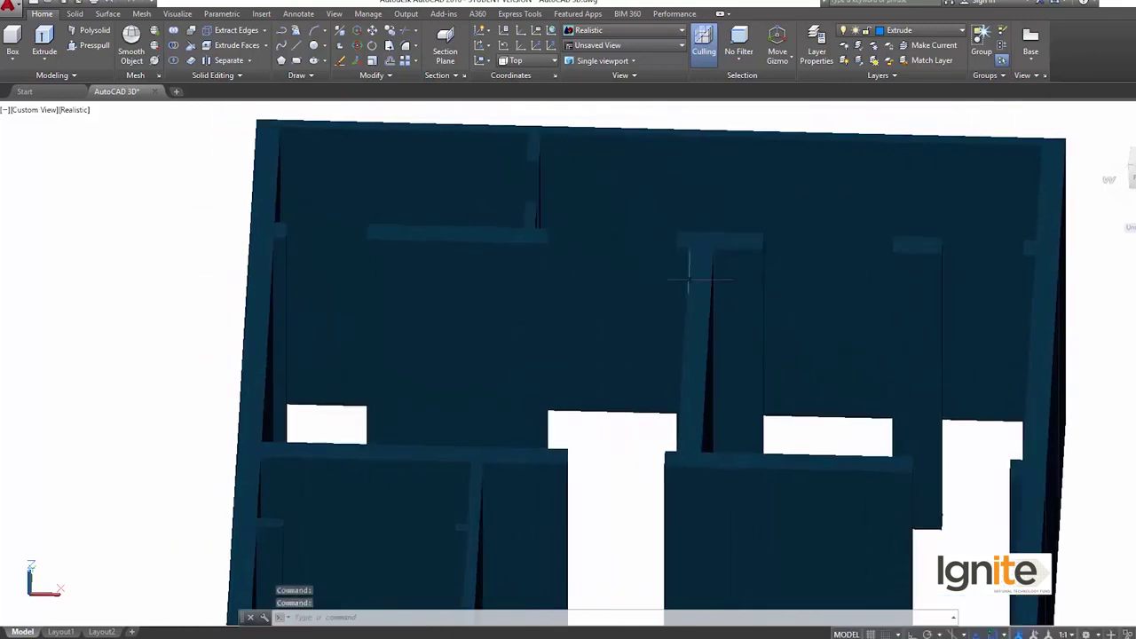
{"action": "scroll", "coordinate": [735, 287], "scroll_direction": "down", "scroll_amount": 1}
{"action": "scroll", "coordinate": [735, 287], "scroll_direction": "down", "scroll_amount": 2}
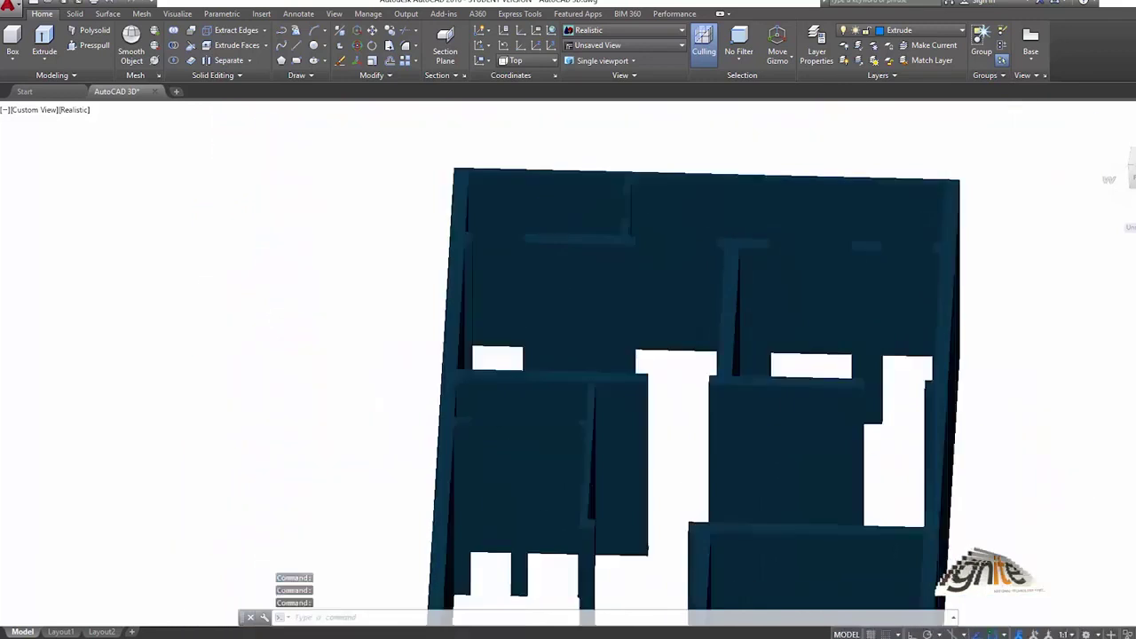
{"action": "scroll", "coordinate": [735, 286], "scroll_direction": "down", "scroll_amount": 2}
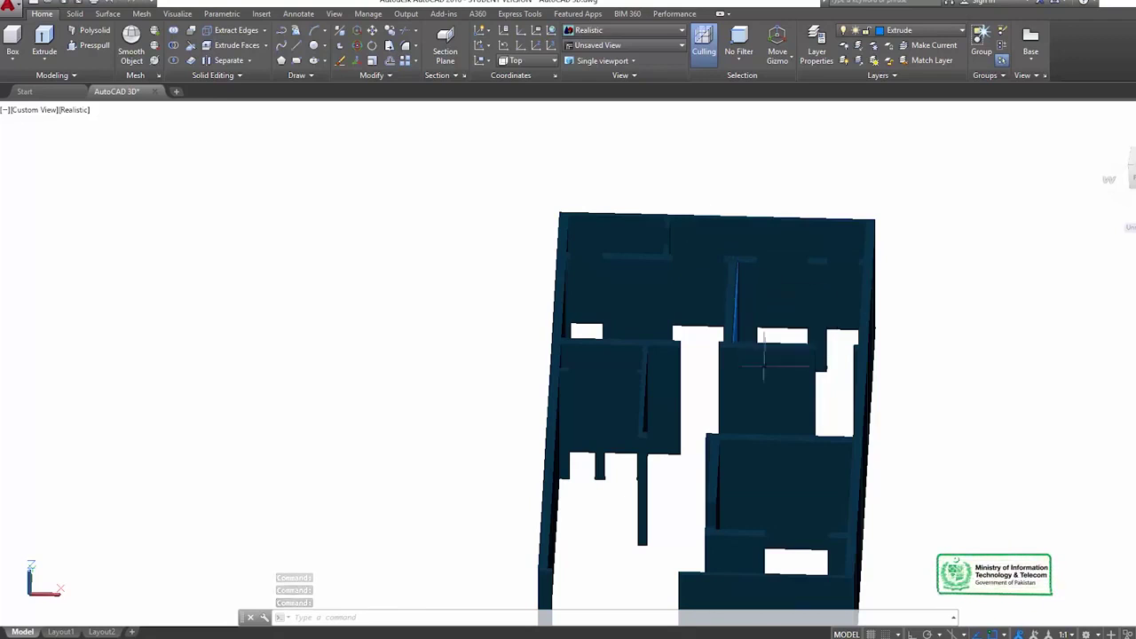
Step: Orbit again (RB) to an oblique angle that reveals the wall heights
{"action": "type", "text": "orb"}
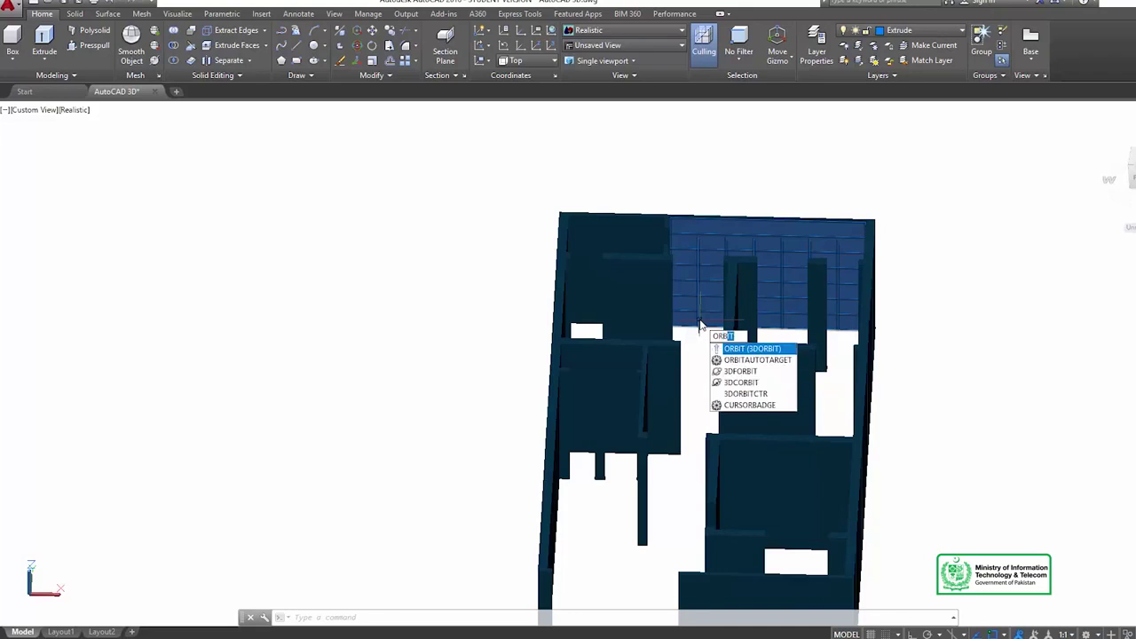
{"action": "key", "text": "Return"}
{"action": "mouse_move", "coordinate": [743, 357]}
{"action": "left_mouse_down"}
{"action": "mouse_move", "coordinate": [846, 404]}
{"action": "mouse_move", "coordinate": [883, 385]}
{"action": "mouse_move", "coordinate": [811, 456]}
{"action": "mouse_move", "coordinate": [716, 380]}
{"action": "mouse_move", "coordinate": [591, 358]}
{"action": "mouse_move", "coordinate": [510, 382]}
{"action": "mouse_move", "coordinate": [434, 314]}
{"action": "mouse_move", "coordinate": [358, 287]}
{"action": "mouse_move", "coordinate": [781, 419]}
{"action": "mouse_move", "coordinate": [772, 381]}
{"action": "mouse_move", "coordinate": [749, 392]}
{"action": "left_mouse_up"}
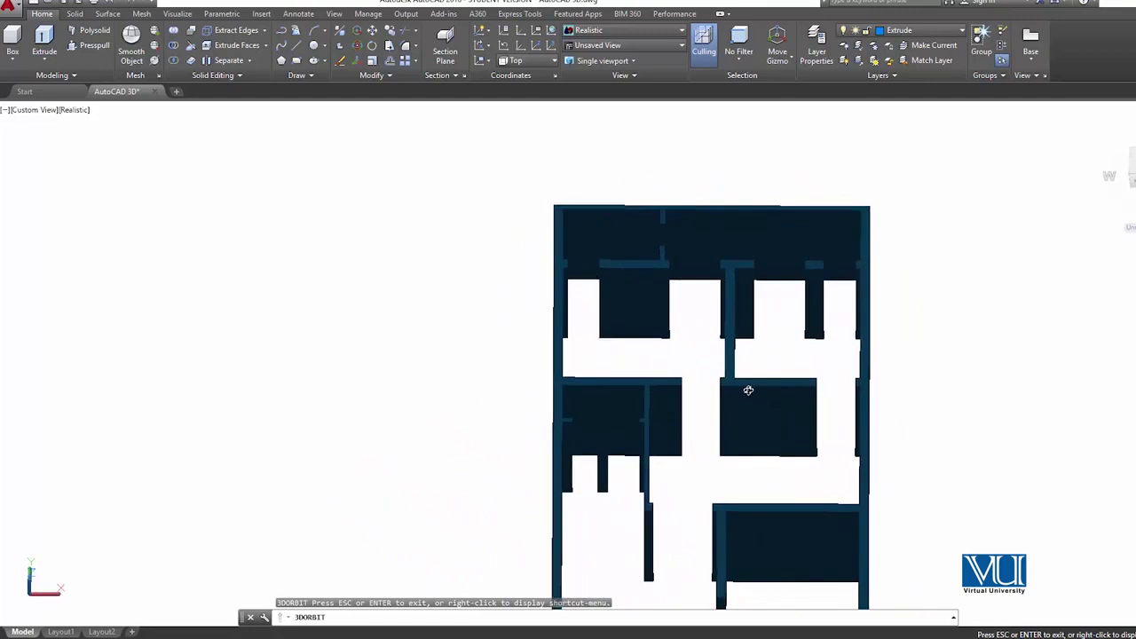
{"action": "scroll", "coordinate": [693, 265], "scroll_direction": "up", "scroll_amount": 2}
{"action": "scroll", "coordinate": [693, 265], "scroll_direction": "up", "scroll_amount": 1}
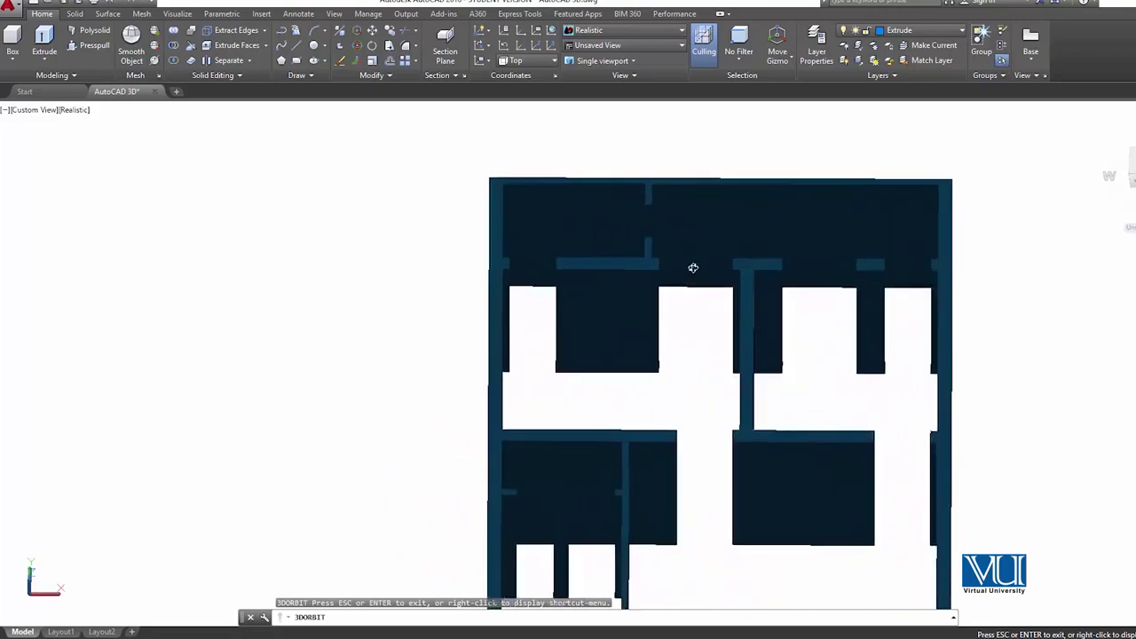
{"action": "scroll", "coordinate": [694, 265], "scroll_direction": "up", "scroll_amount": 2}
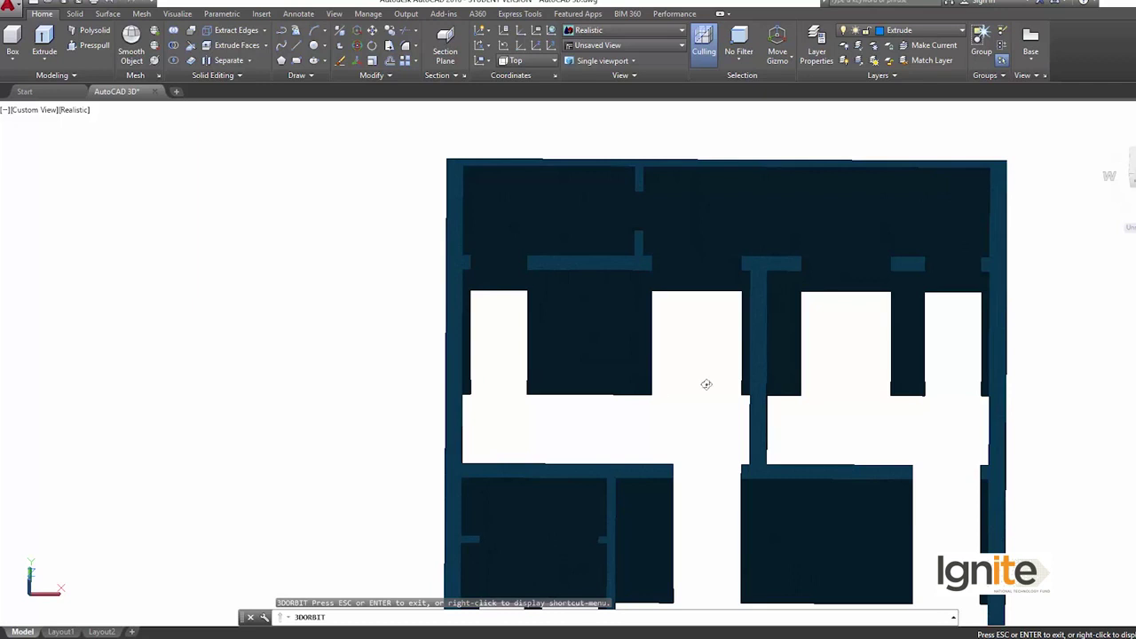
{"action": "left_click_drag", "start_coordinate": [669, 411], "coordinate": [629, 415]}
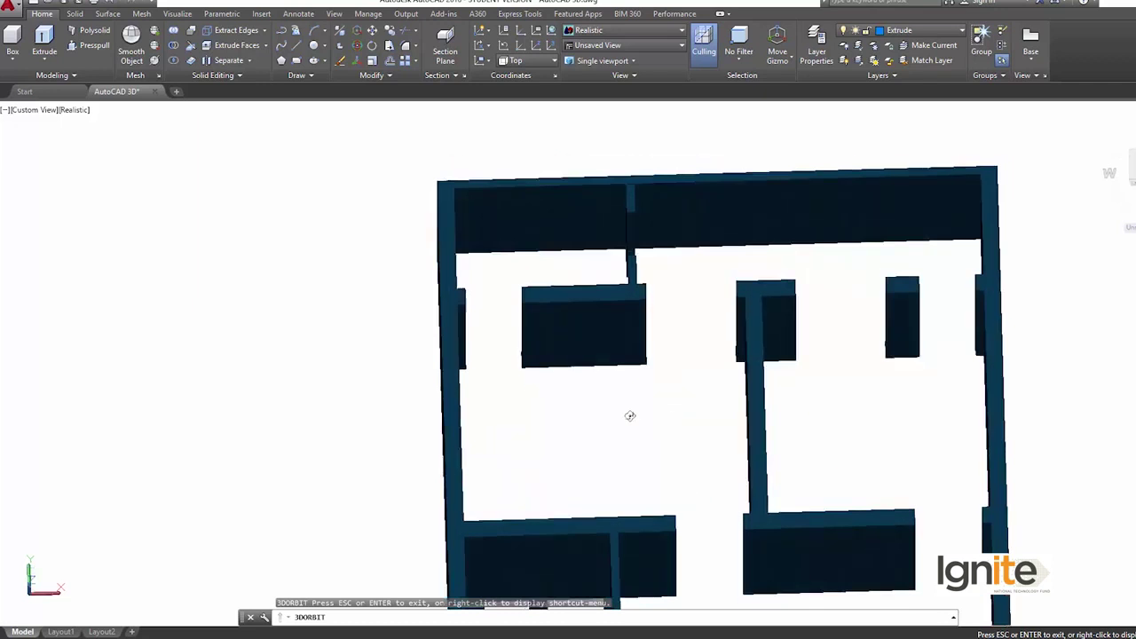
{"action": "key", "text": "Escape"}
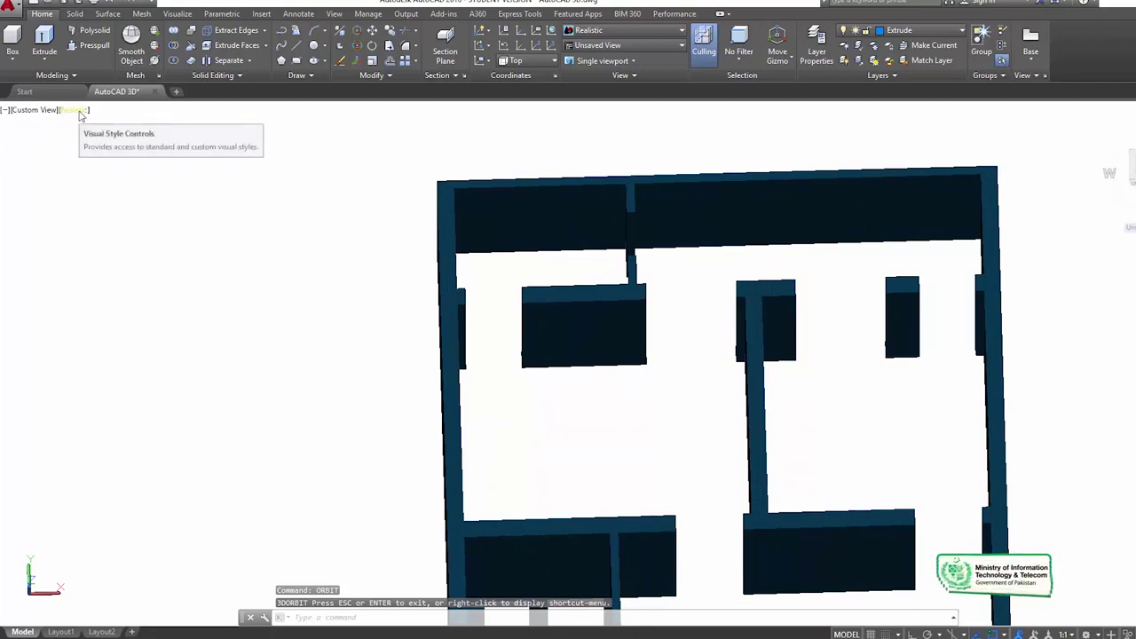
Step: Switch the walls to the Wireframe visual style in Top view
{"action": "middle_click_drag", "start_coordinate": [647, 322], "coordinate": [597, 233]}
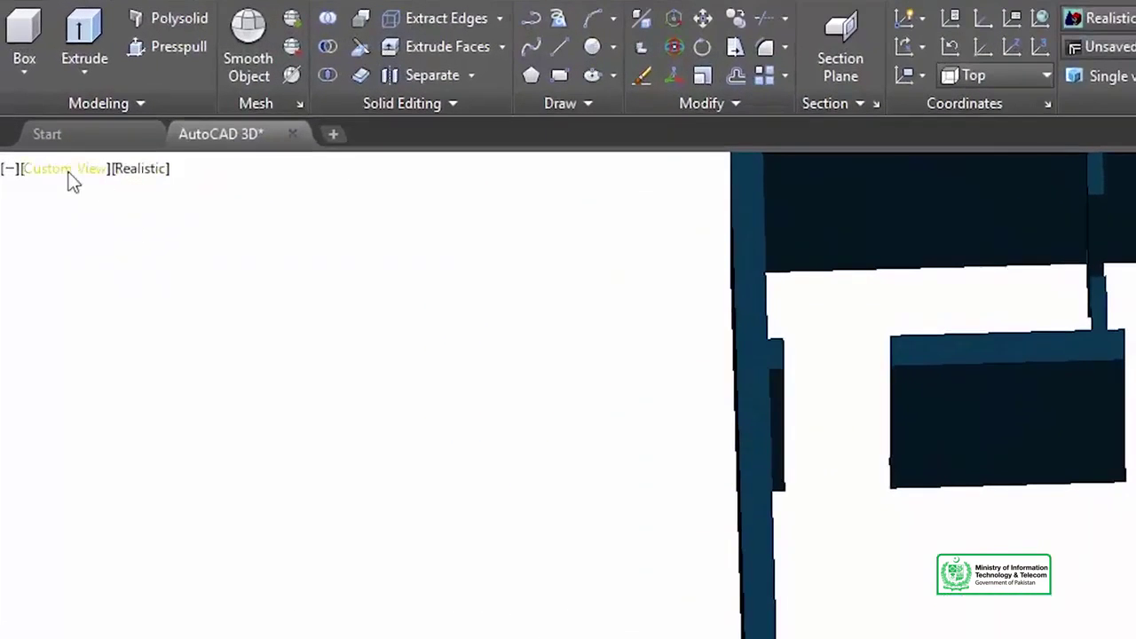
{"action": "left_click", "coordinate": [67, 112]}
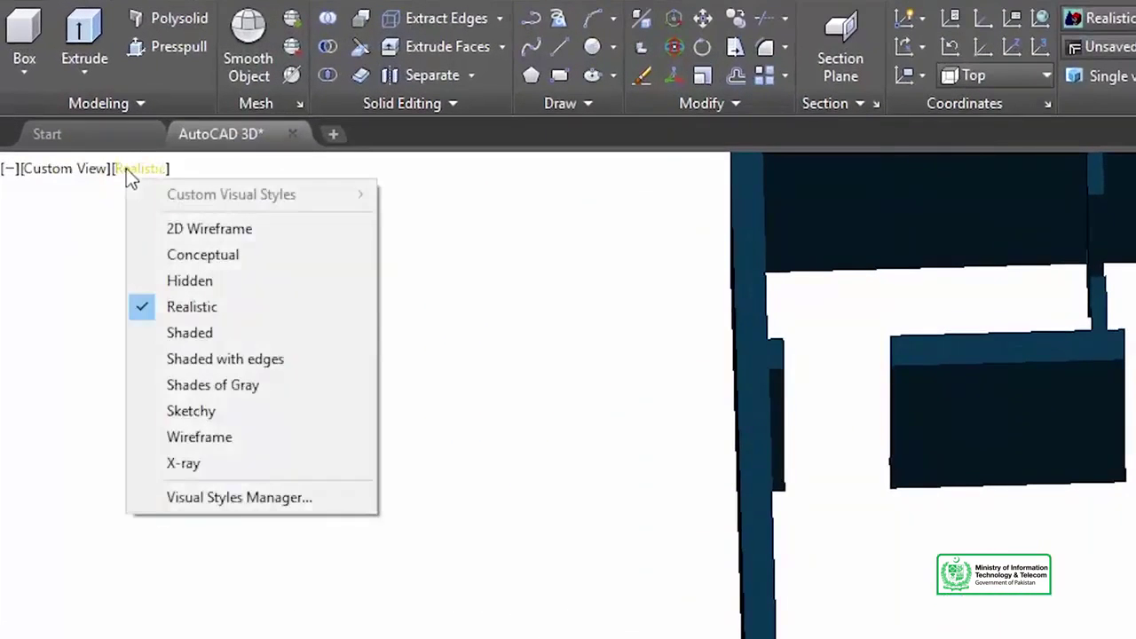
{"action": "left_click", "coordinate": [184, 441]}
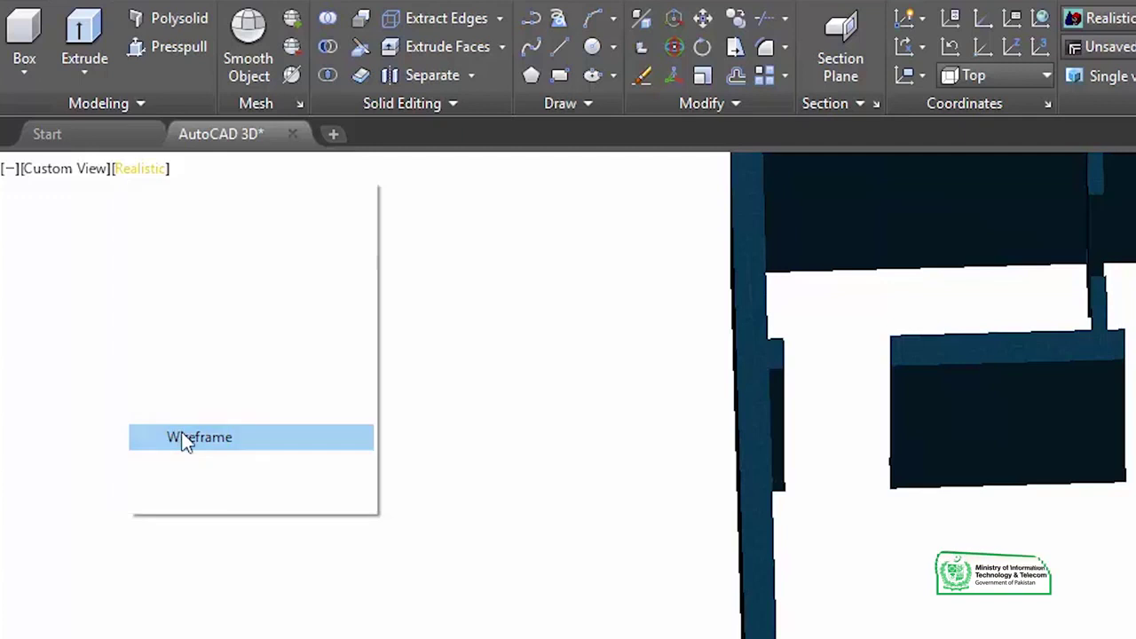
{"action": "left_click", "coordinate": [66, 171]}
{"action": "left_click", "coordinate": [91, 231]}
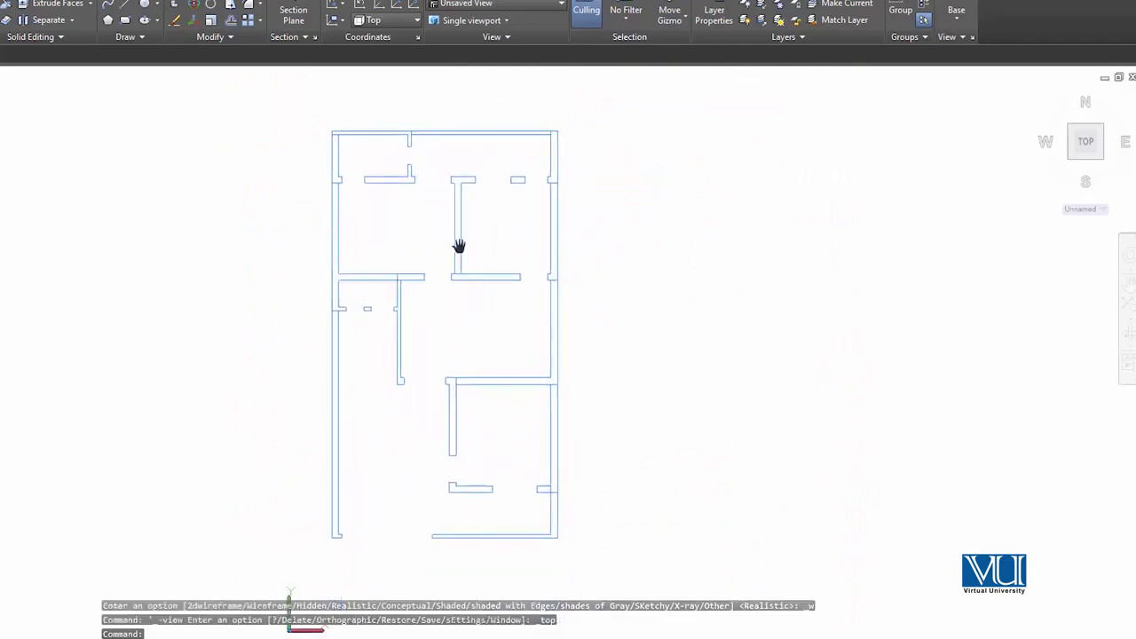
Step: Zoom and pan in on the central T-shaped wall
{"action": "scroll", "coordinate": [459, 246], "scroll_direction": "up", "scroll_amount": 2}
{"action": "scroll", "coordinate": [459, 246], "scroll_direction": "up", "scroll_amount": 2}
{"action": "middle_click_drag", "start_coordinate": [459, 95], "coordinate": [393, 254]}
{"action": "scroll", "coordinate": [373, 278], "scroll_direction": "up", "scroll_amount": 5}
{"action": "mouse_move", "coordinate": [447, 392]}
{"action": "middle_mouse_down"}
{"action": "mouse_move", "coordinate": [378, 347]}
{"action": "mouse_move", "coordinate": [431, 350]}
{"action": "mouse_move", "coordinate": [444, 375]}
{"action": "middle_mouse_up"}
{"action": "scroll", "coordinate": [363, 335], "scroll_direction": "up", "scroll_amount": 2}
{"action": "scroll", "coordinate": [363, 336], "scroll_direction": "up", "scroll_amount": 2}
{"action": "scroll", "coordinate": [986, 334], "scroll_direction": "down", "scroll_amount": 4}
Step: Zoom in on the window gap in the wall, abandoning a first rectangle attempt
{"action": "middle_click_drag", "start_coordinate": [987, 334], "coordinate": [630, 286]}
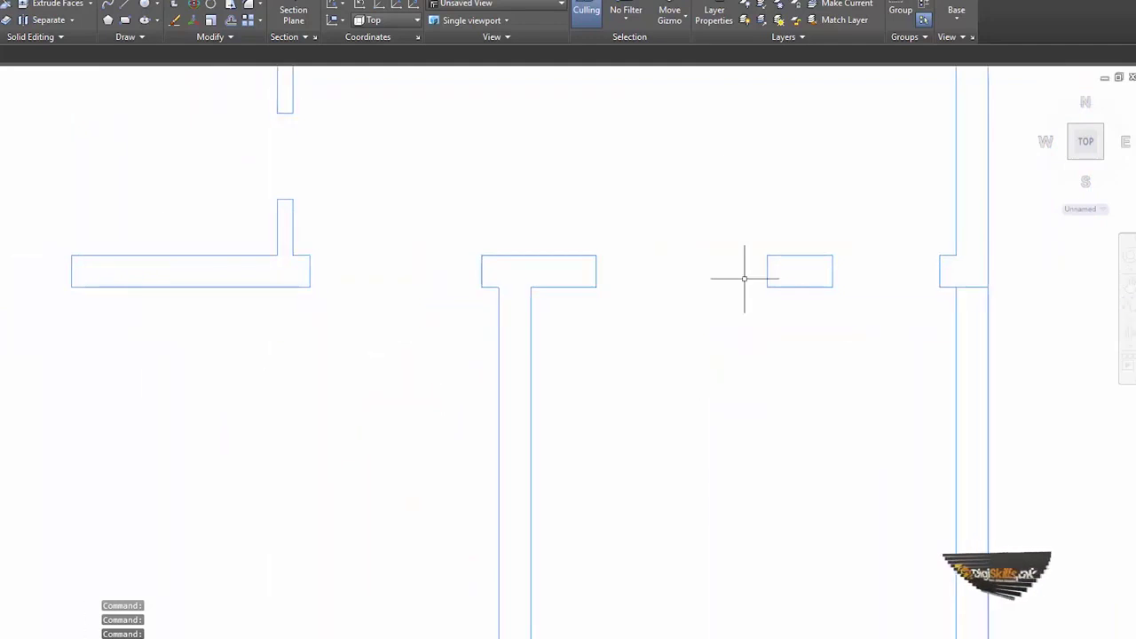
{"action": "scroll", "coordinate": [502, 253], "scroll_direction": "up", "scroll_amount": 2}
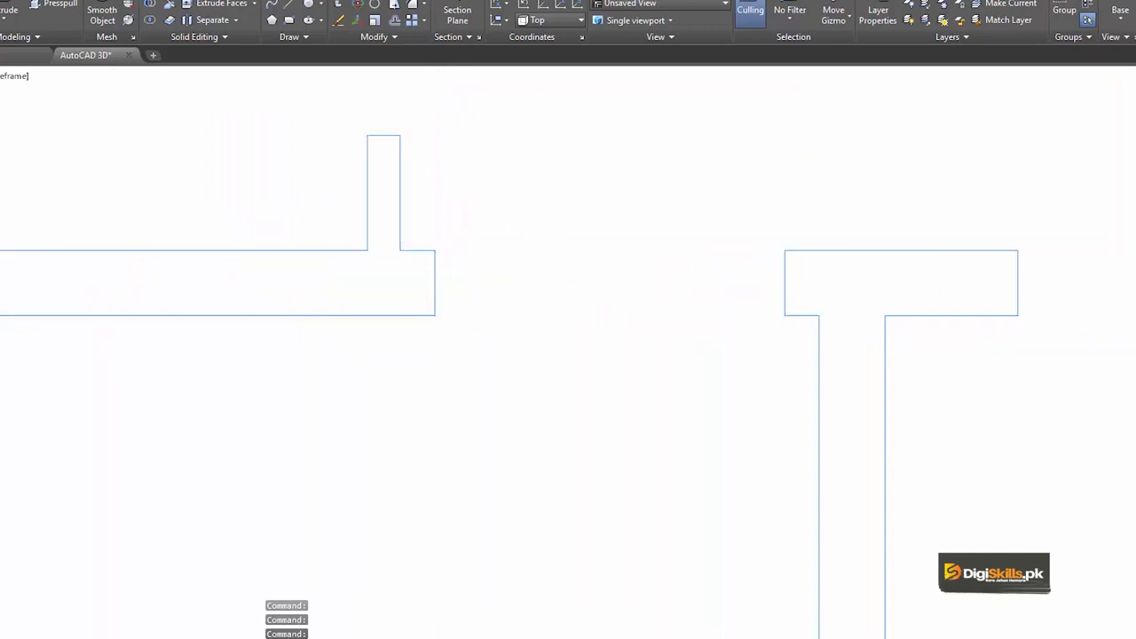
{"action": "scroll", "coordinate": [626, 264], "scroll_direction": "up", "scroll_amount": 1}
{"action": "middle_click_drag", "start_coordinate": [643, 268], "coordinate": [601, 260]}
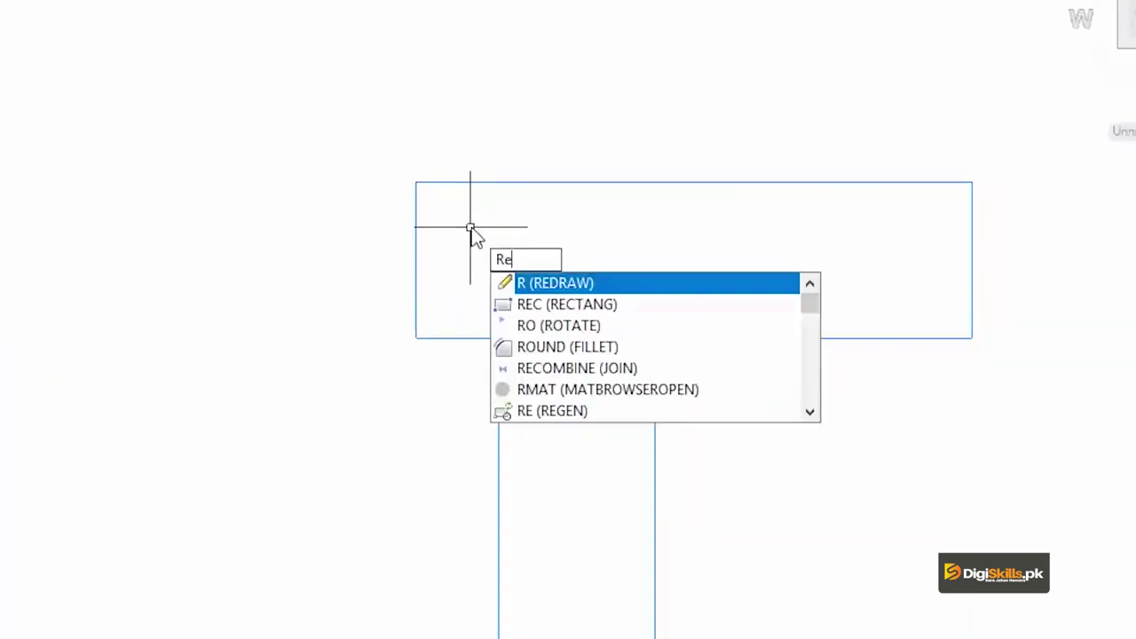
{"action": "type", "text": "Re"}
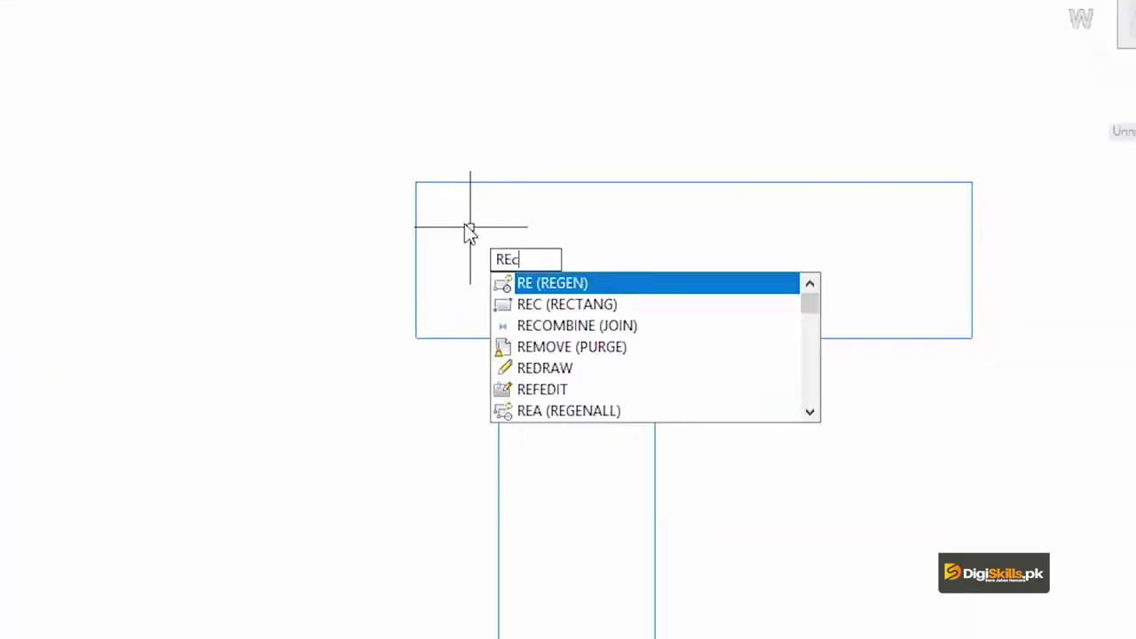
{"action": "type", "text": "c"}
{"action": "key", "text": "Return"}
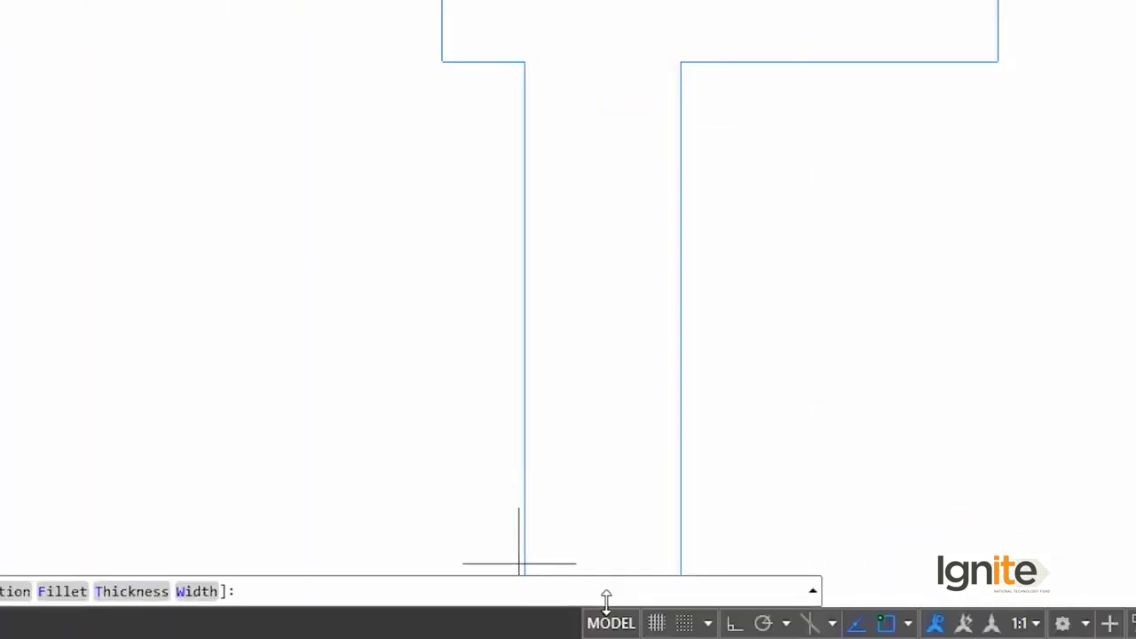
{"action": "key", "text": "Escape"}
Step: Turn off Tangent, Nearest, Apparent Intersection, Parallel and Geometric Center object snaps
{"action": "left_click", "coordinate": [707, 624]}
{"action": "left_click", "coordinate": [721, 588]}
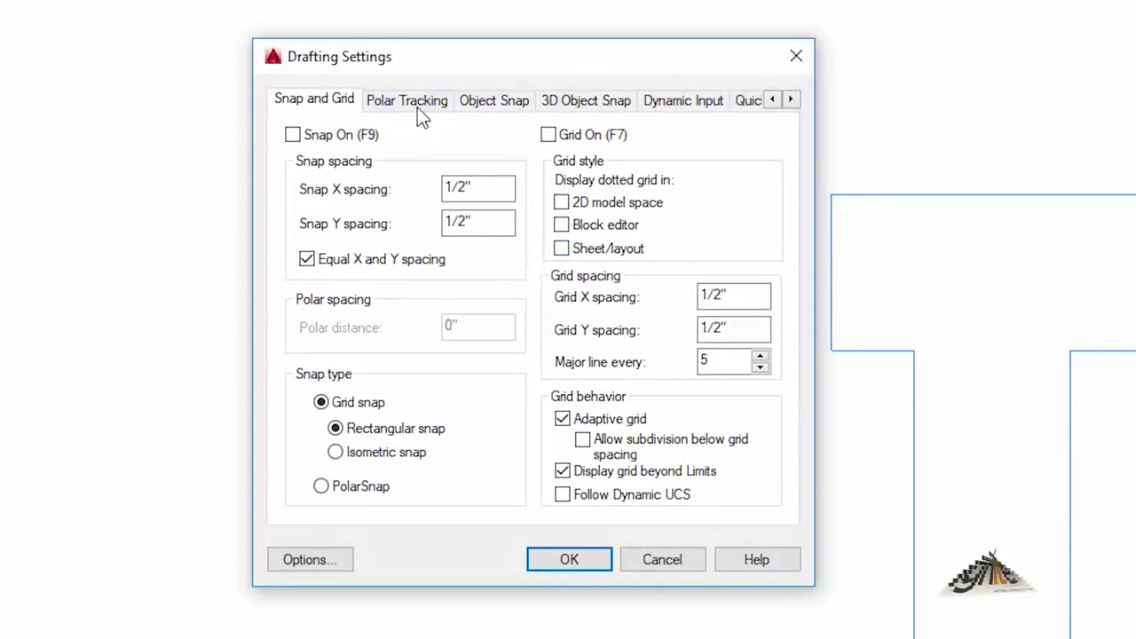
{"action": "left_click", "coordinate": [484, 102]}
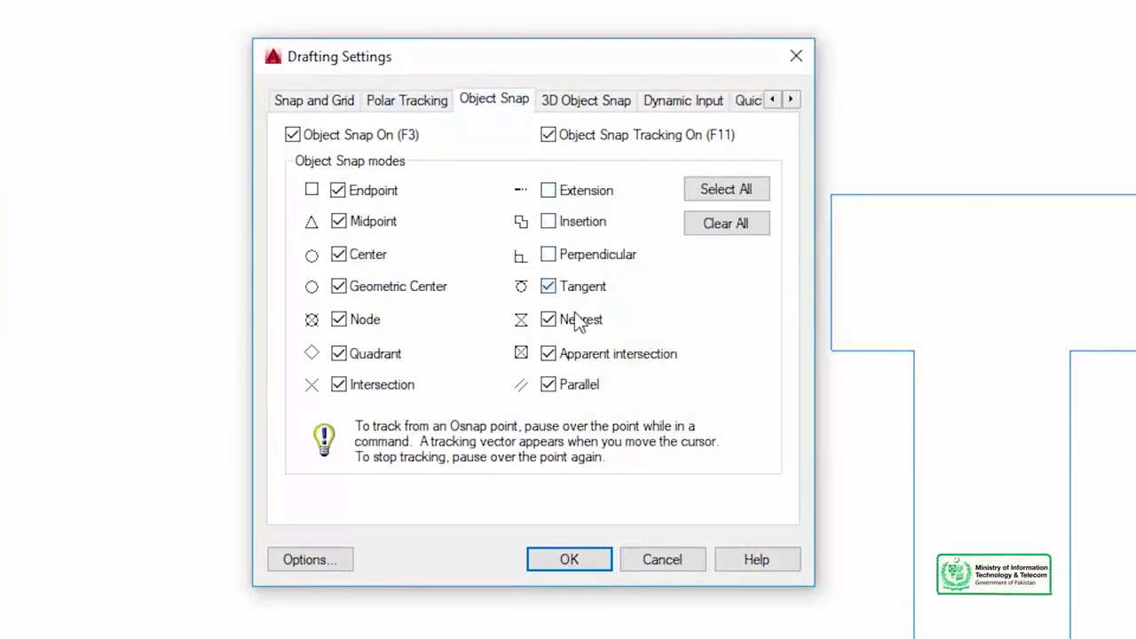
{"action": "left_click", "coordinate": [568, 355]}
{"action": "left_click", "coordinate": [572, 385]}
{"action": "left_click", "coordinate": [418, 384]}
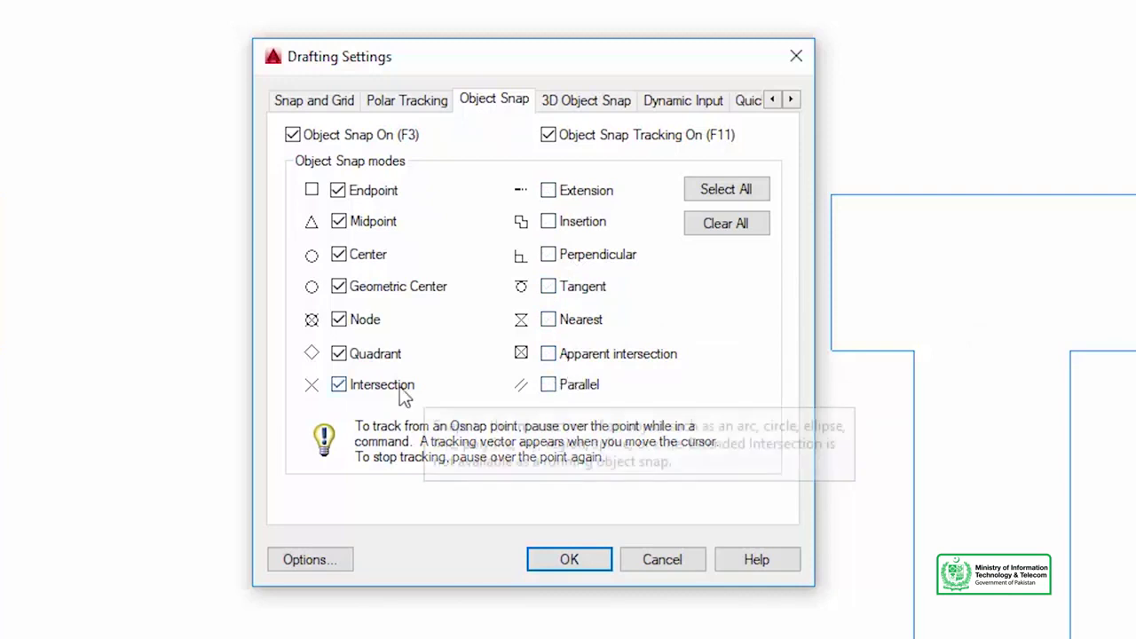
{"action": "left_click", "coordinate": [352, 287]}
{"action": "left_click", "coordinate": [565, 560]}
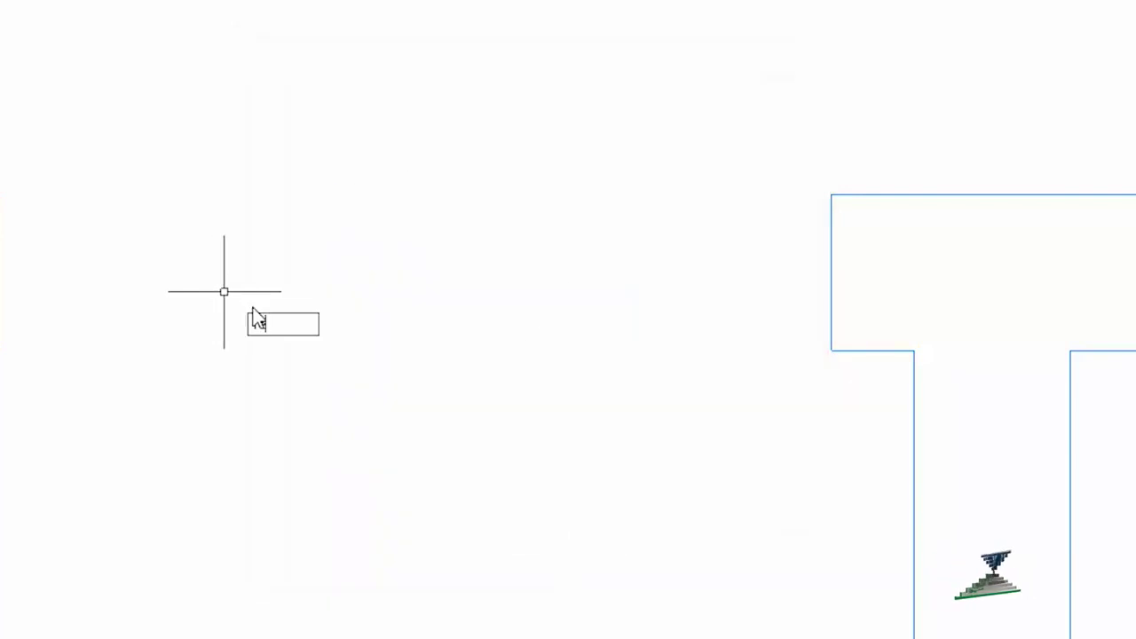
Step: Draw a rectangle (REC) from a wall endpoint to the opposite corner of the gap
{"action": "type", "text": "REC"}
{"action": "key", "text": "Return"}
{"action": "left_click", "coordinate": [416, 193]}
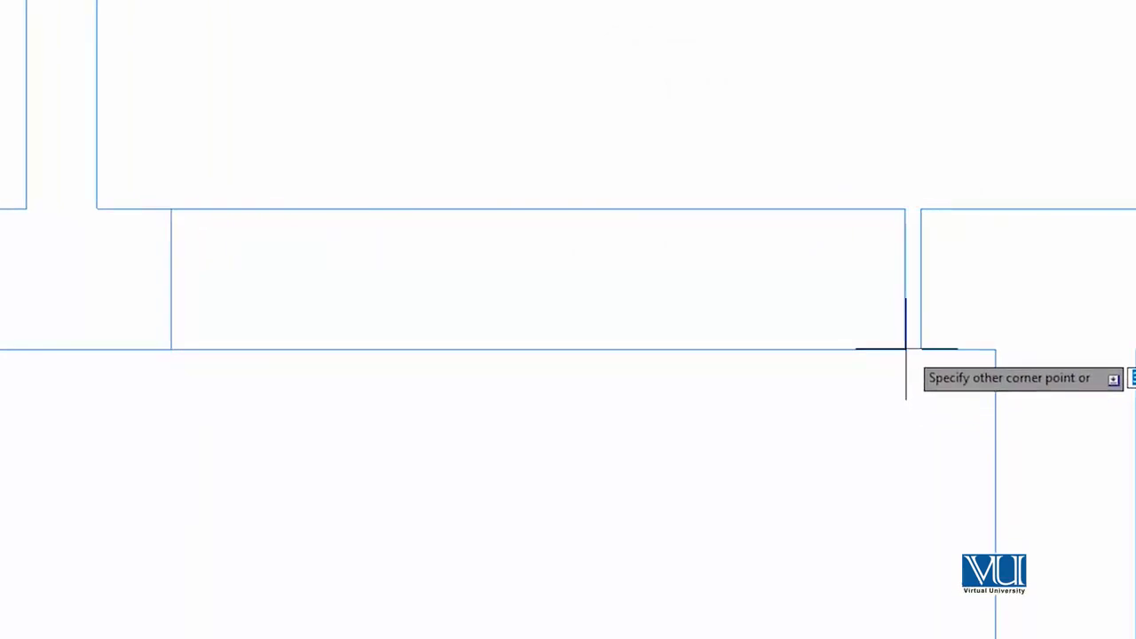
{"action": "left_click", "coordinate": [921, 349]}
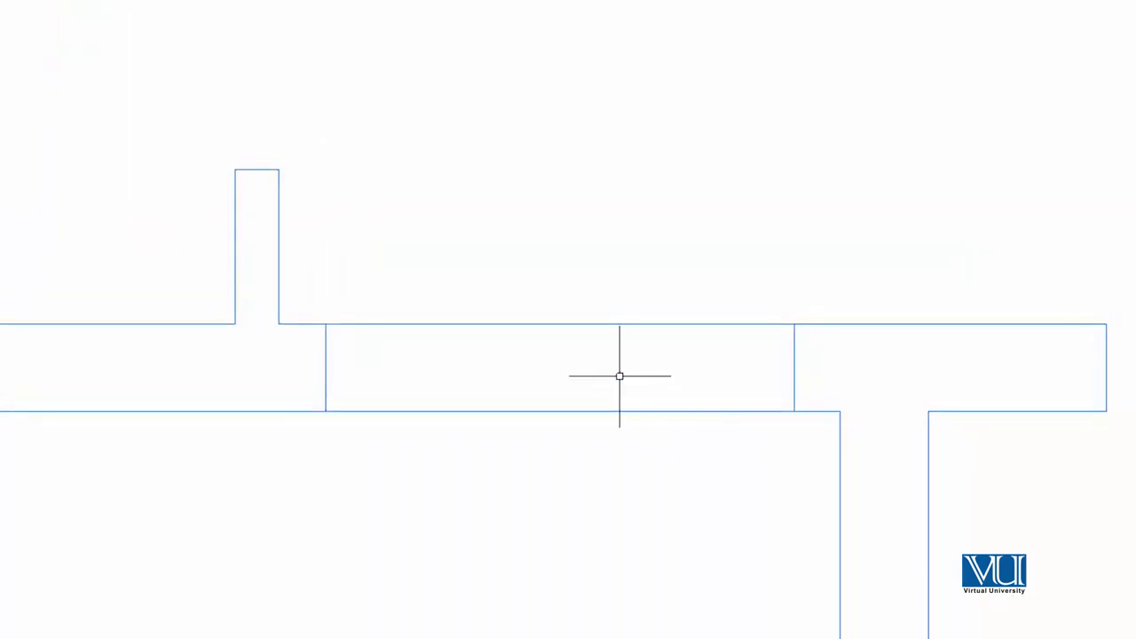
Step: Copy the window rectangle from its corner to a spot 1'-6" directly above
{"action": "type", "text": "co"}
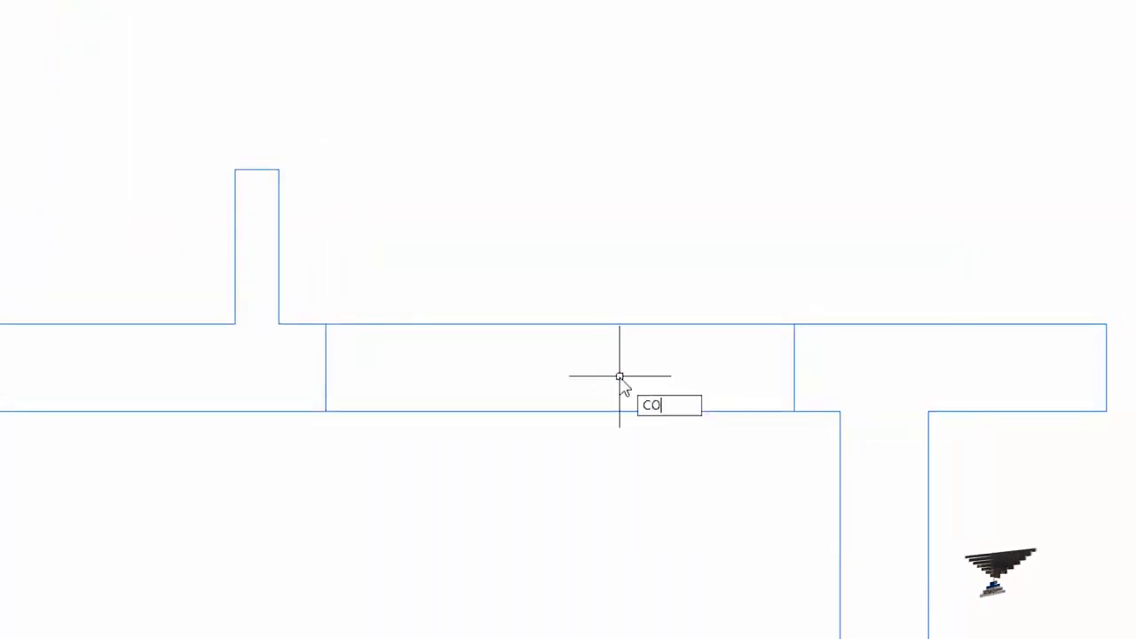
{"action": "key", "text": "Return"}
{"action": "key", "text": "Return"}
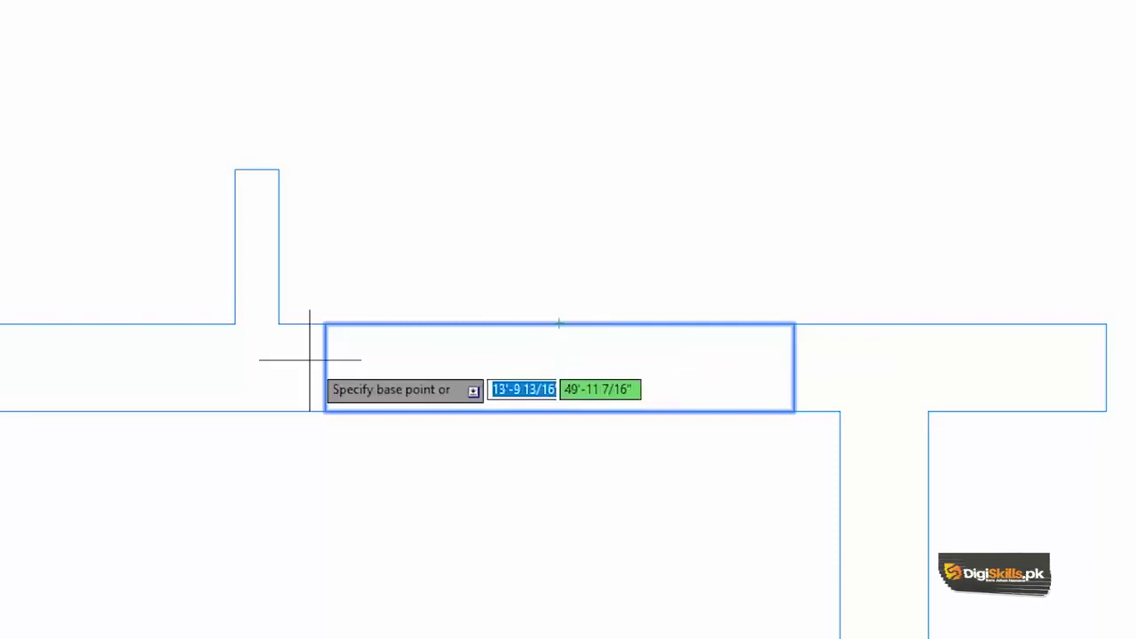
{"action": "left_click", "coordinate": [324, 323]}
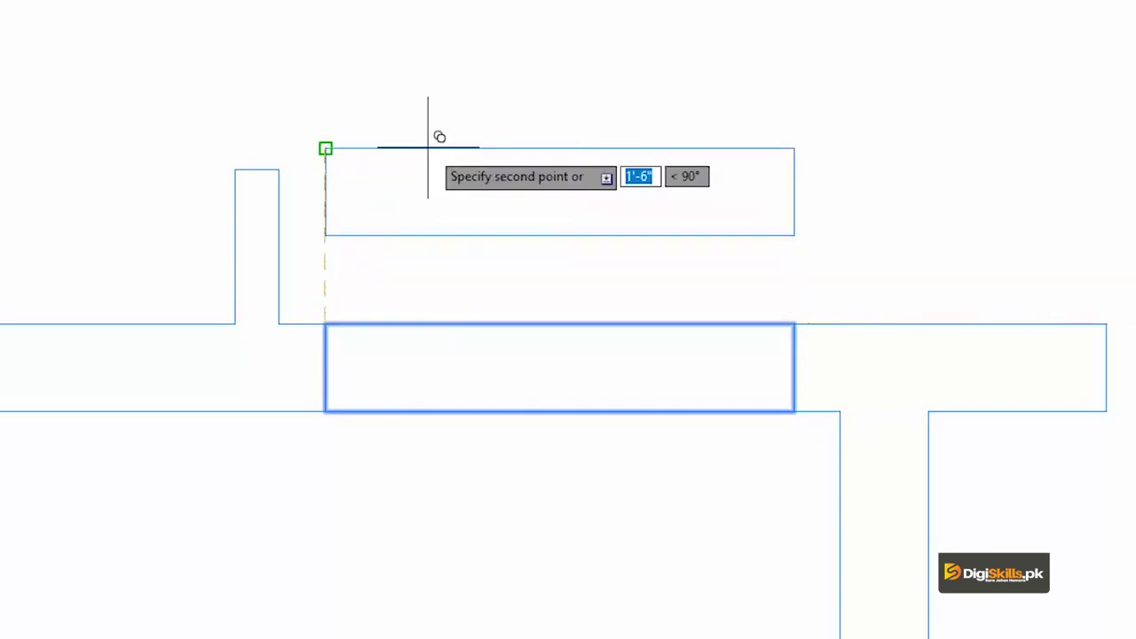
{"action": "left_click", "coordinate": [428, 147]}
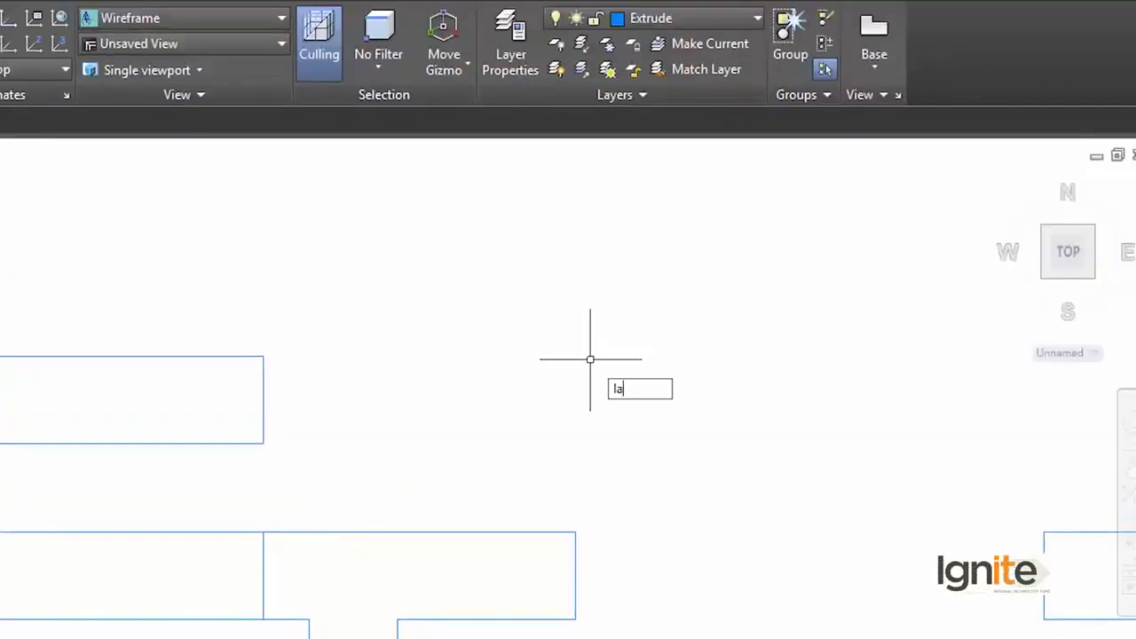
{"action": "type", "text": "la"}
Step: Create a new layer named 'Window 3d' with colour 20
{"action": "key", "text": "Return"}
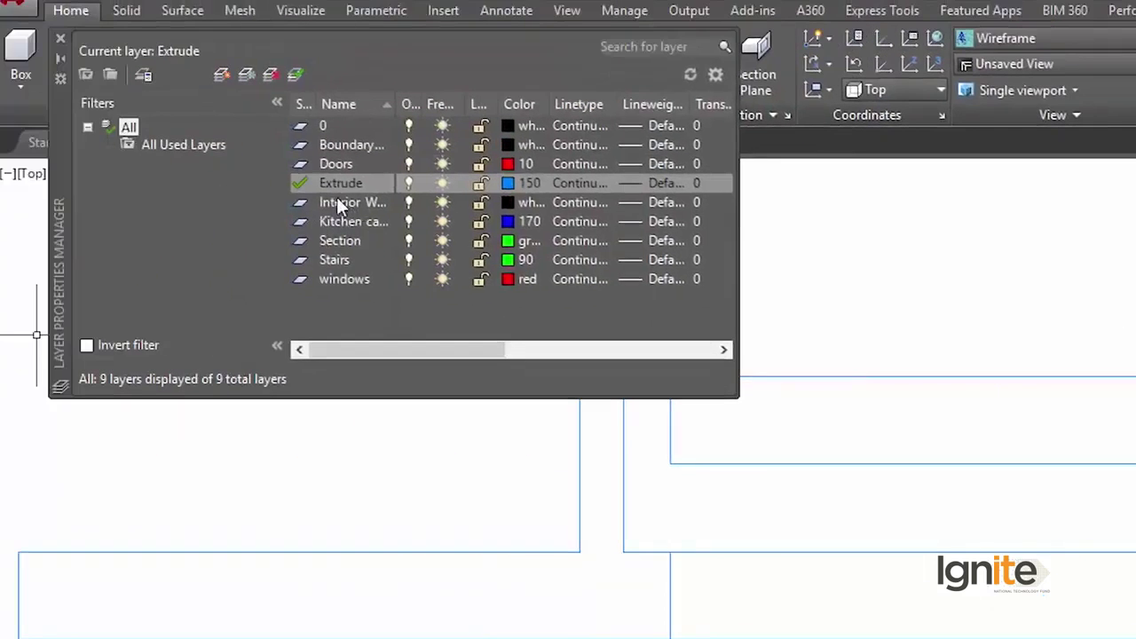
{"action": "left_click", "coordinate": [223, 74]}
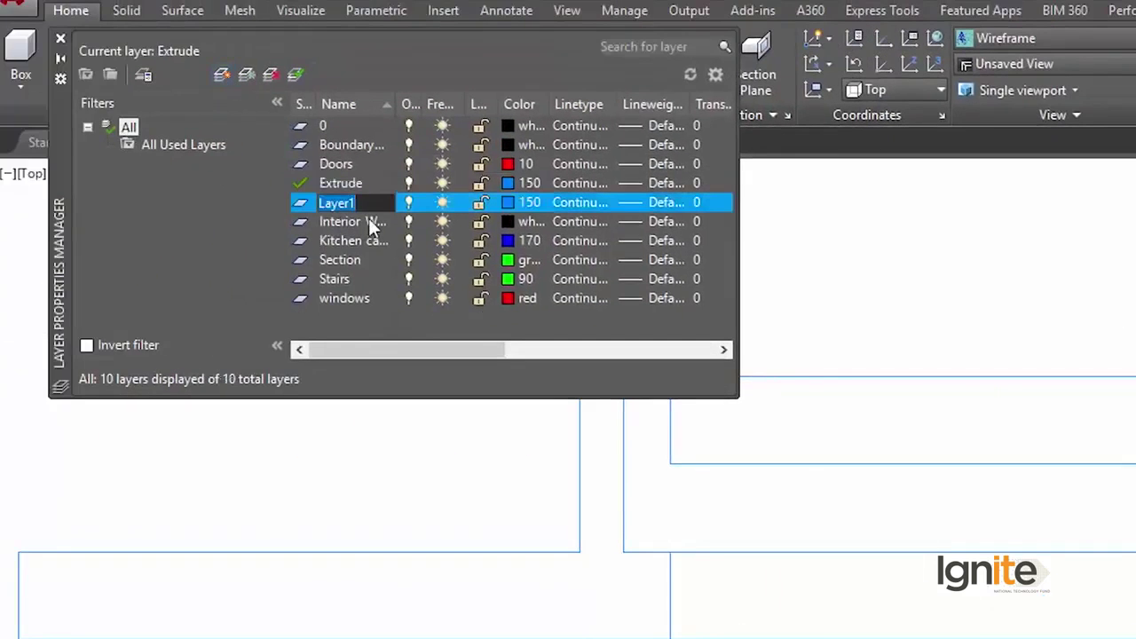
{"action": "type", "text": "Window"}
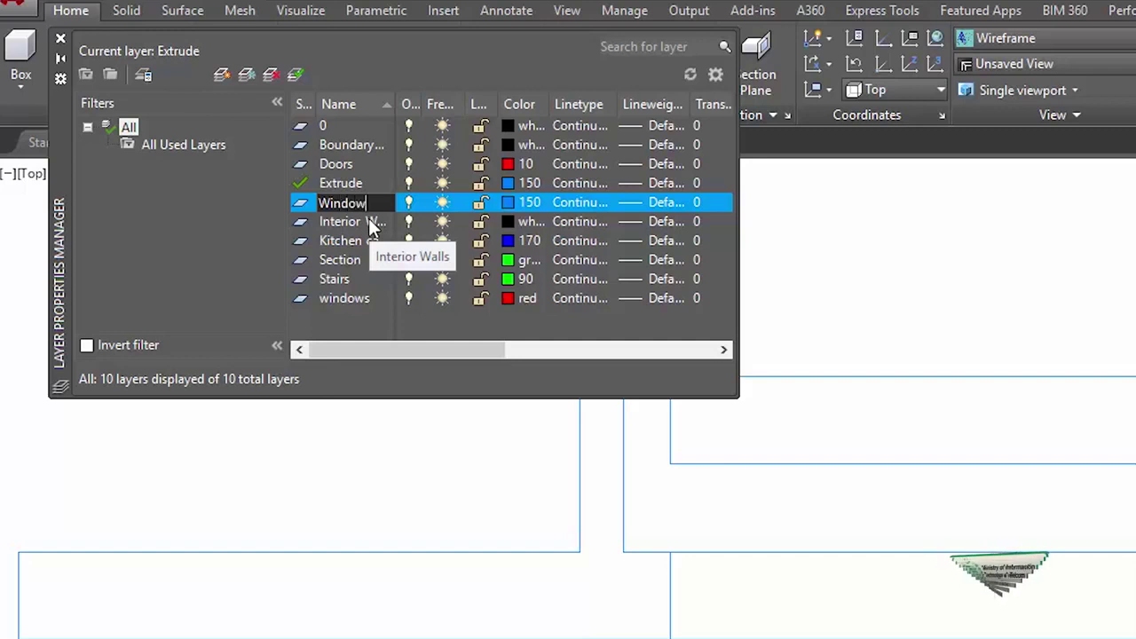
{"action": "type", "text": " 3d"}
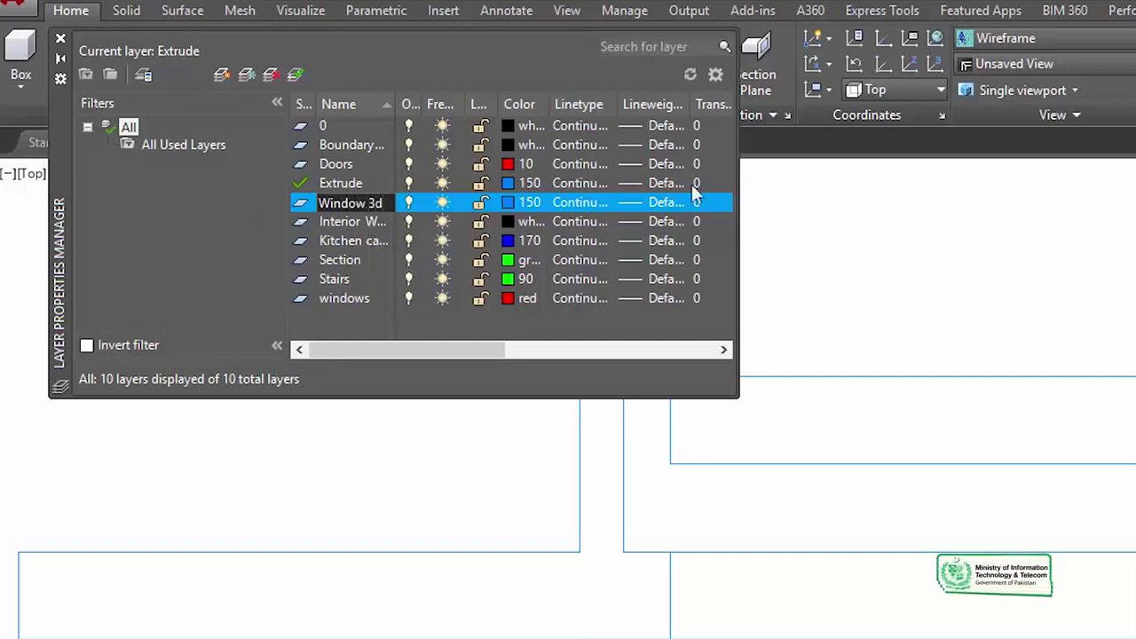
{"action": "left_click", "coordinate": [512, 199]}
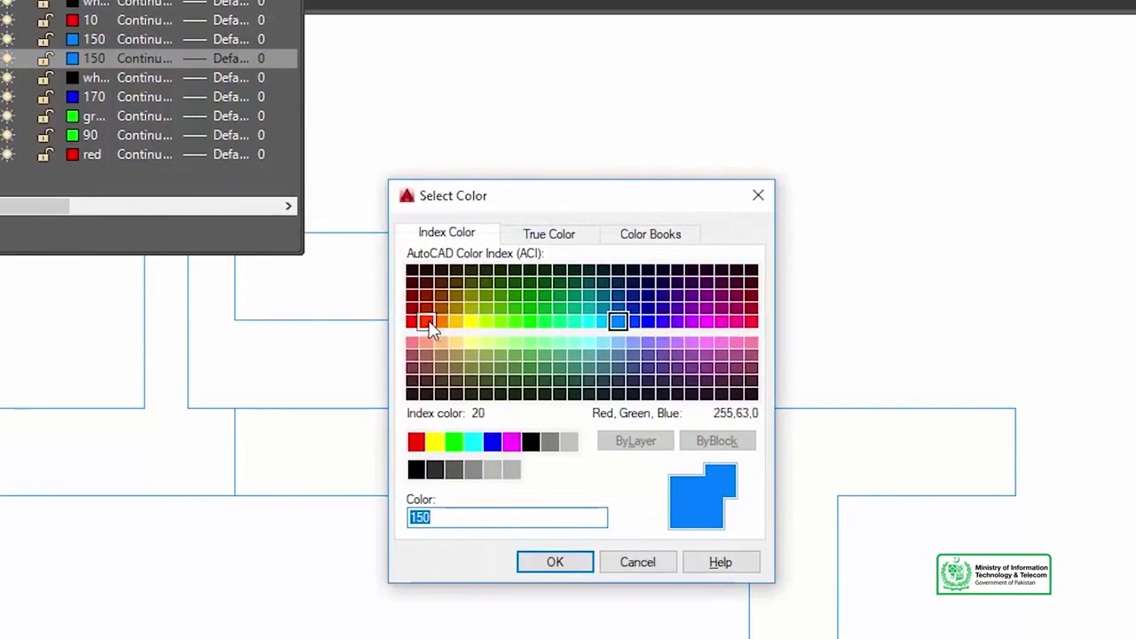
{"action": "left_click", "coordinate": [428, 323]}
{"action": "left_click", "coordinate": [538, 563]}
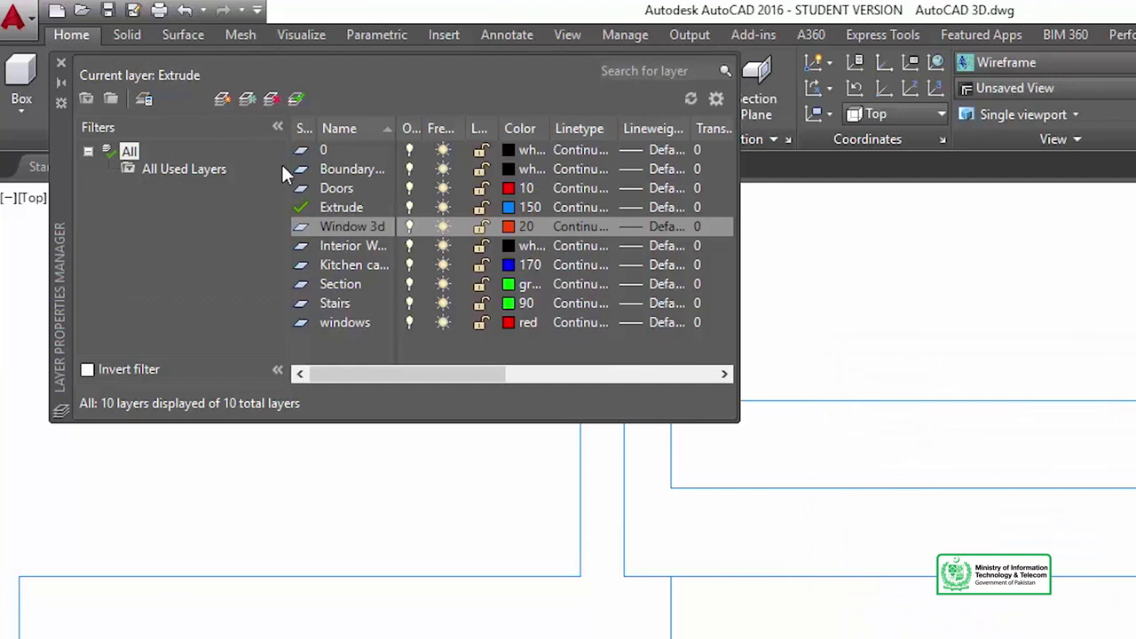
{"action": "left_click", "coordinate": [61, 62]}
Step: Make Window 3d the current layer
{"action": "left_click", "coordinate": [843, 388]}
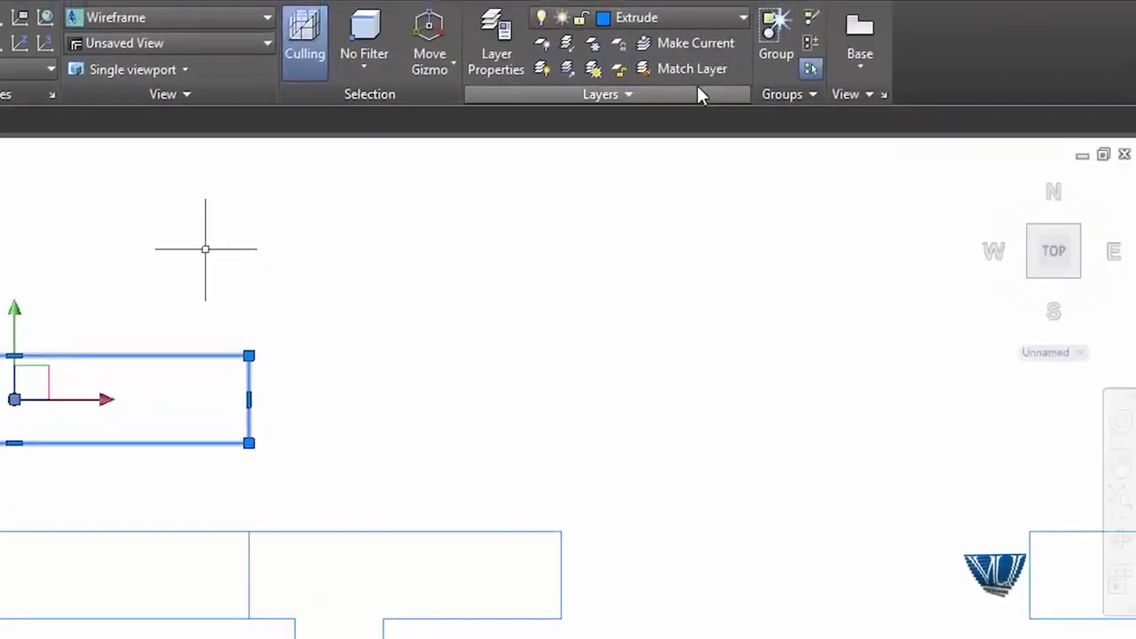
{"action": "left_click", "coordinate": [634, 95]}
{"action": "left_click", "coordinate": [643, 121]}
{"action": "left_click", "coordinate": [644, 122]}
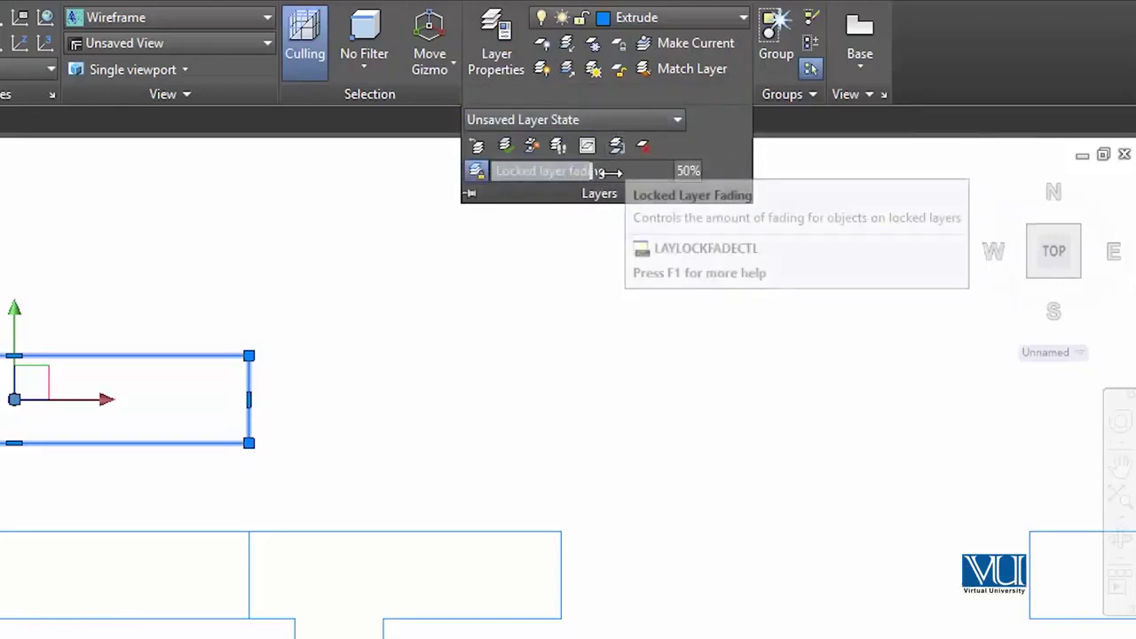
{"action": "key", "text": "Escape"}
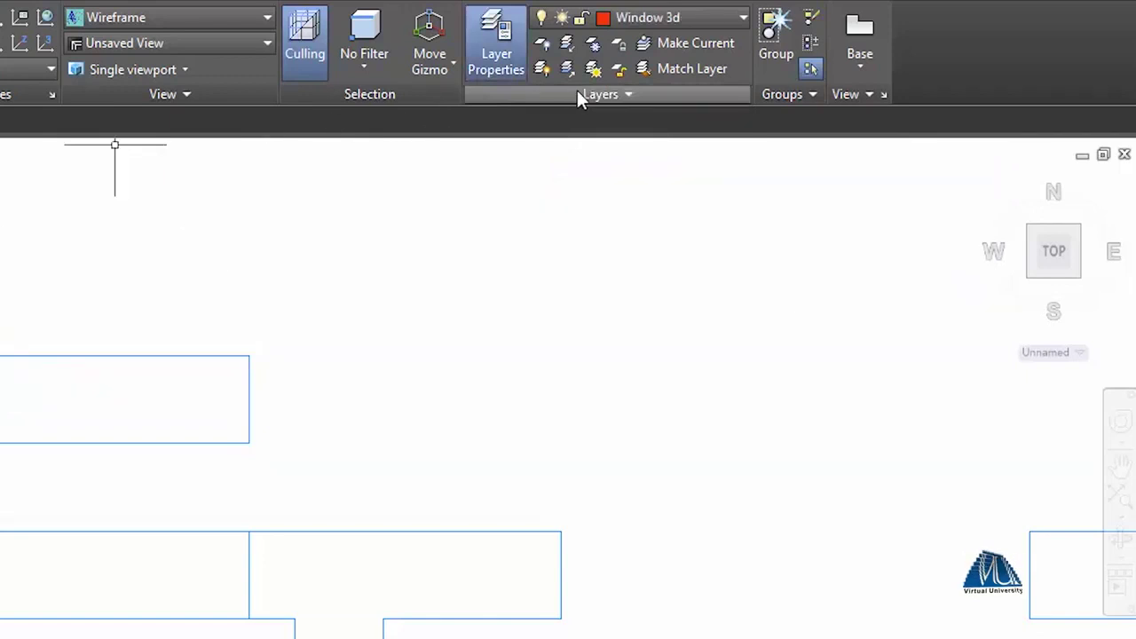
{"action": "left_click", "coordinate": [647, 20]}
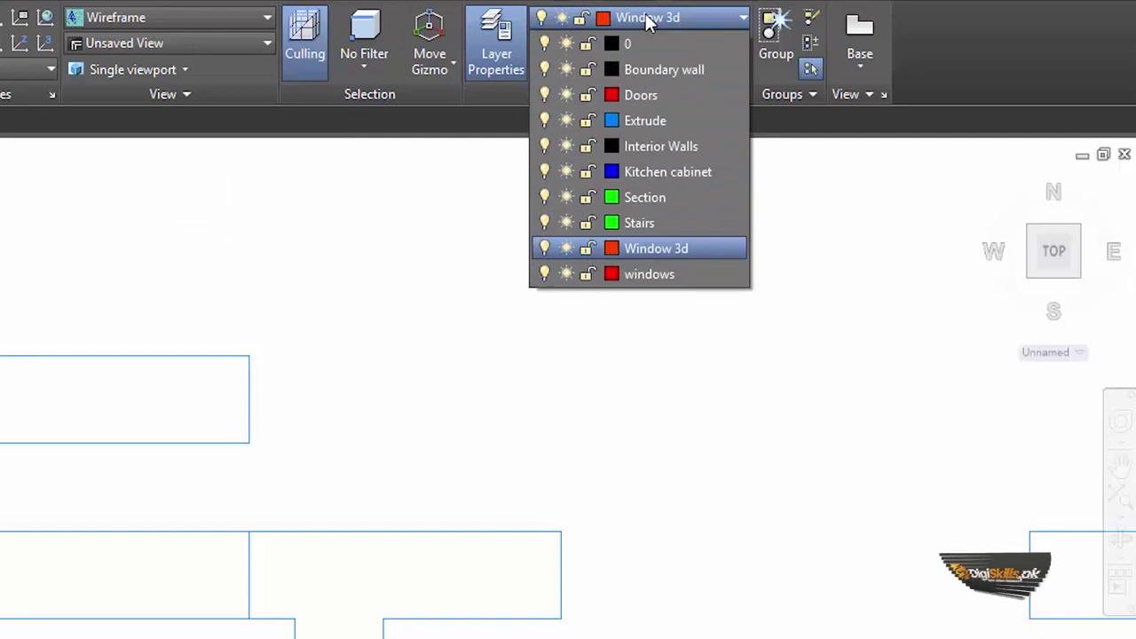
{"action": "left_click", "coordinate": [659, 248]}
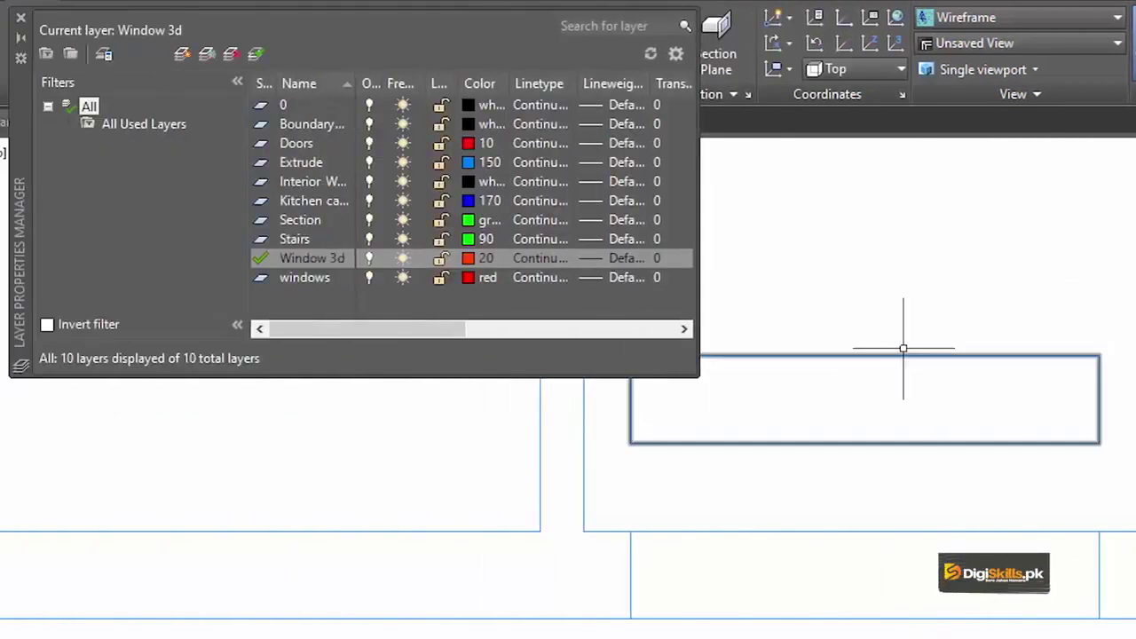
Step: Put the upper copied rectangle on the Window 3d layer
{"action": "left_click", "coordinate": [900, 355]}
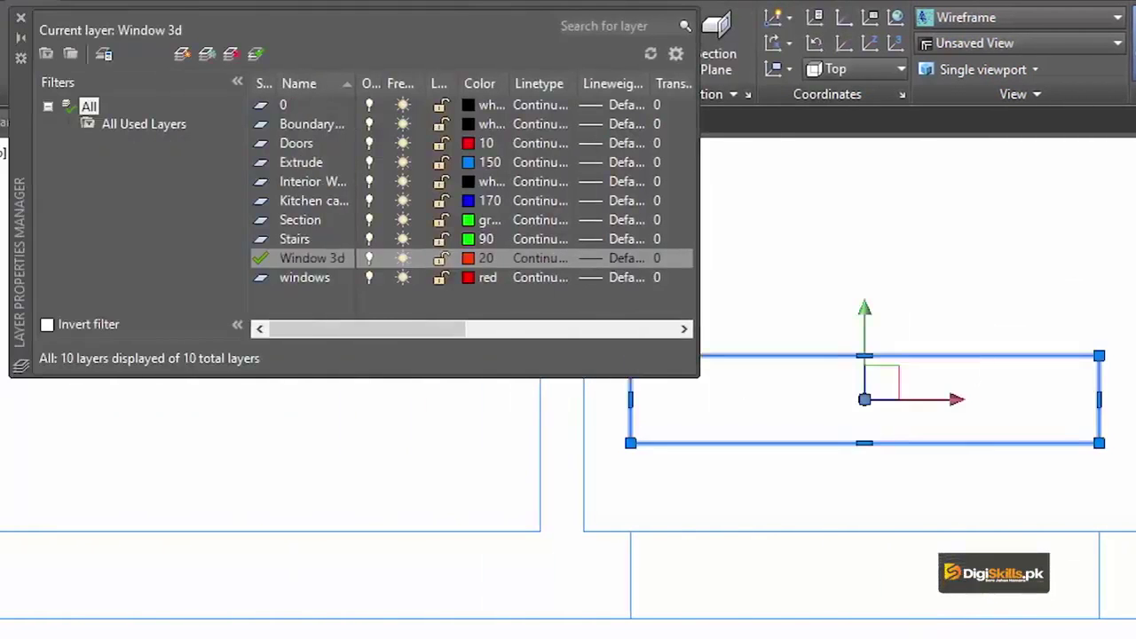
{"action": "key", "text": "Escape"}
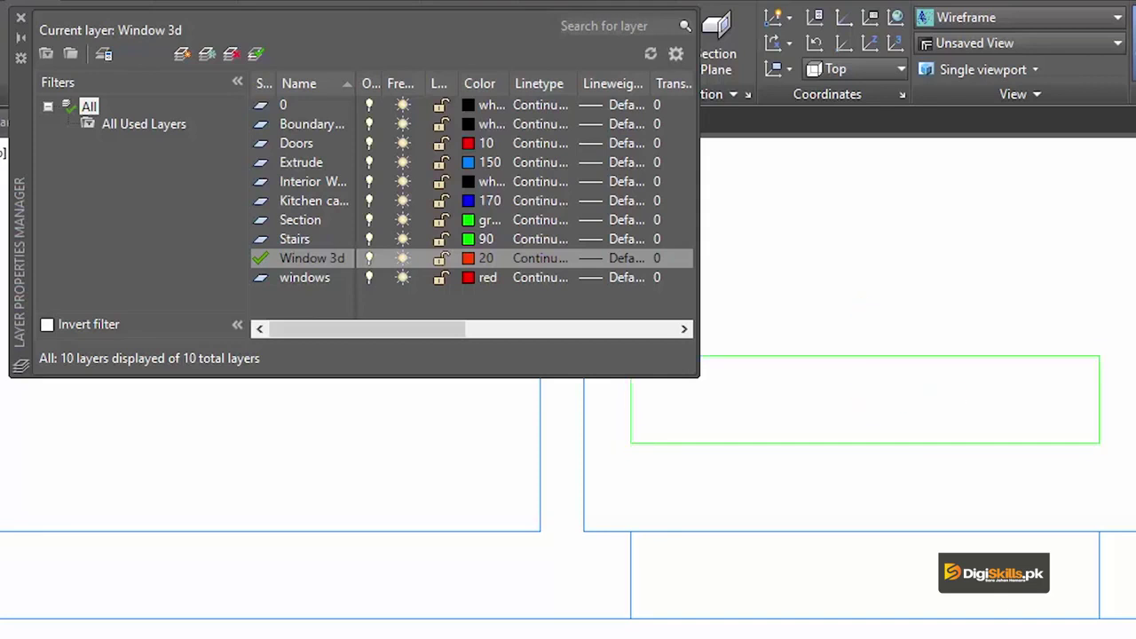
{"action": "left_click", "coordinate": [901, 356]}
{"action": "key", "text": "Escape"}
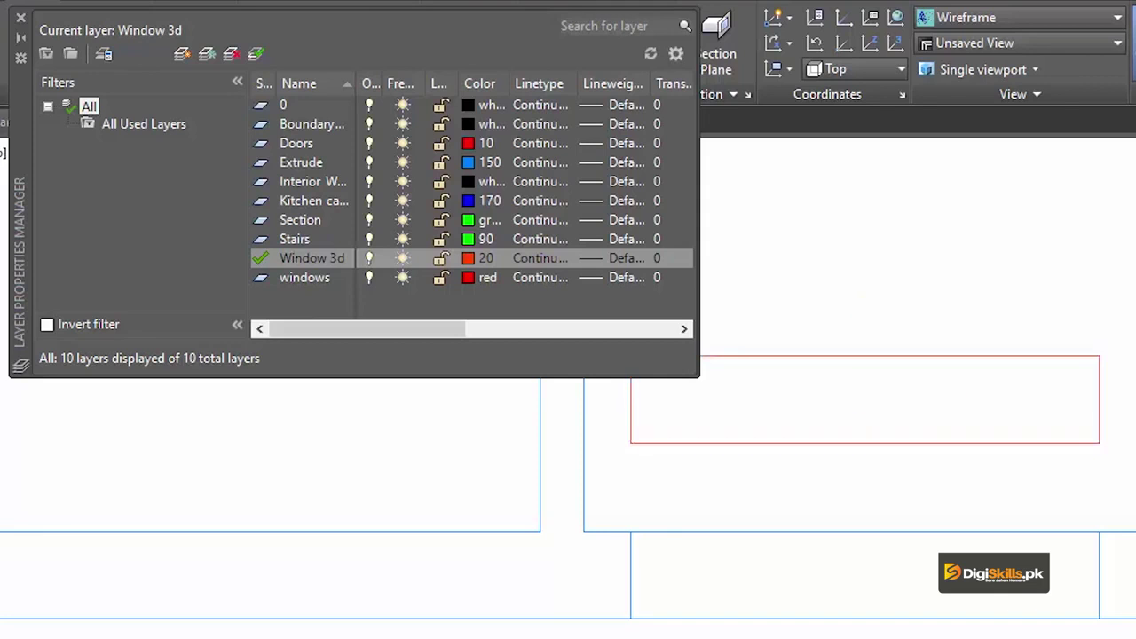
{"action": "left_click", "coordinate": [21, 17]}
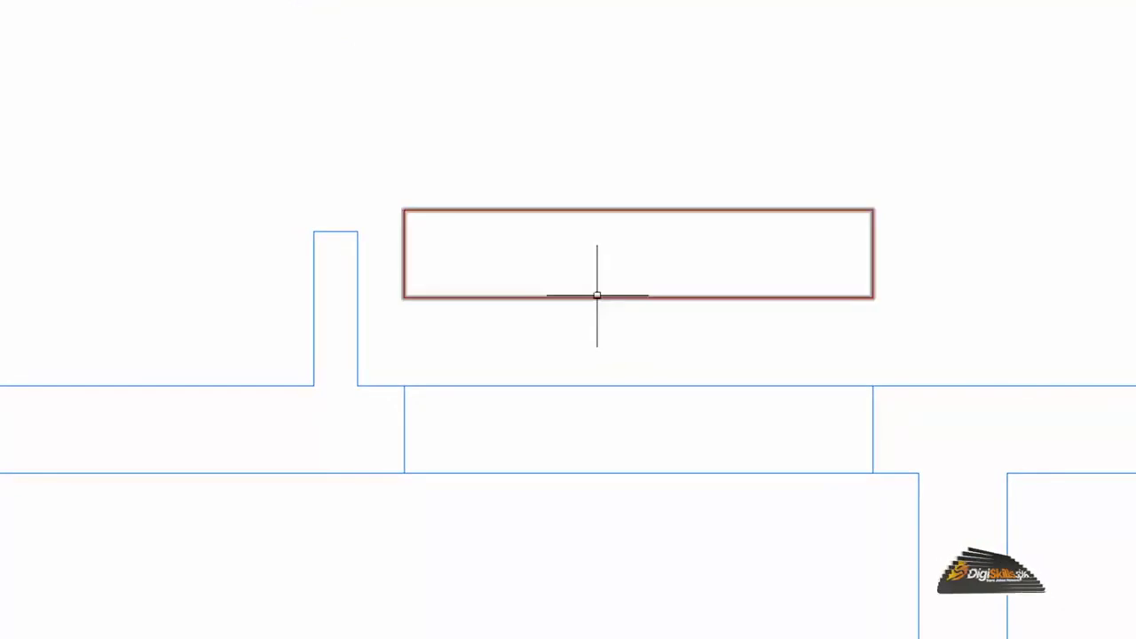
Step: Extrude the red rectangle into a 6' high window solid
{"action": "left_click", "coordinate": [598, 298]}
{"action": "type", "text": "co"}
{"action": "key", "text": "Return"}
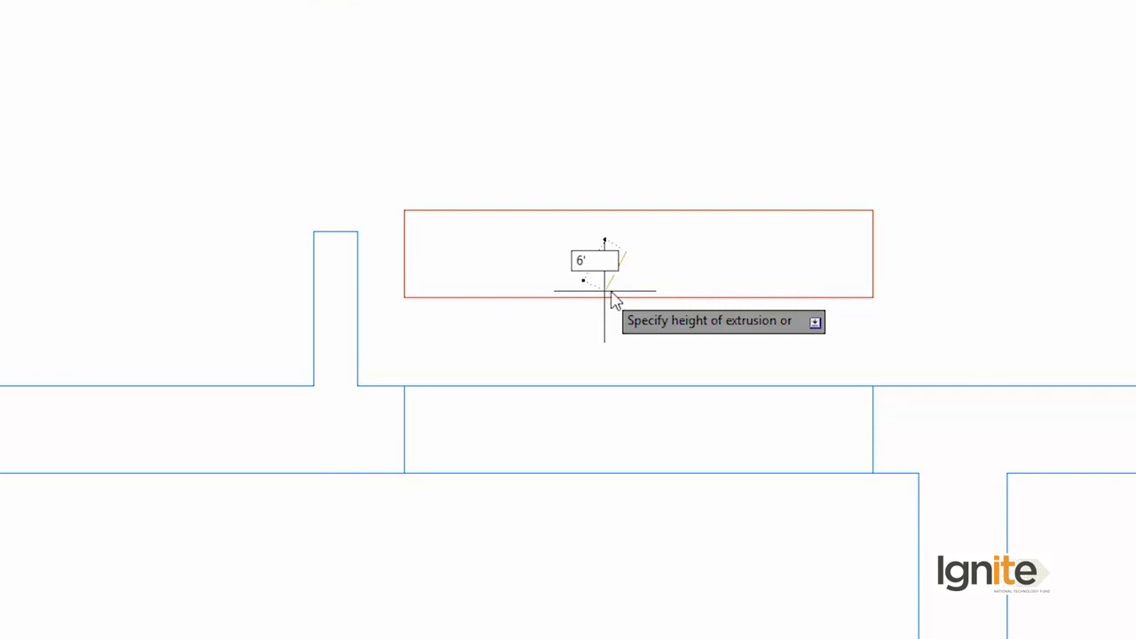
{"action": "key", "text": "Return"}
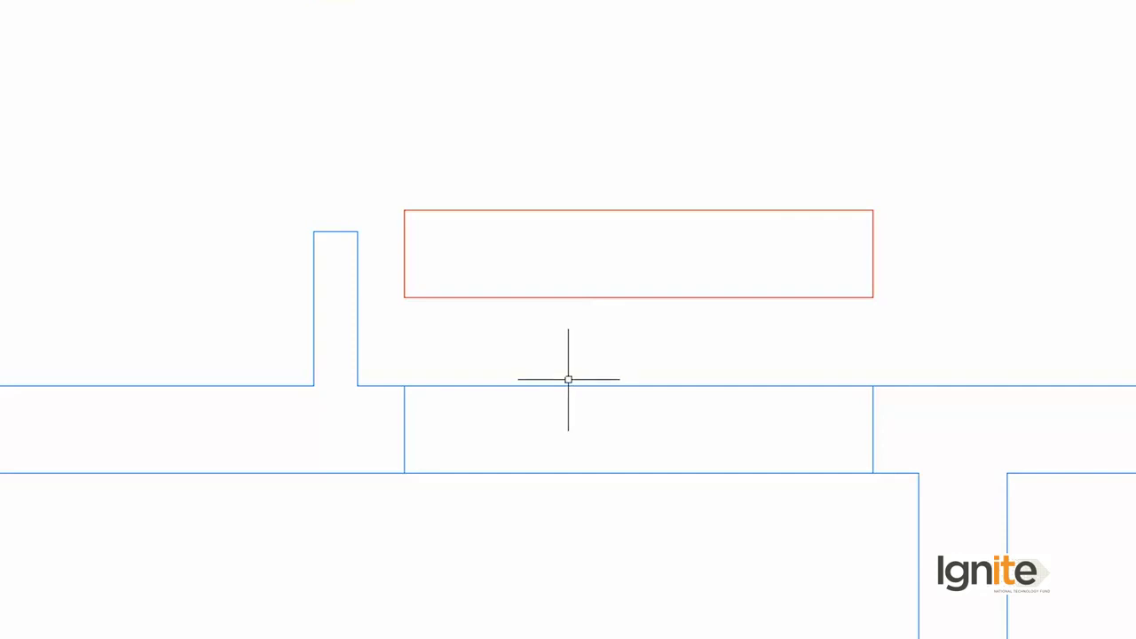
Step: Extrude the rectangle inside the wall to a 3' sill
{"action": "left_click", "coordinate": [568, 385]}
{"action": "type", "text": "ex"}
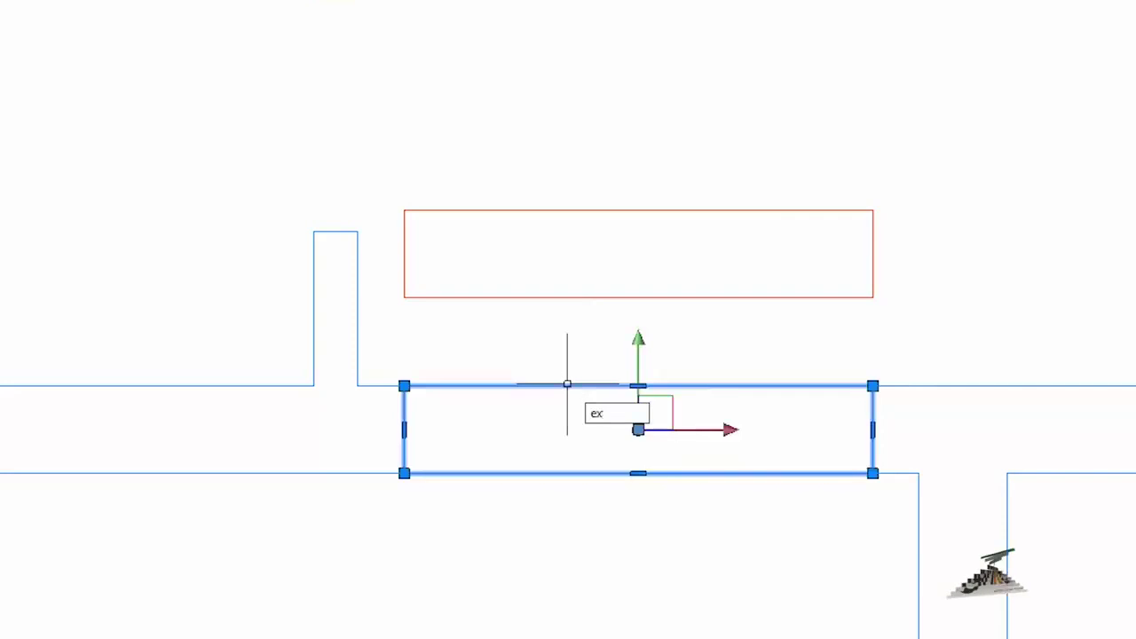
{"action": "type", "text": "t"}
{"action": "key", "text": "Return"}
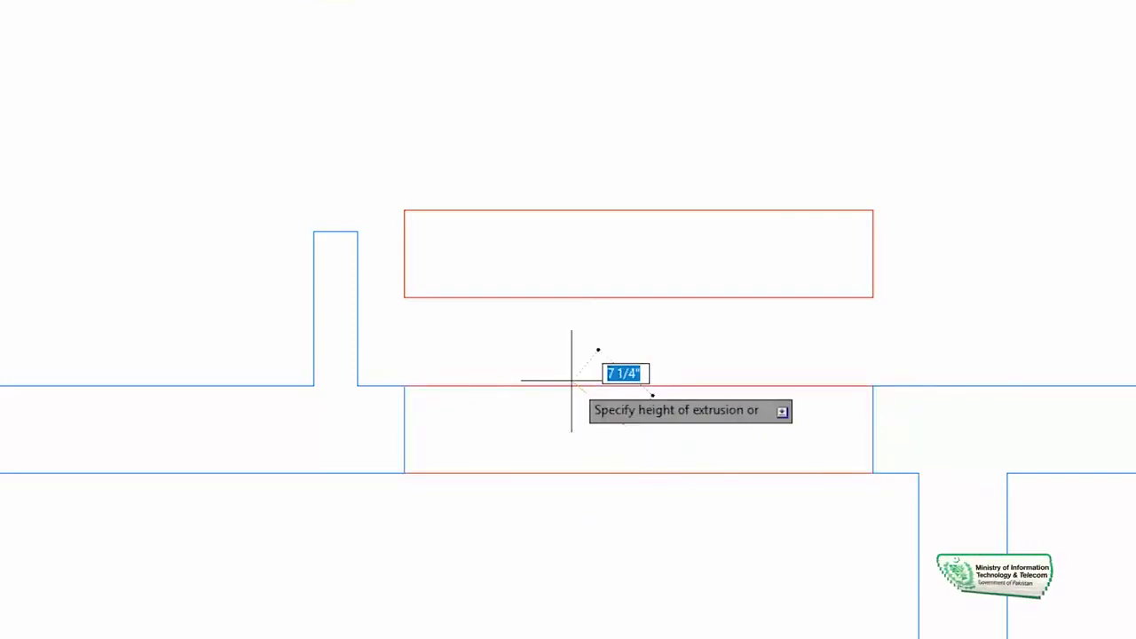
{"action": "type", "text": "3"}
{"action": "key", "text": "Return"}
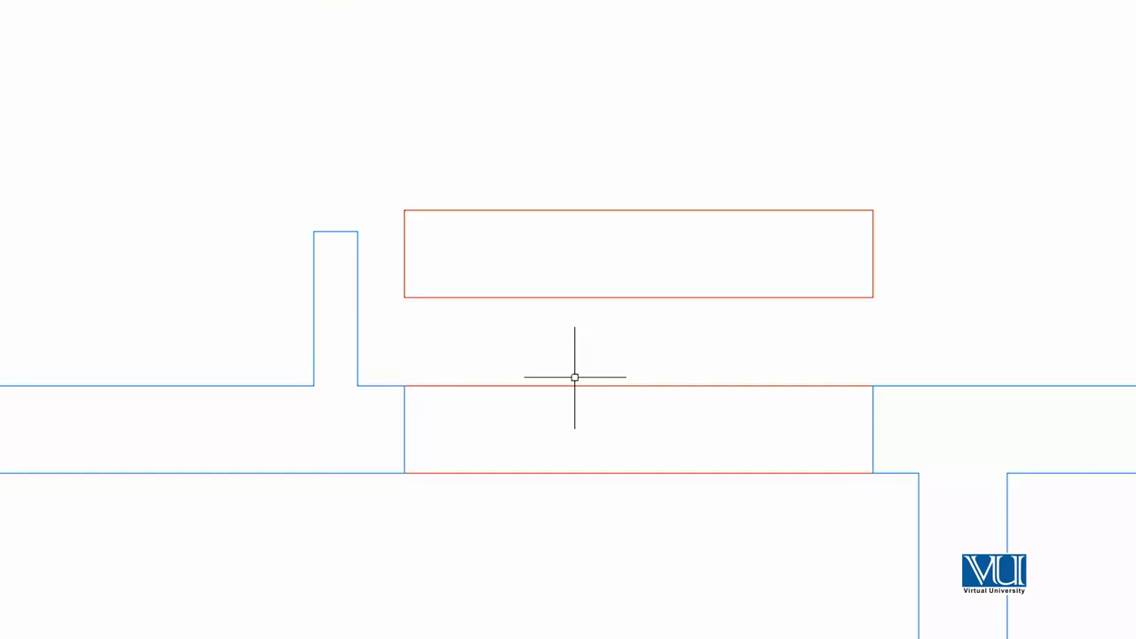
Step: Adjust the lower sill solid's properties, then clear the selection and pan the plan
{"action": "left_click", "coordinate": [582, 426]}
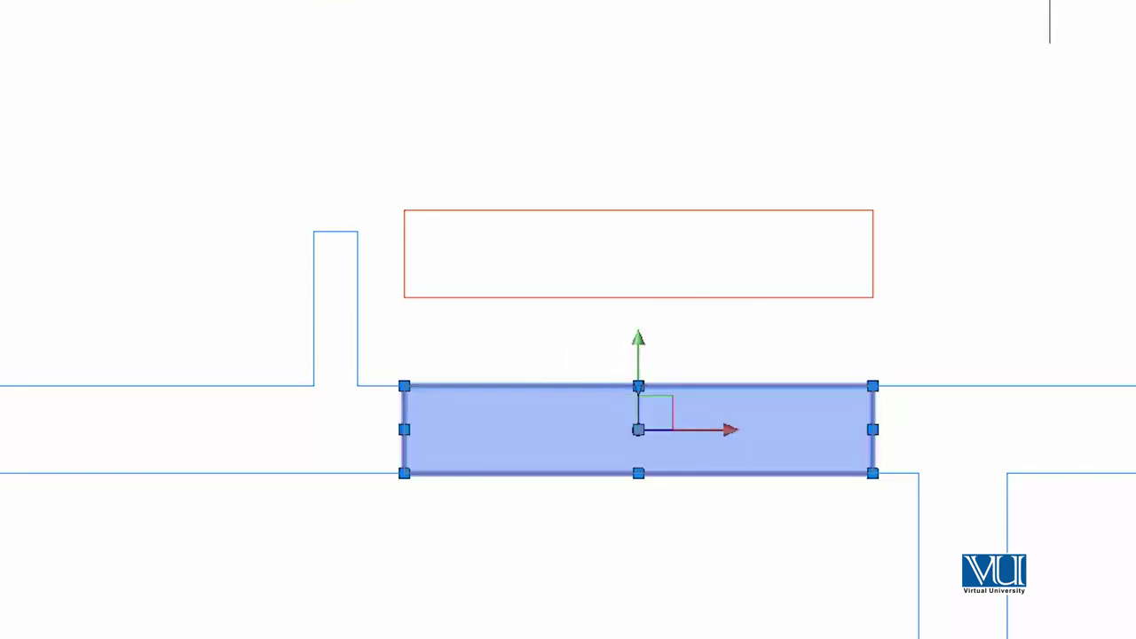
{"action": "left_click", "coordinate": [1126, 101]}
{"action": "left_click", "coordinate": [625, 584]}
{"action": "left_click", "coordinate": [637, 575]}
{"action": "left_click", "coordinate": [638, 575]}
{"action": "left_click", "coordinate": [678, 593]}
{"action": "key", "text": "Escape"}
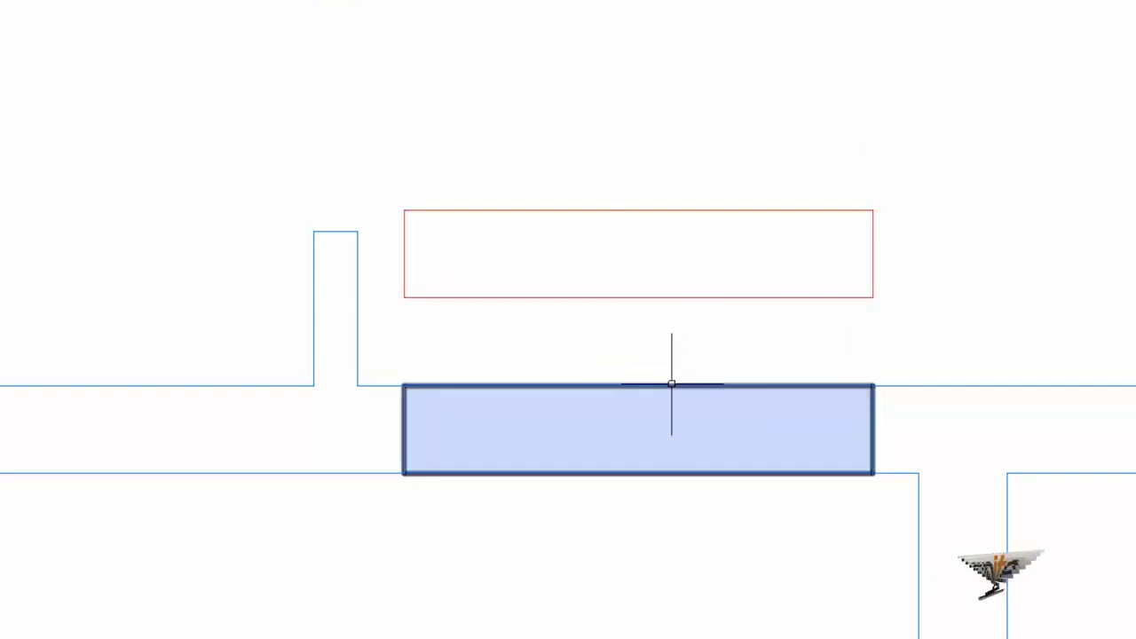
{"action": "scroll", "coordinate": [548, 527], "scroll_direction": "down", "scroll_amount": 2}
{"action": "middle_click_drag", "start_coordinate": [548, 527], "coordinate": [521, 518]}
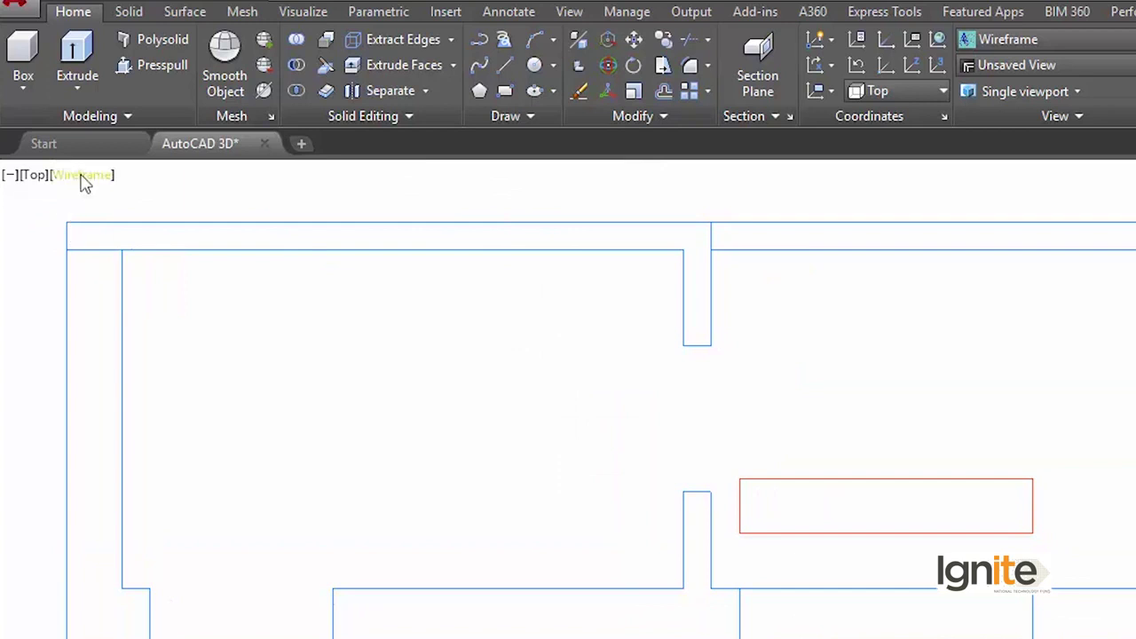
Step: Switch to Realistic shading and orbit (RB) to view the red window box on the sill
{"action": "left_click", "coordinate": [81, 177]}
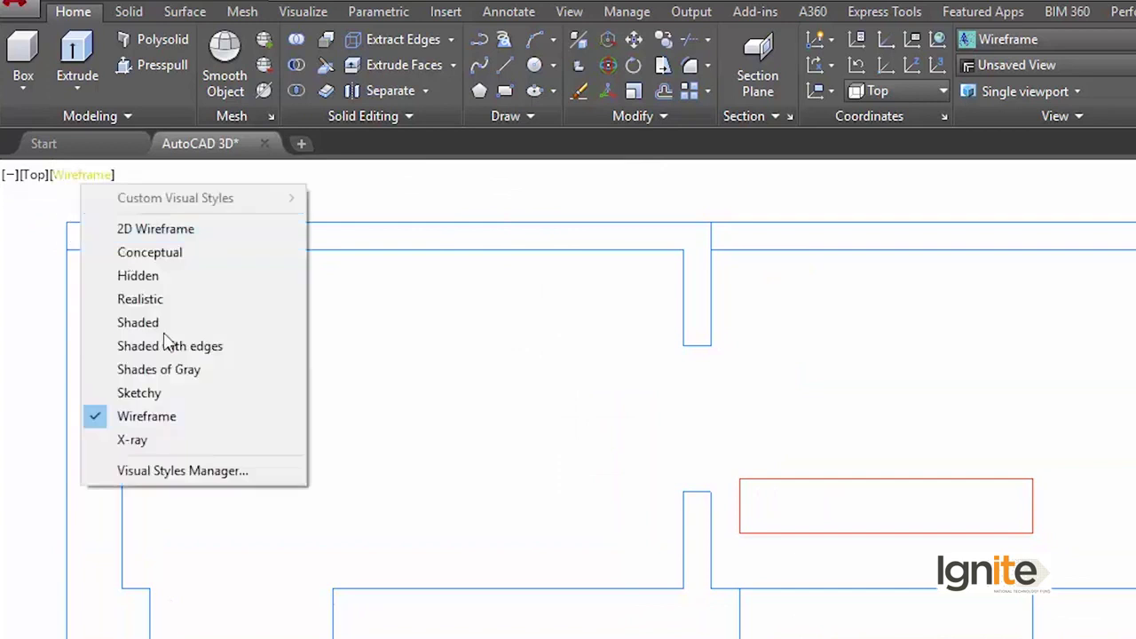
{"action": "left_click", "coordinate": [160, 300]}
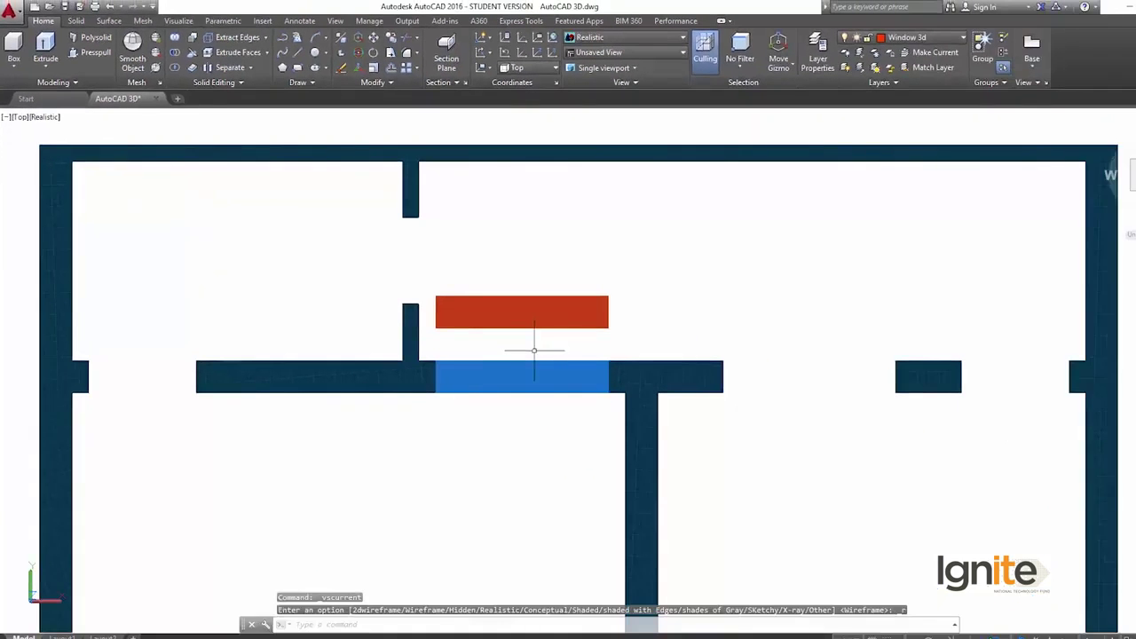
{"action": "type", "text": "orb"}
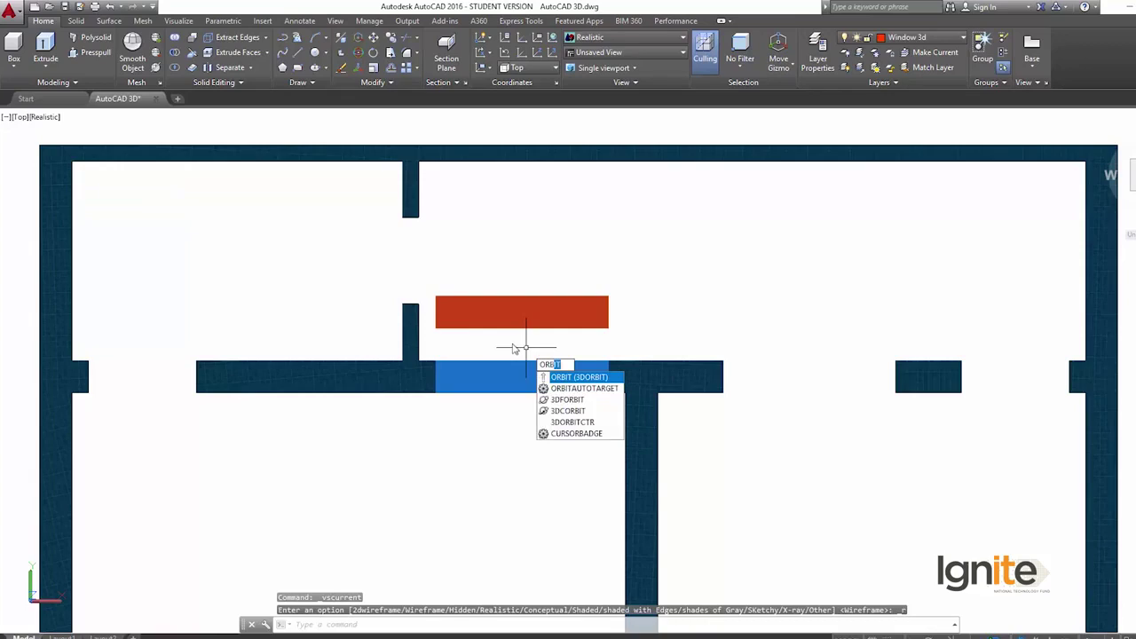
{"action": "key", "text": "Return"}
{"action": "mouse_move", "coordinate": [547, 378]}
{"action": "left_mouse_down"}
{"action": "mouse_move", "coordinate": [552, 403]}
{"action": "mouse_move", "coordinate": [642, 388]}
{"action": "mouse_move", "coordinate": [787, 423]}
{"action": "mouse_move", "coordinate": [862, 381]}
{"action": "mouse_move", "coordinate": [901, 438]}
{"action": "mouse_move", "coordinate": [943, 449]}
{"action": "mouse_move", "coordinate": [979, 403]}
{"action": "mouse_move", "coordinate": [1020, 481]}
{"action": "mouse_move", "coordinate": [579, 236]}
{"action": "mouse_move", "coordinate": [730, 367]}
{"action": "mouse_move", "coordinate": [432, 325]}
{"action": "mouse_move", "coordinate": [634, 329]}
{"action": "mouse_move", "coordinate": [617, 371]}
{"action": "left_mouse_up"}
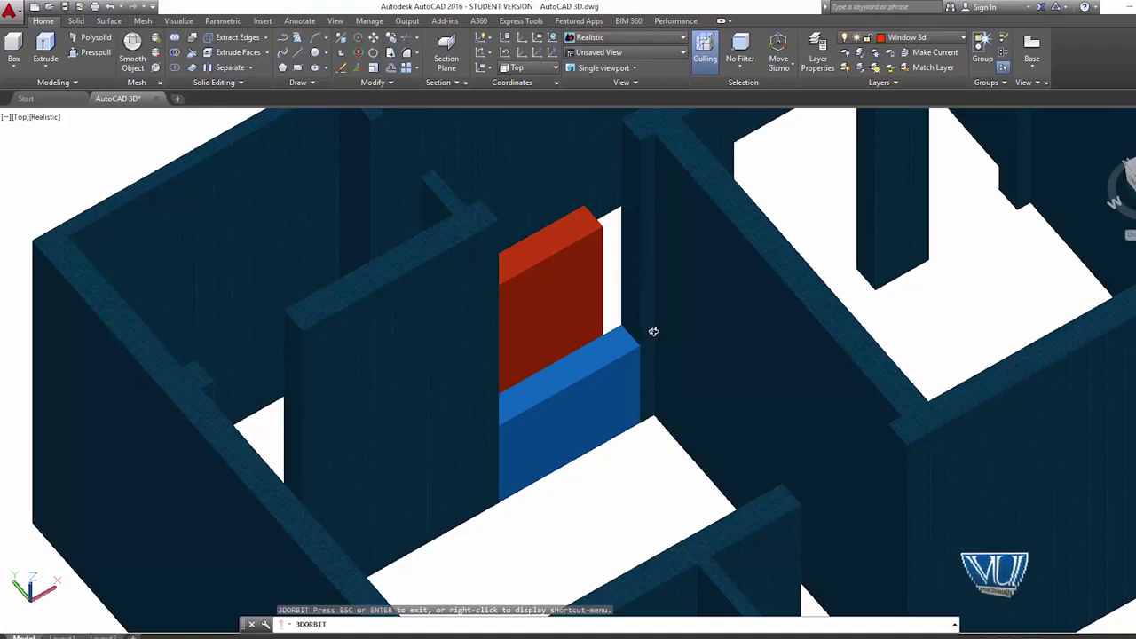
{"action": "key", "text": "Escape"}
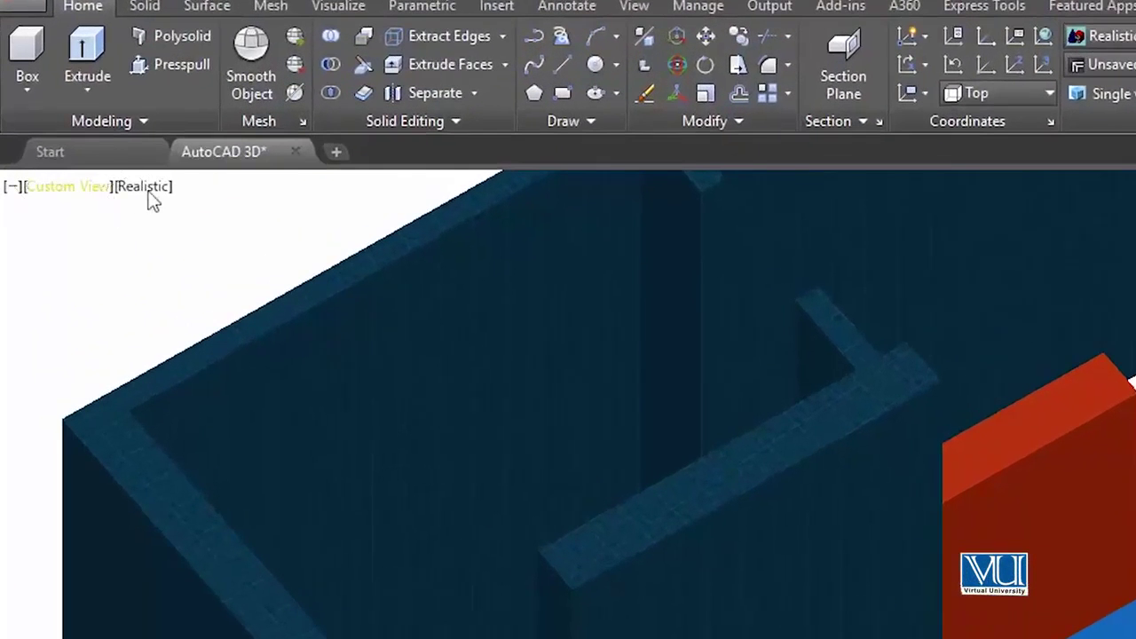
Step: Show the model as Wireframe in Top view
{"action": "left_click", "coordinate": [160, 194]}
{"action": "left_click", "coordinate": [235, 448]}
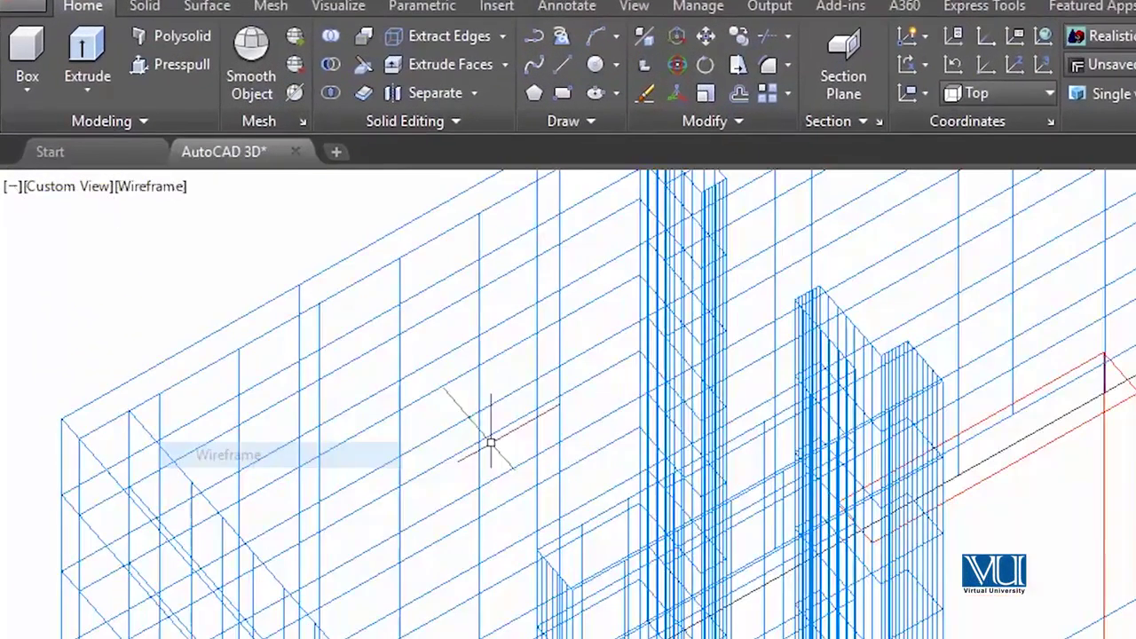
{"action": "left_click", "coordinate": [29, 187]}
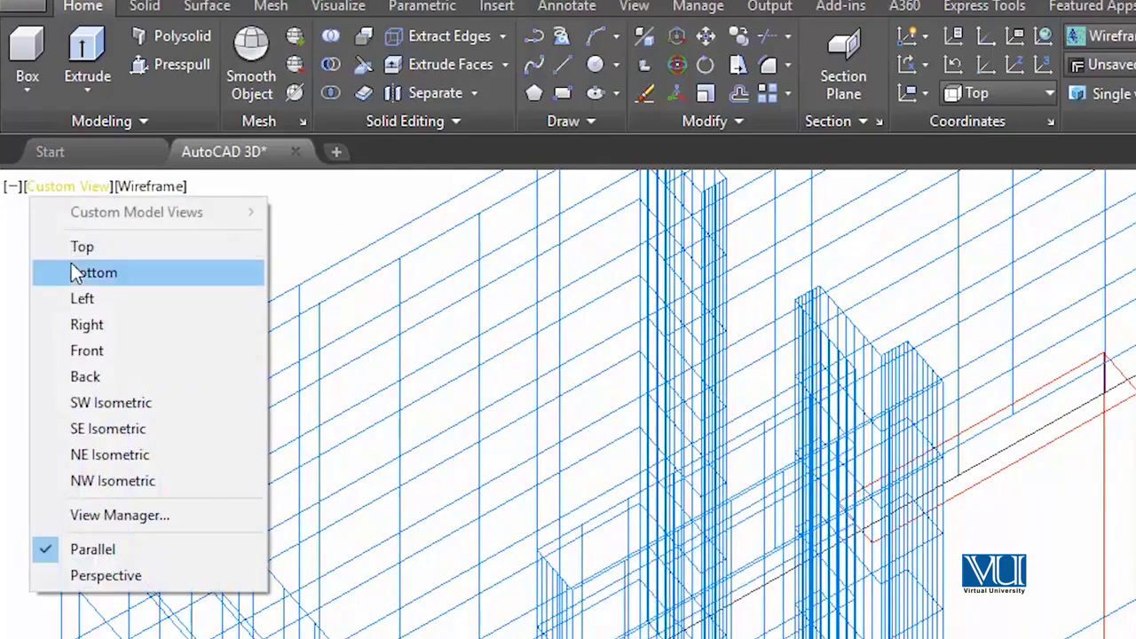
{"action": "left_click", "coordinate": [72, 263]}
{"action": "left_click", "coordinate": [51, 189]}
{"action": "left_click", "coordinate": [83, 246]}
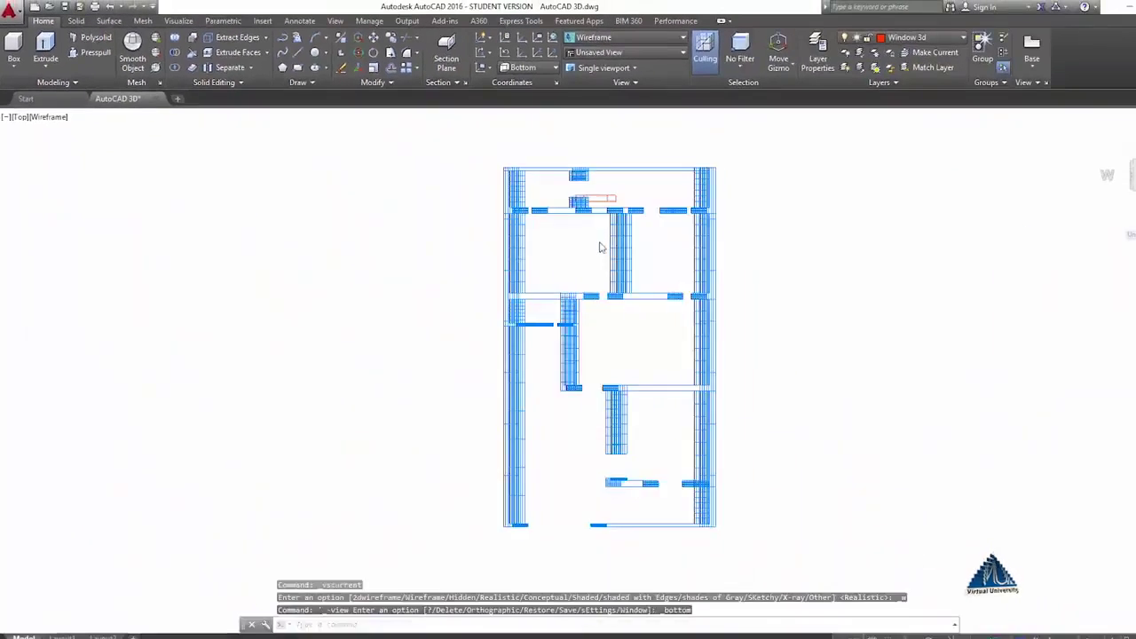
{"action": "scroll", "coordinate": [556, 246], "scroll_direction": "up", "scroll_amount": 3}
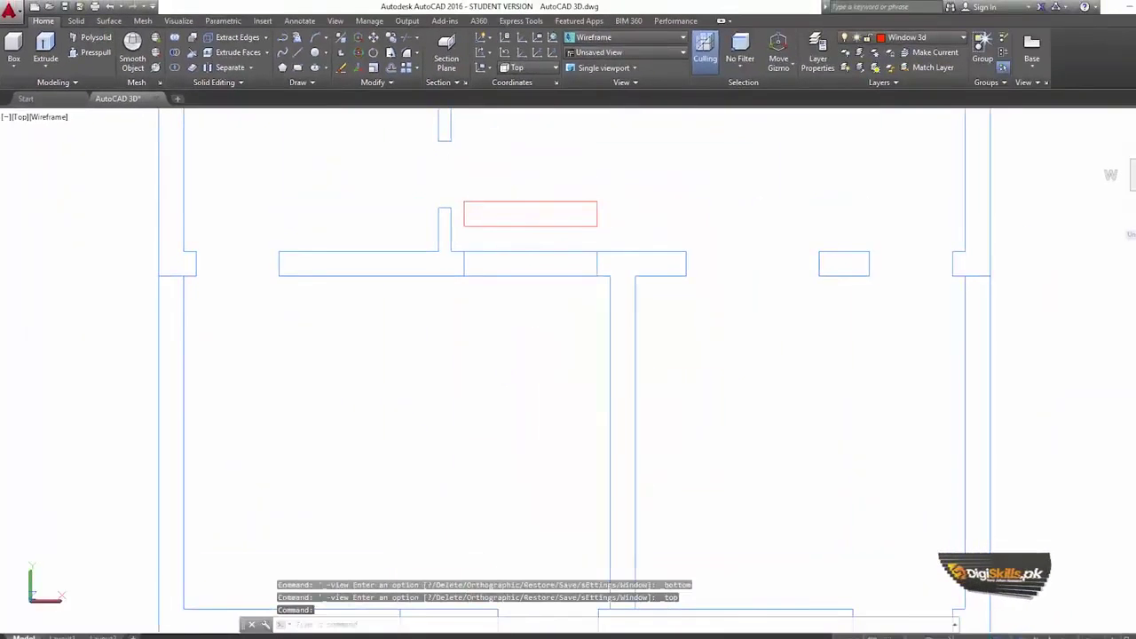
Step: Move the red window box by its left-edge midpoint down into the wall opening
{"action": "left_click", "coordinate": [515, 224]}
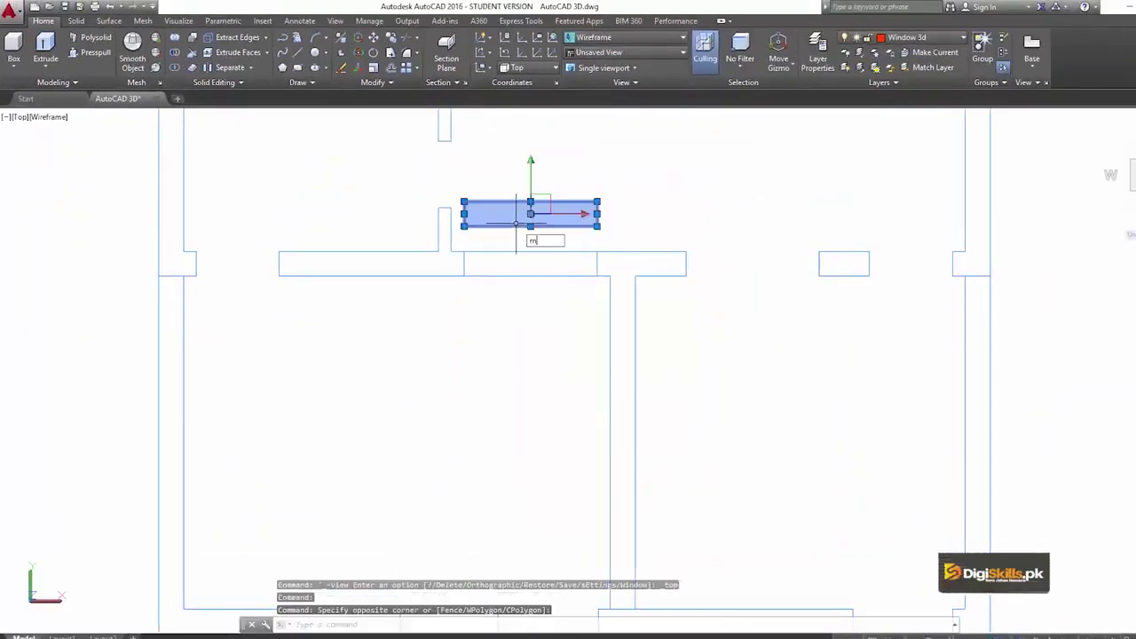
{"action": "key", "text": "Return"}
{"action": "scroll", "coordinate": [472, 227], "scroll_direction": "up", "scroll_amount": 3}
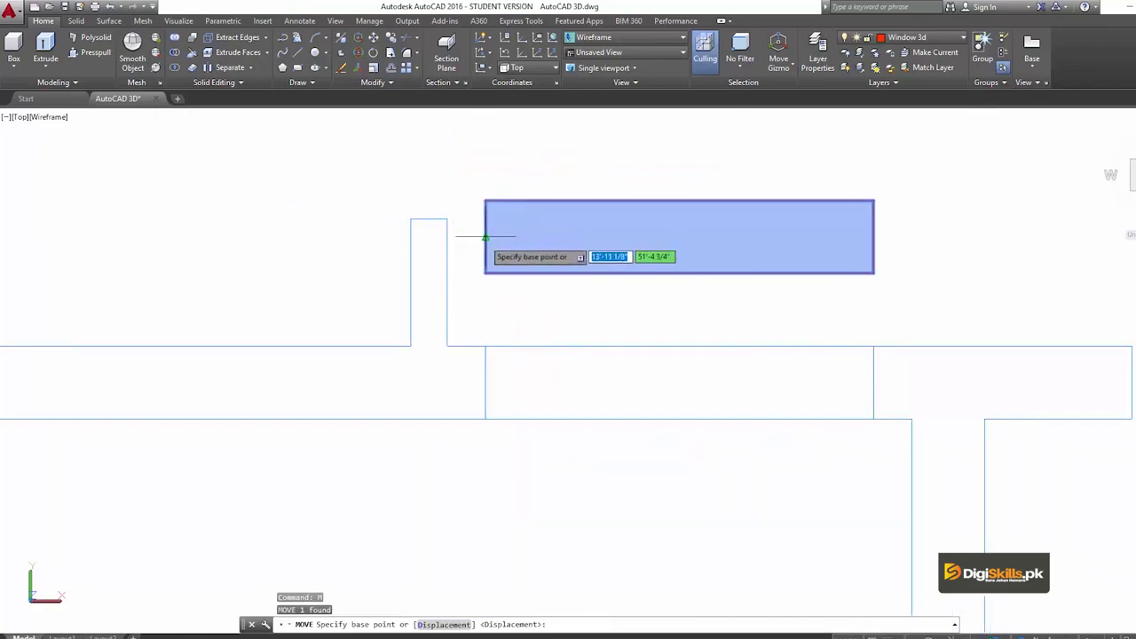
{"action": "left_click", "coordinate": [485, 237]}
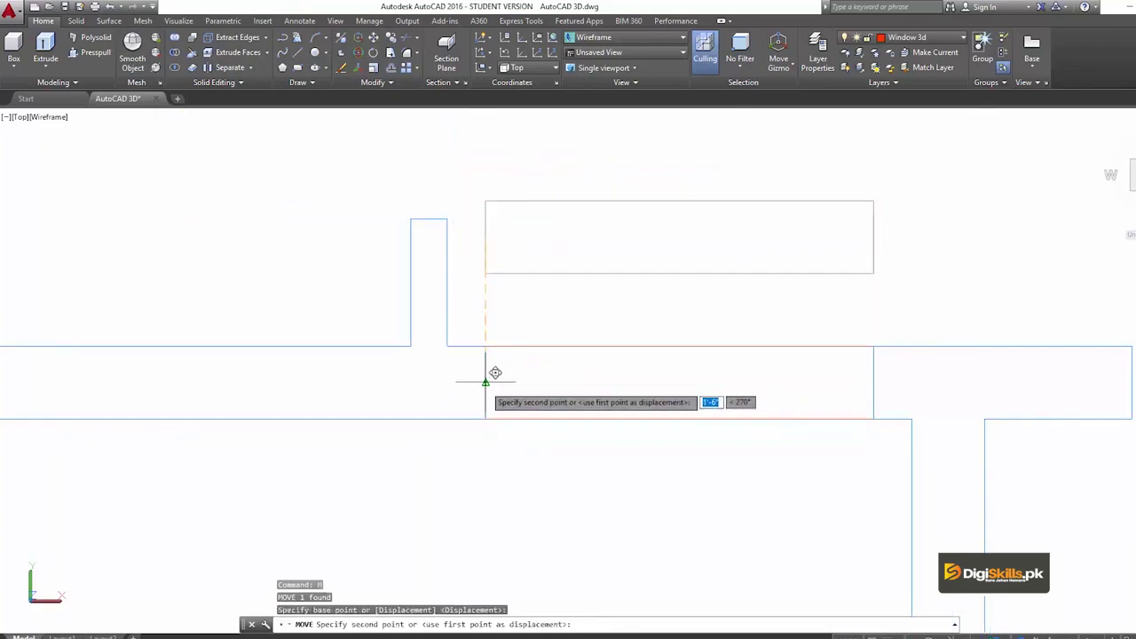
{"action": "left_click", "coordinate": [486, 381]}
{"action": "key", "text": "Escape"}
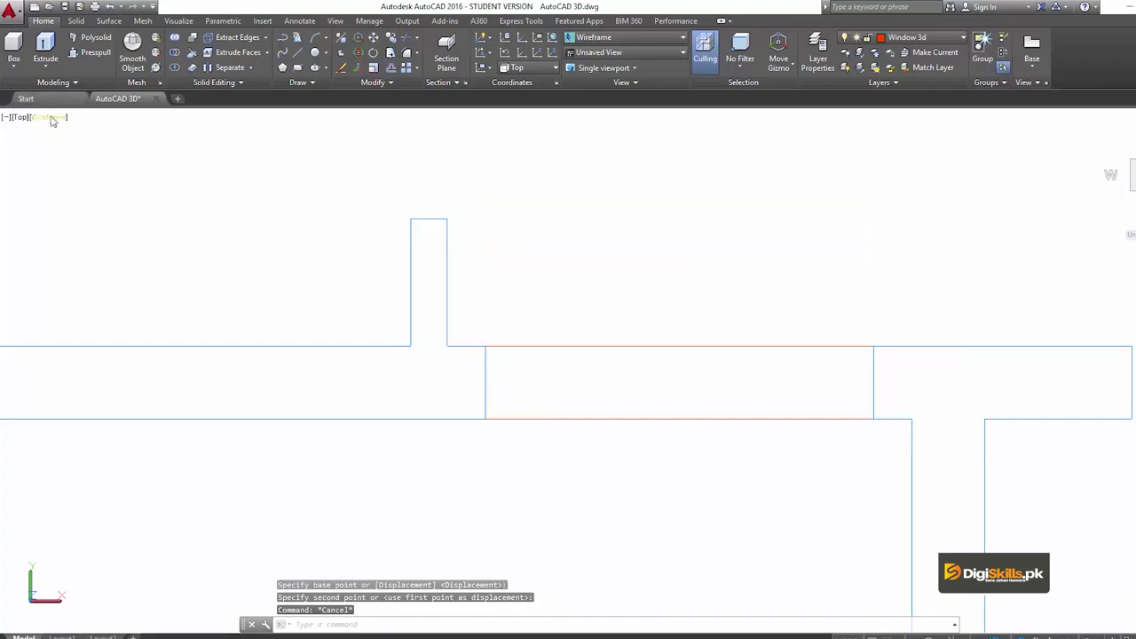
{"action": "left_click", "coordinate": [56, 117]}
Step: Restore Realistic shading and orbit (ORB) to an oblique view of the window boxes
{"action": "left_click", "coordinate": [89, 197]}
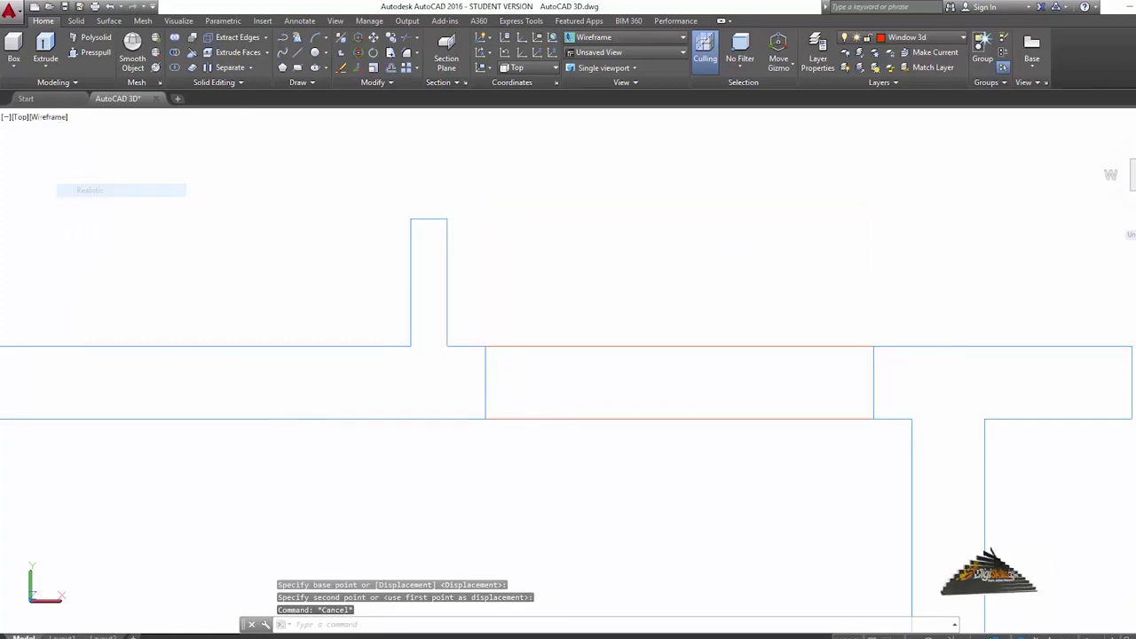
{"action": "type", "text": "ORb"}
{"action": "key", "text": "Return"}
{"action": "left_click_drag", "start_coordinate": [609, 358], "coordinate": [668, 332]}
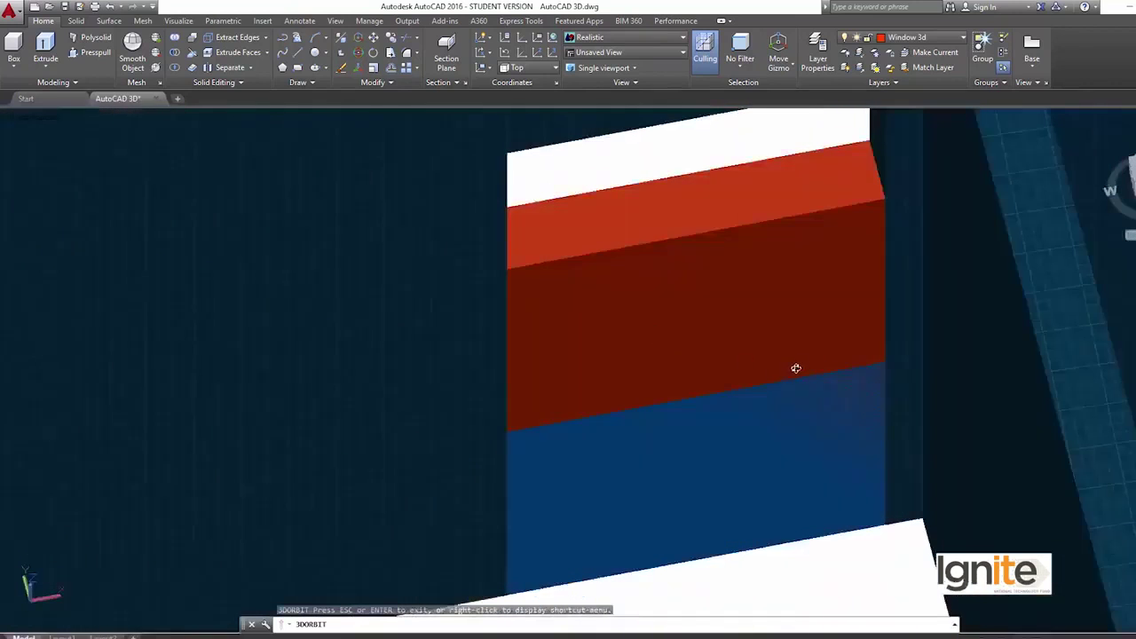
{"action": "mouse_move", "coordinate": [825, 349]}
{"action": "left_mouse_down"}
{"action": "mouse_move", "coordinate": [791, 332]}
{"action": "mouse_move", "coordinate": [756, 355]}
{"action": "mouse_move", "coordinate": [837, 365]}
{"action": "mouse_move", "coordinate": [804, 384]}
{"action": "mouse_move", "coordinate": [822, 355]}
{"action": "mouse_move", "coordinate": [844, 358]}
{"action": "mouse_move", "coordinate": [781, 368]}
{"action": "left_mouse_up"}
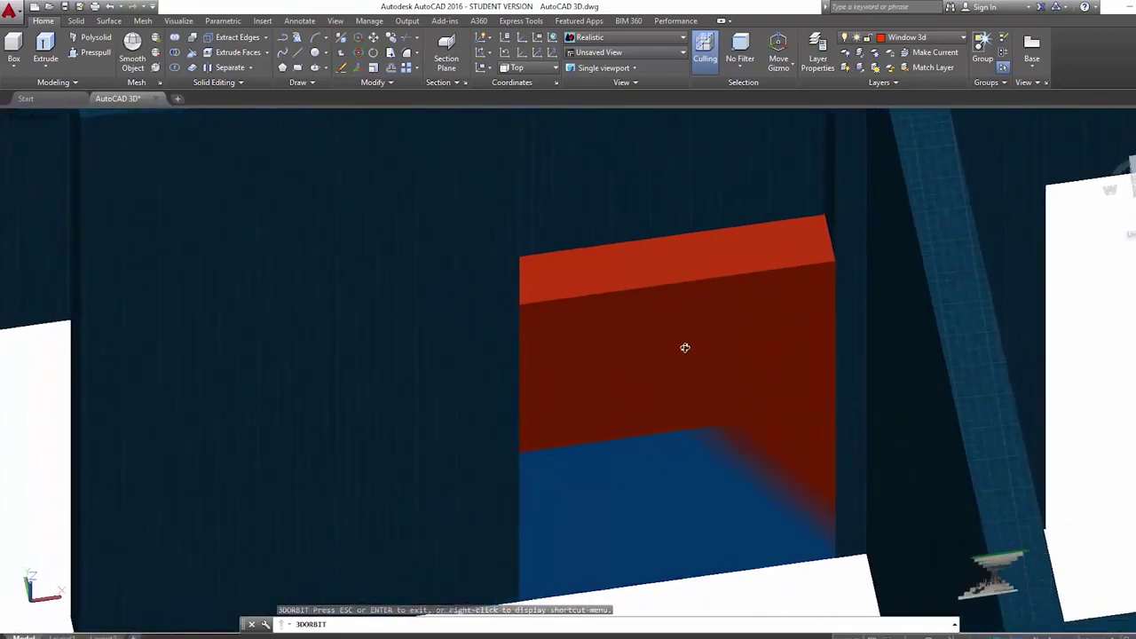
{"action": "key", "text": "Escape"}
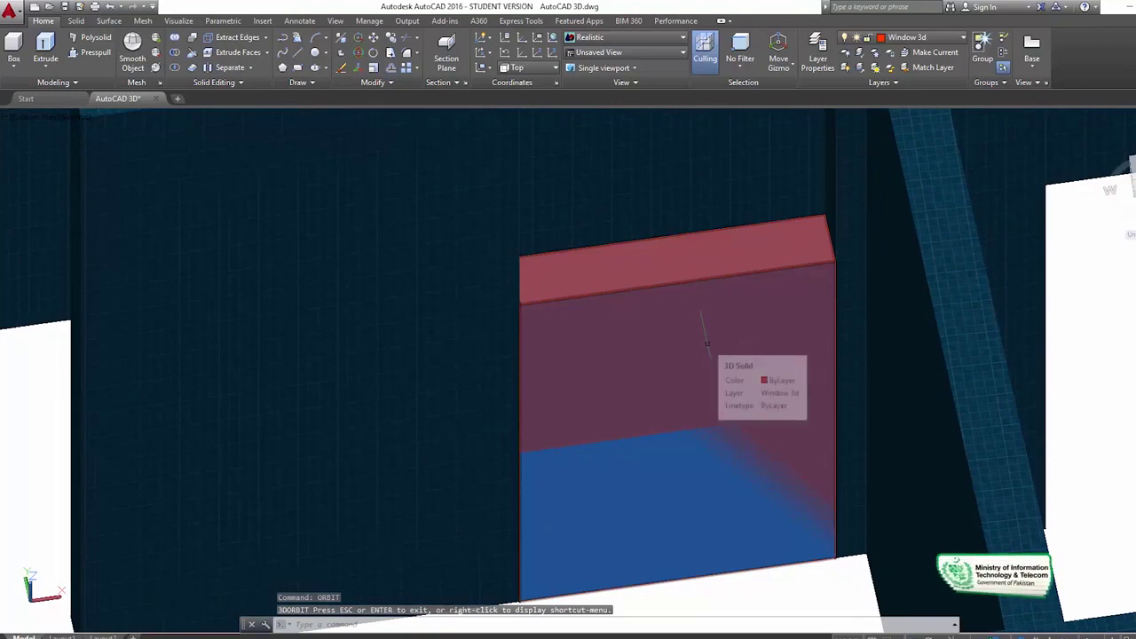
Step: Start moving the red window box, taking its corner as the base point
{"action": "type", "text": "m"}
{"action": "key", "text": "Return"}
{"action": "left_click", "coordinate": [682, 338]}
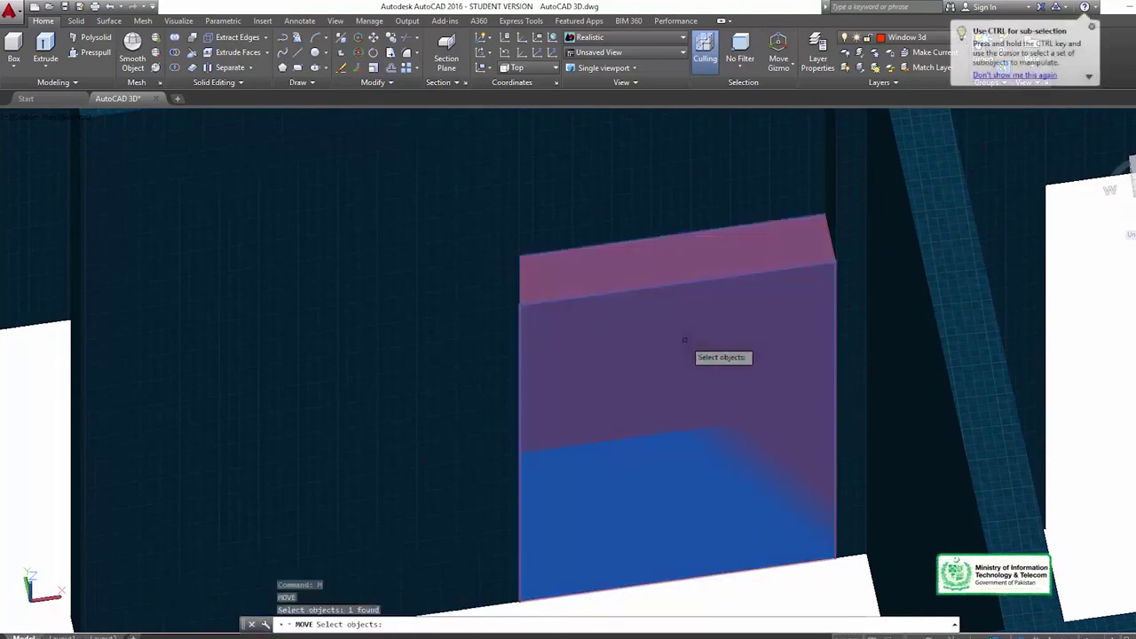
{"action": "key", "text": "Return"}
{"action": "scroll", "coordinate": [720, 401], "scroll_direction": "up", "scroll_amount": 1}
{"action": "scroll", "coordinate": [763, 462], "scroll_direction": "up", "scroll_amount": 2}
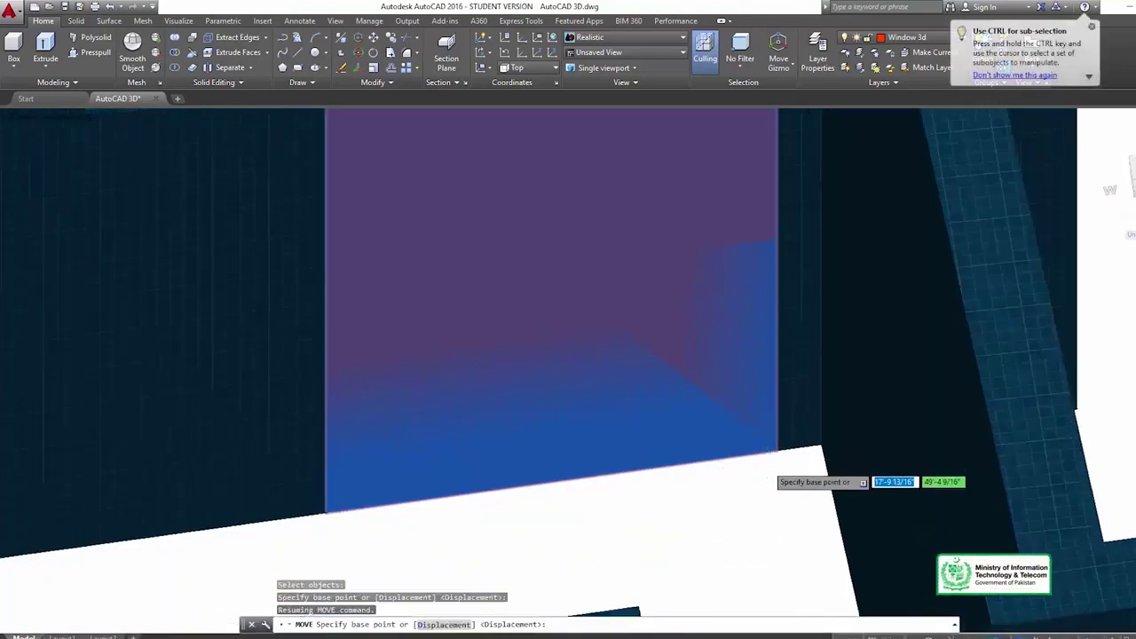
{"action": "scroll", "coordinate": [772, 469], "scroll_direction": "up", "scroll_amount": 1}
{"action": "scroll", "coordinate": [774, 462], "scroll_direction": "up", "scroll_amount": 1}
{"action": "scroll", "coordinate": [775, 453], "scroll_direction": "up", "scroll_amount": 1}
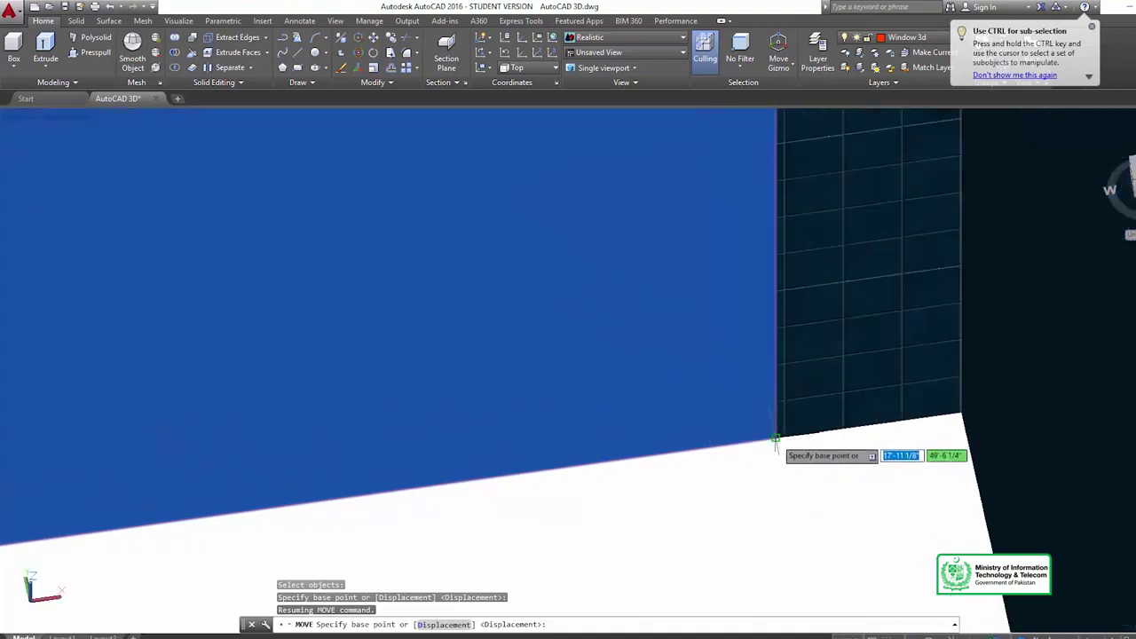
{"action": "left_click", "coordinate": [776, 438]}
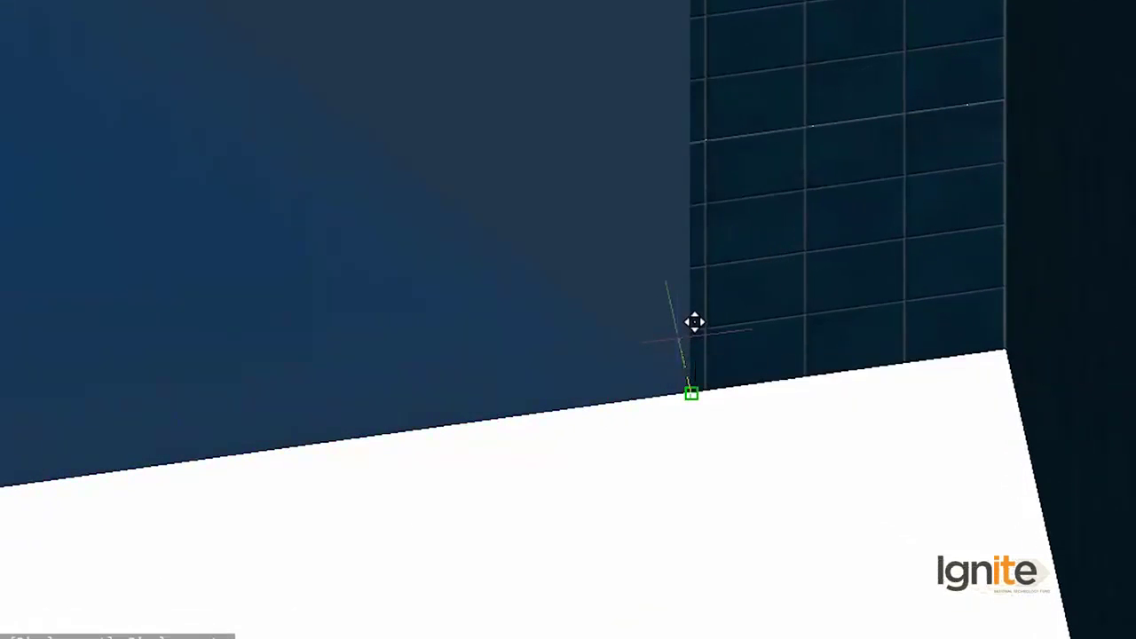
Step: Drop the red box onto the sill's snapped endpoint with a 0 angle
{"action": "left_click", "coordinate": [694, 321]}
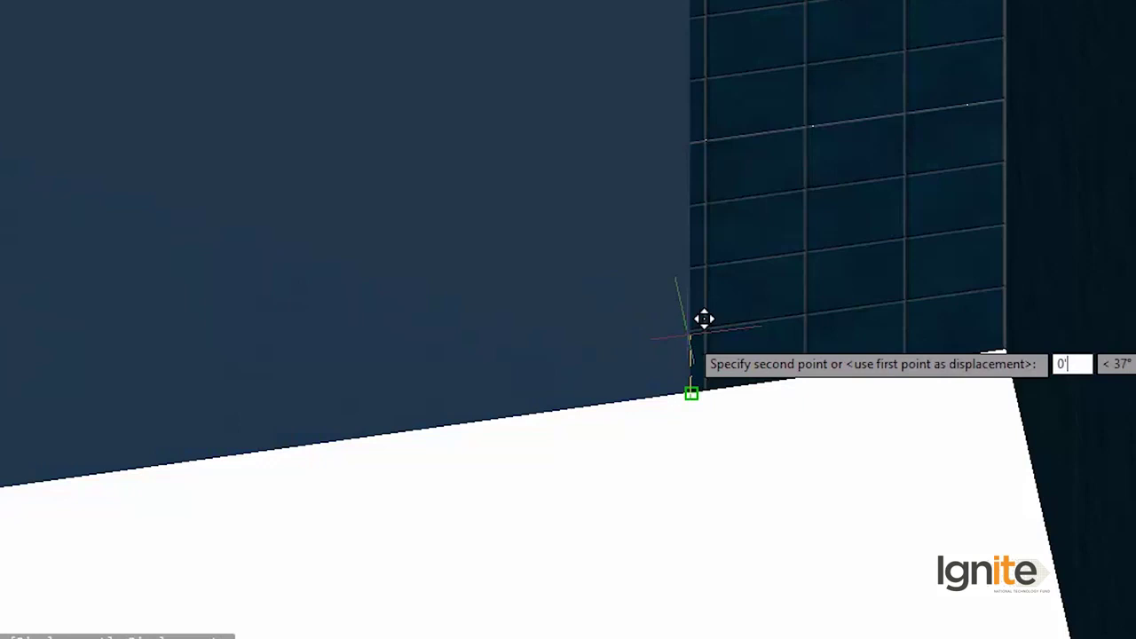
{"action": "key", "text": "Tab"}
{"action": "type", "text": "0"}
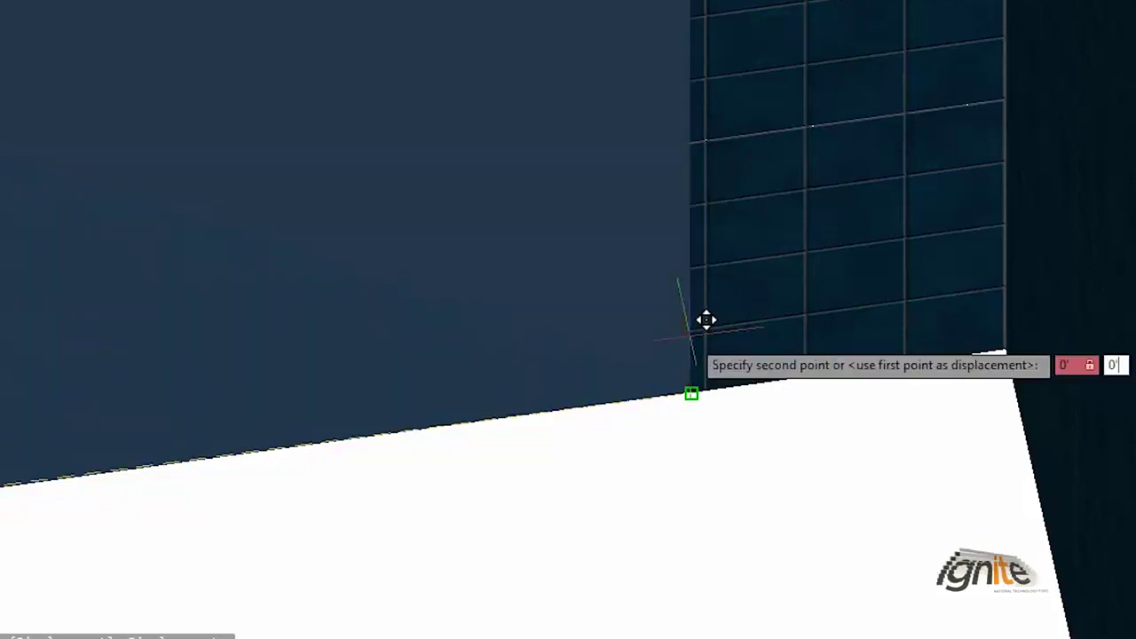
{"action": "key", "text": "Return"}
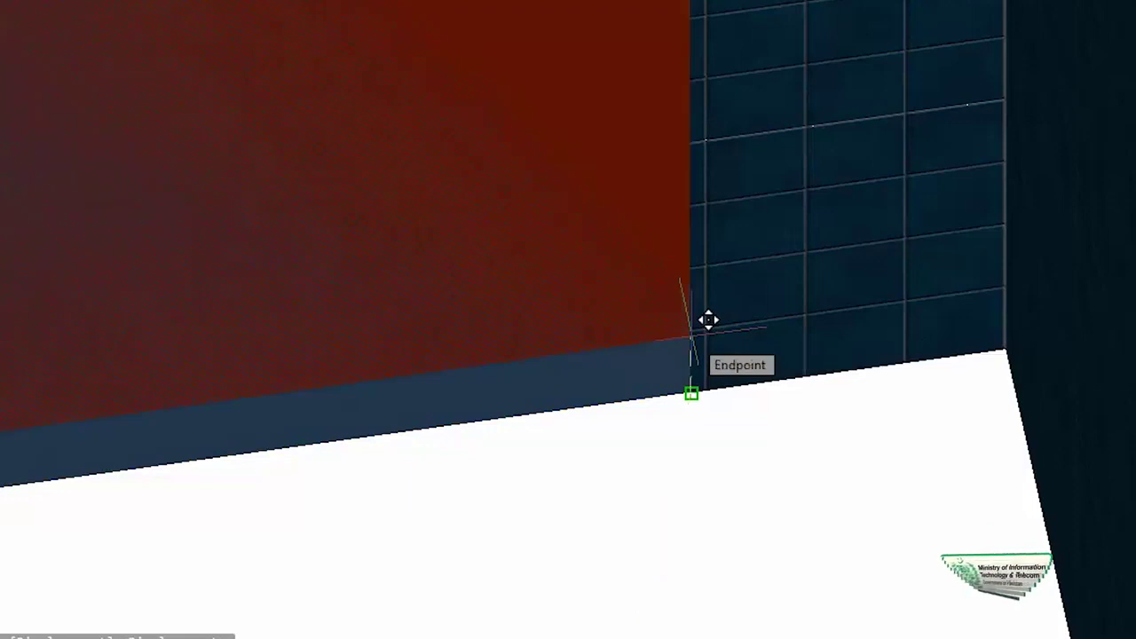
{"action": "left_click", "coordinate": [693, 336]}
{"action": "key", "text": "Return"}
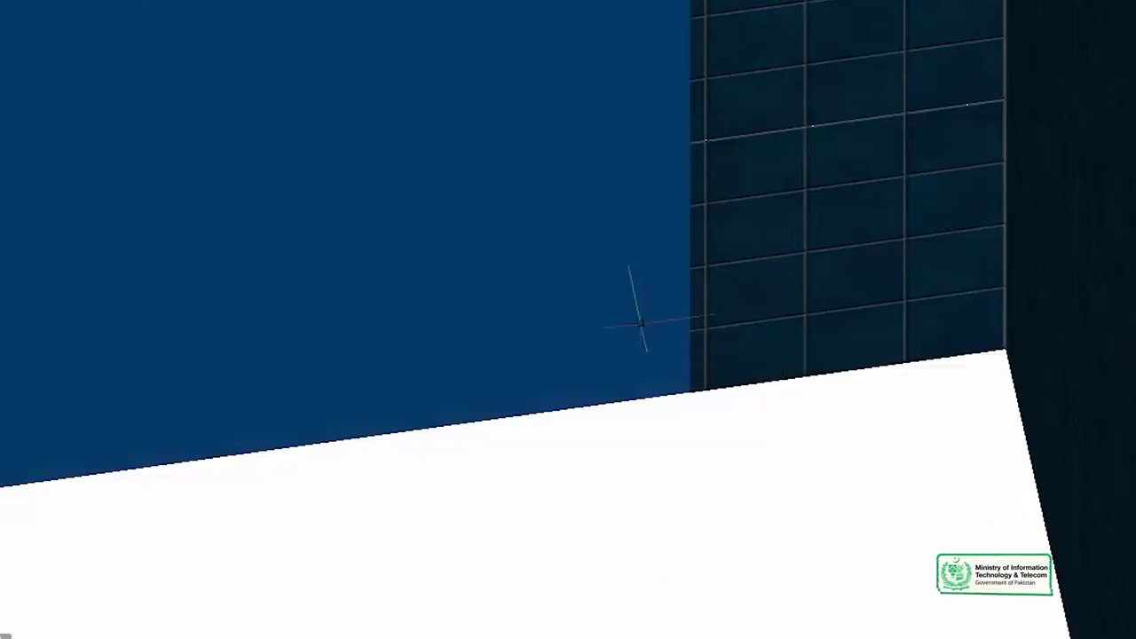
Step: Pan and orbit to check the red box's top face above the sill
{"action": "scroll", "coordinate": [634, 317], "scroll_direction": "down", "scroll_amount": 3}
{"action": "scroll", "coordinate": [600, 299], "scroll_direction": "down", "scroll_amount": 3}
{"action": "middle_click_drag", "start_coordinate": [551, 256], "coordinate": [493, 381]}
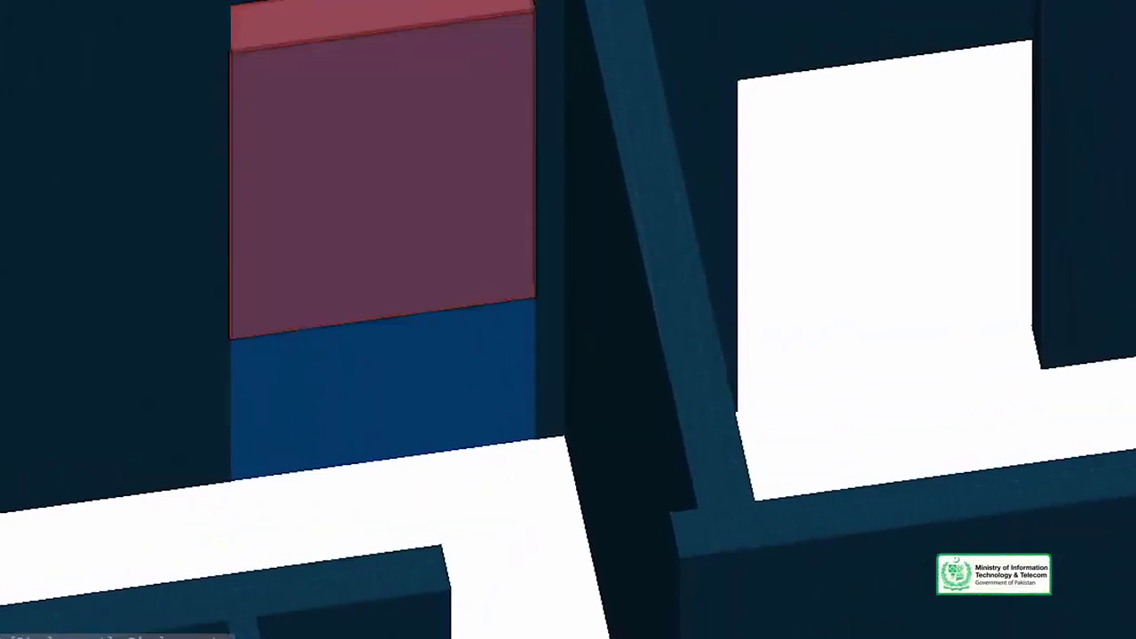
{"action": "scroll", "coordinate": [507, 126], "scroll_direction": "up", "scroll_amount": 2}
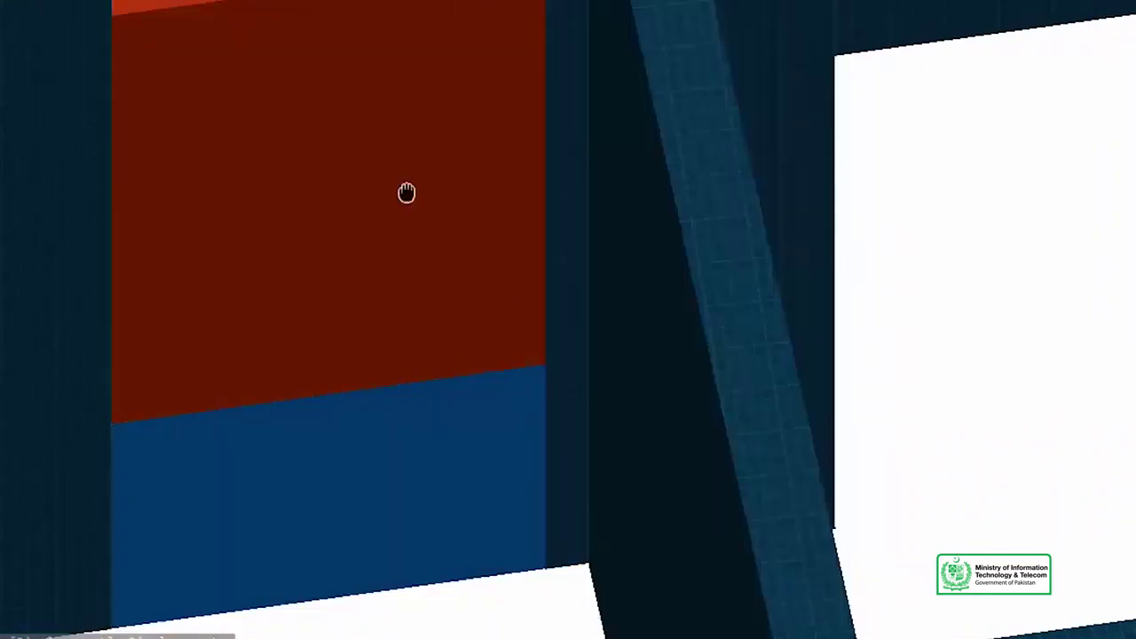
{"action": "middle_click_drag", "start_coordinate": [406, 190], "coordinate": [571, 113], "text": "shift"}
Step: Orbit to the window opening and draw a rectangle across the wall gap above it
{"action": "scroll", "coordinate": [571, 113], "scroll_direction": "down", "scroll_amount": 4}
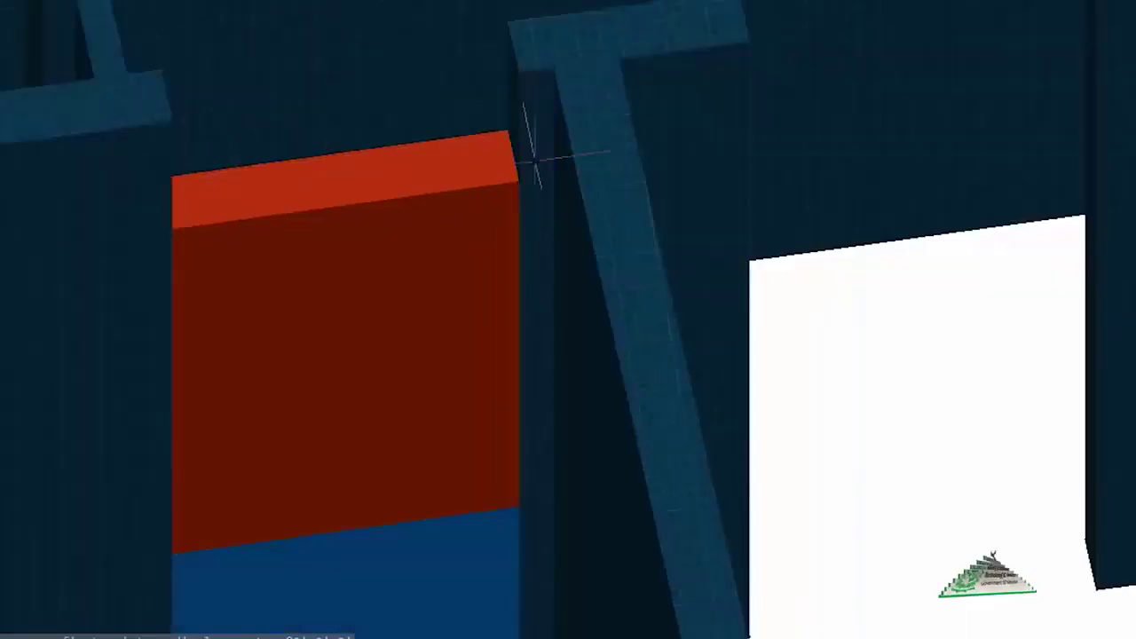
{"action": "type", "text": "Or"}
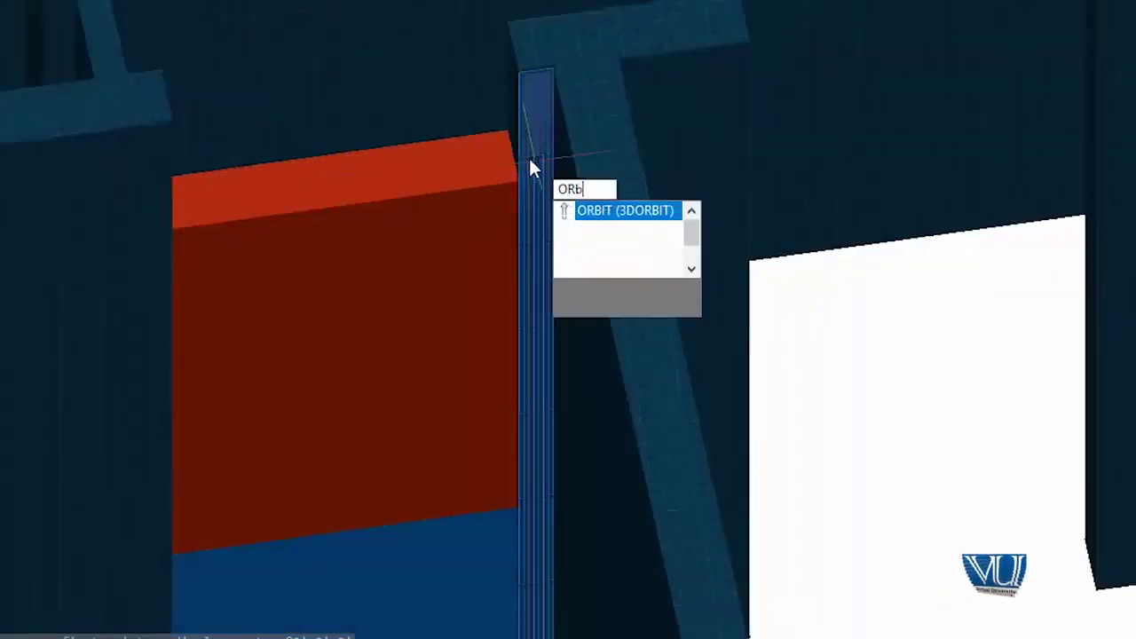
{"action": "key", "text": "Return"}
{"action": "mouse_move", "coordinate": [527, 157]}
{"action": "left_mouse_down"}
{"action": "mouse_move", "coordinate": [464, 169]}
{"action": "mouse_move", "coordinate": [469, 152]}
{"action": "mouse_move", "coordinate": [482, 226]}
{"action": "mouse_move", "coordinate": [512, 221]}
{"action": "mouse_move", "coordinate": [502, 178]}
{"action": "mouse_move", "coordinate": [482, 210]}
{"action": "mouse_move", "coordinate": [520, 178]}
{"action": "mouse_move", "coordinate": [477, 168]}
{"action": "mouse_move", "coordinate": [580, 225]}
{"action": "mouse_move", "coordinate": [795, 388]}
{"action": "left_mouse_up"}
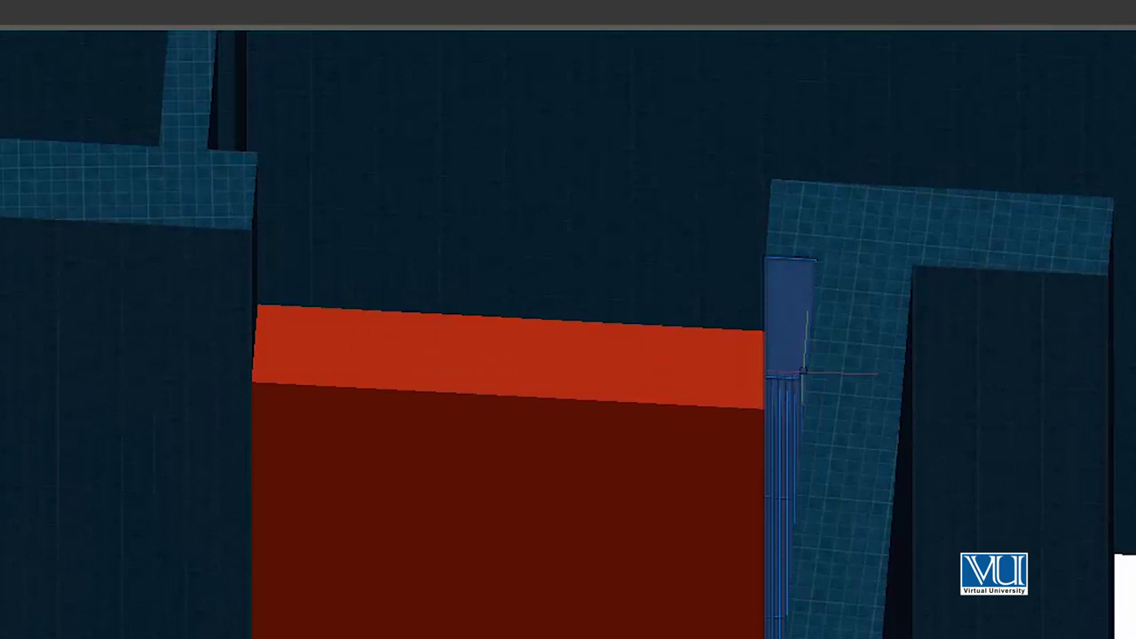
{"action": "type", "text": "rec"}
{"action": "key", "text": "Return"}
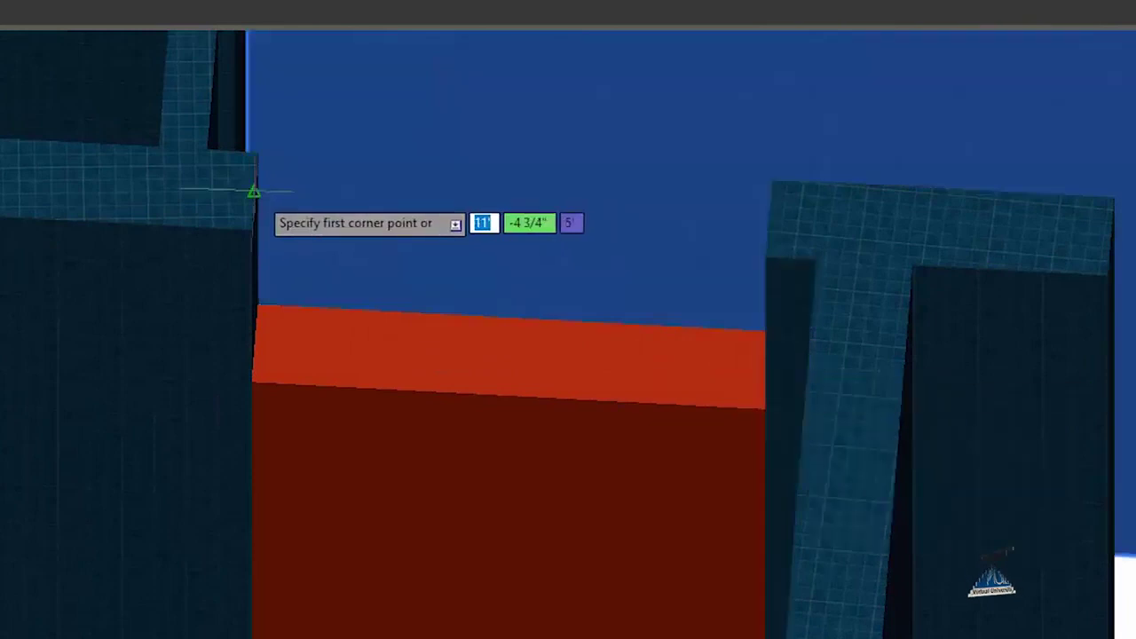
{"action": "left_click", "coordinate": [256, 152]}
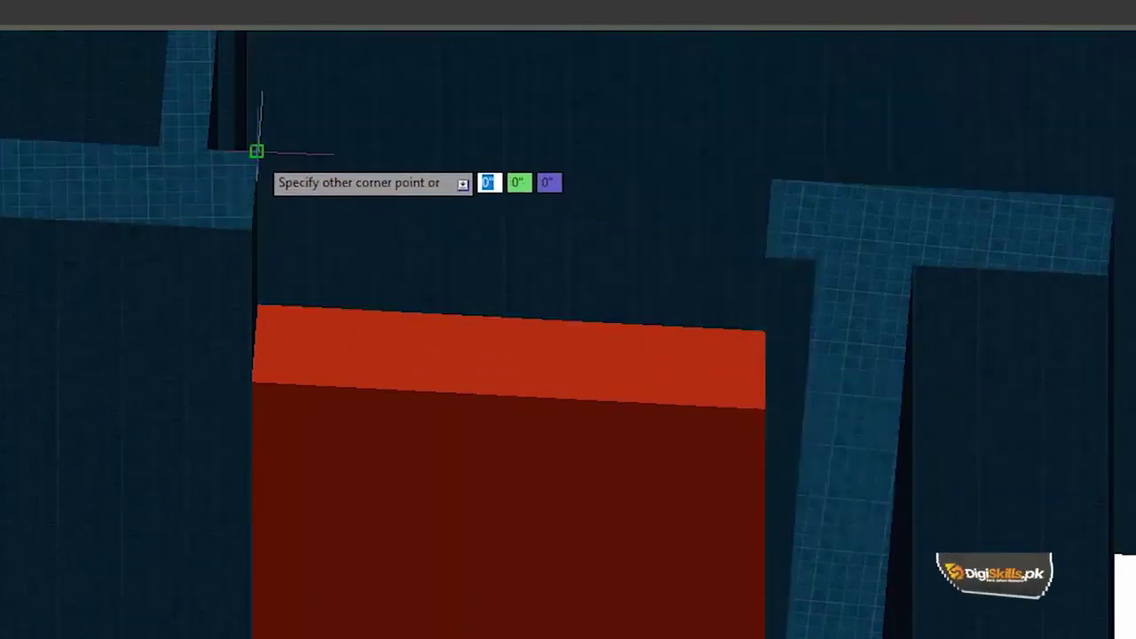
{"action": "left_click", "coordinate": [768, 259]}
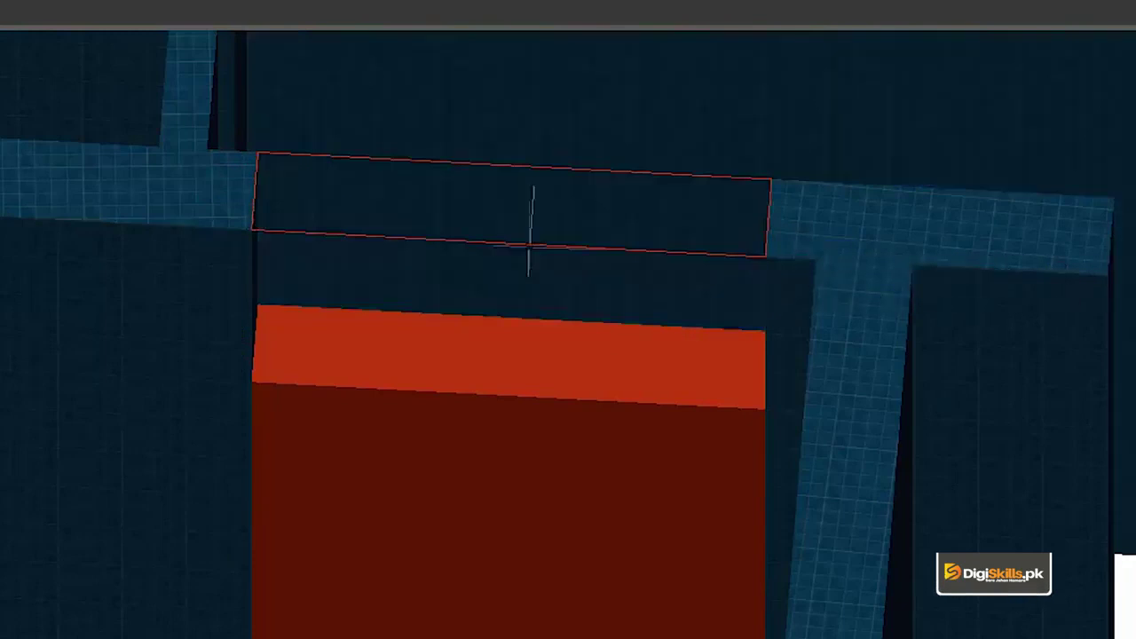
Step: Extrude that rectangle with EXT to the picked height, forming a red solid
{"action": "type", "text": "EXt"}
{"action": "key", "text": "Return"}
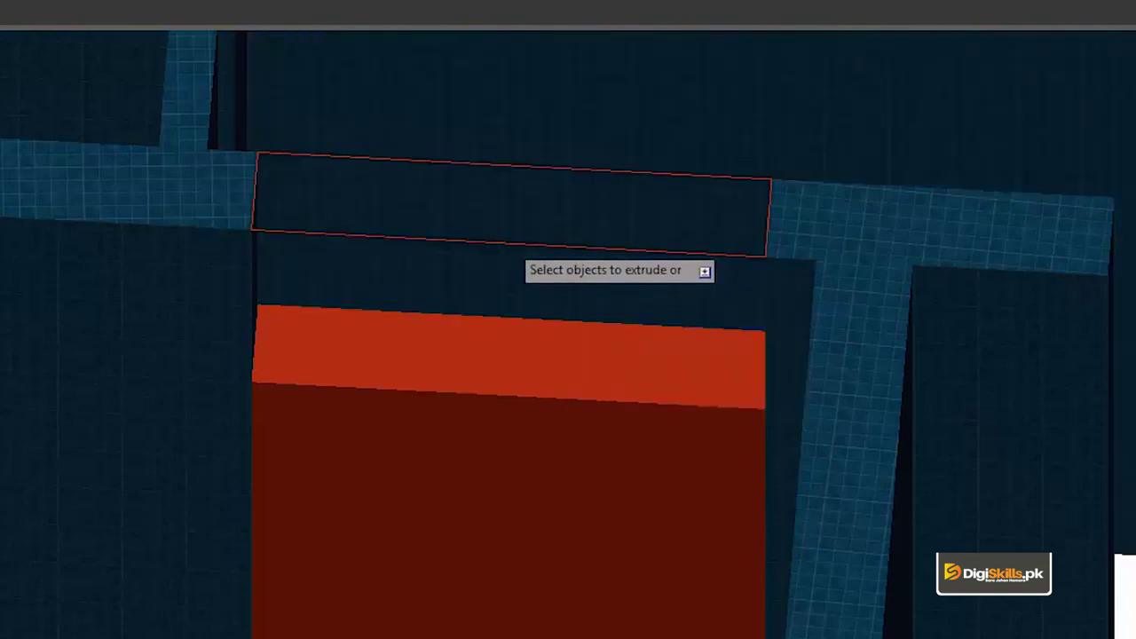
{"action": "left_click", "coordinate": [506, 241]}
{"action": "key", "text": "Return"}
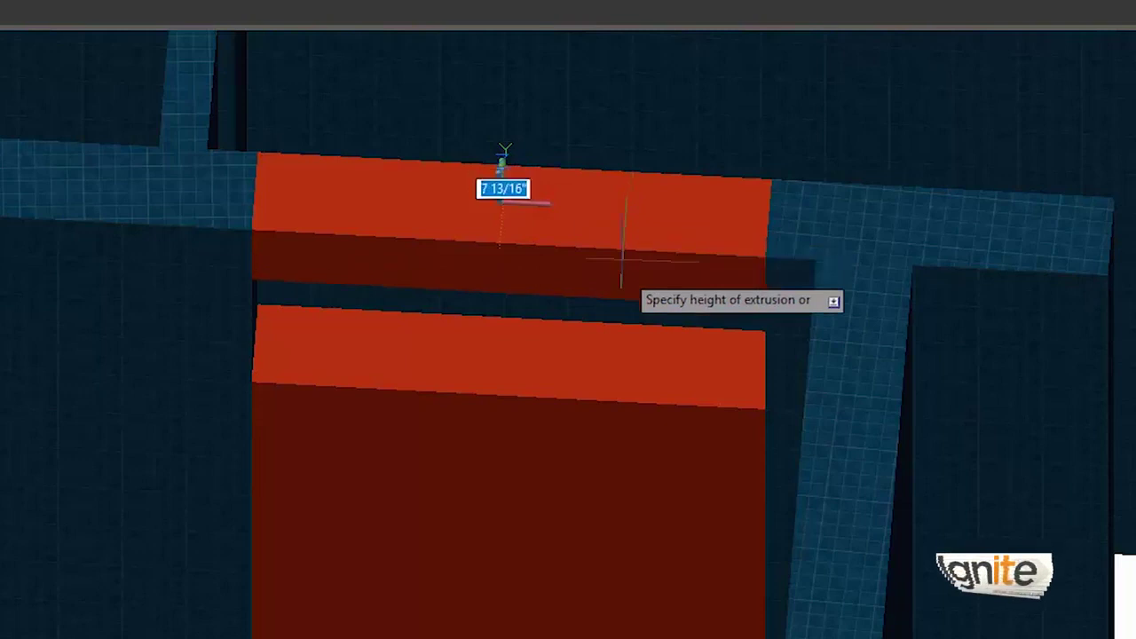
{"action": "left_click", "coordinate": [764, 409]}
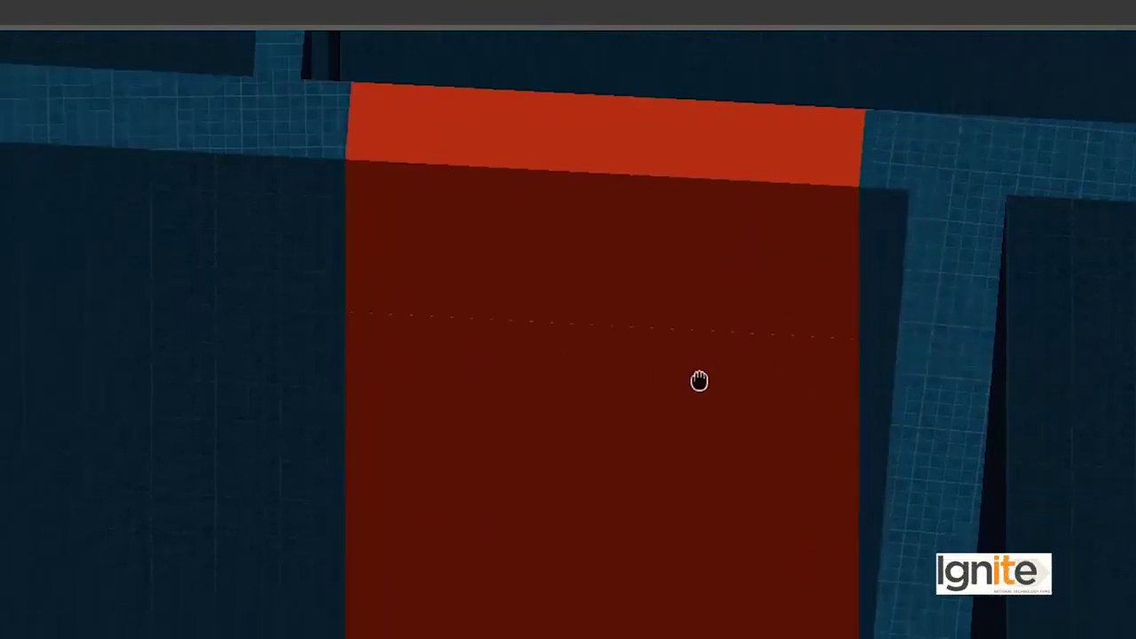
Step: Move the newly extruded box onto the Extrude layer
{"action": "left_click", "coordinate": [559, 273]}
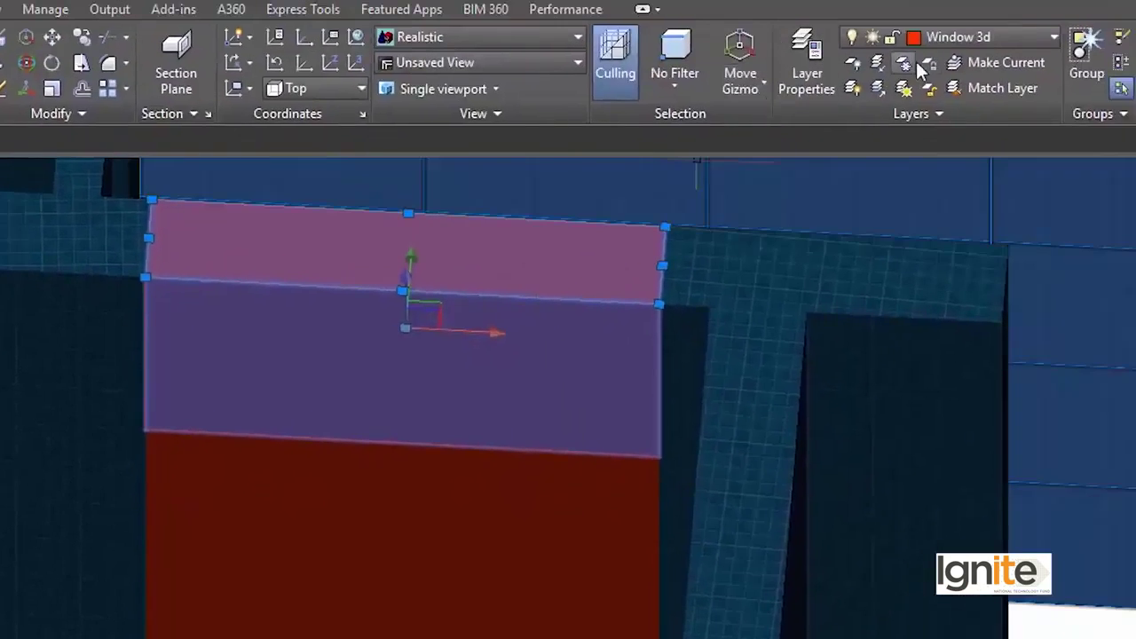
{"action": "left_click", "coordinate": [937, 33]}
{"action": "left_click", "coordinate": [942, 141]}
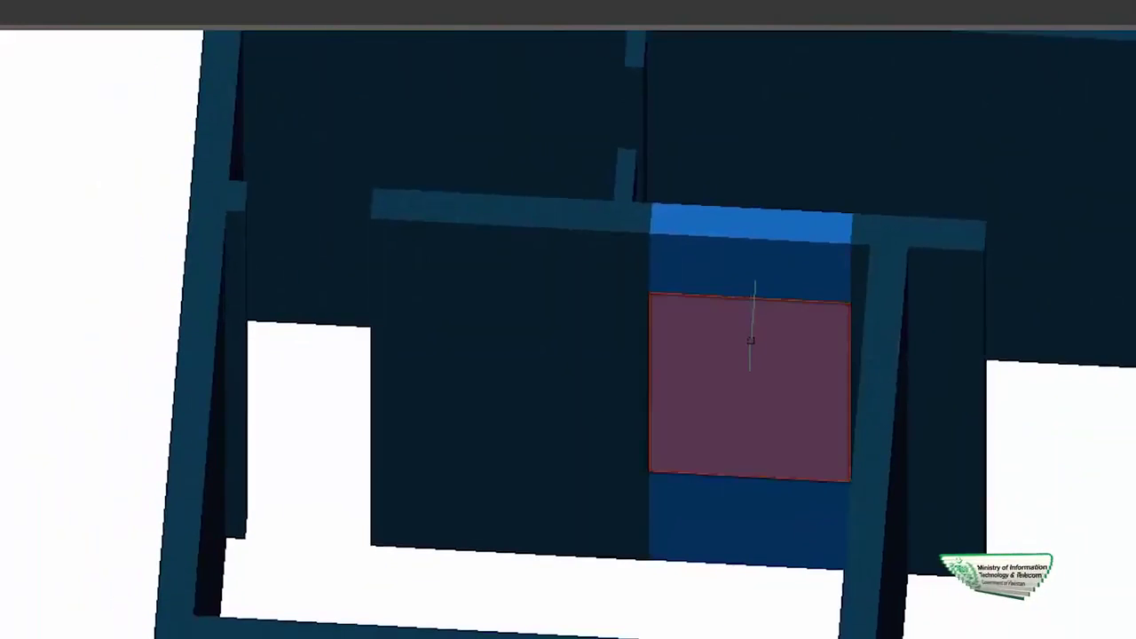
Step: Delete the red window block and orbit to view the opened wall gap
{"action": "left_click", "coordinate": [751, 340]}
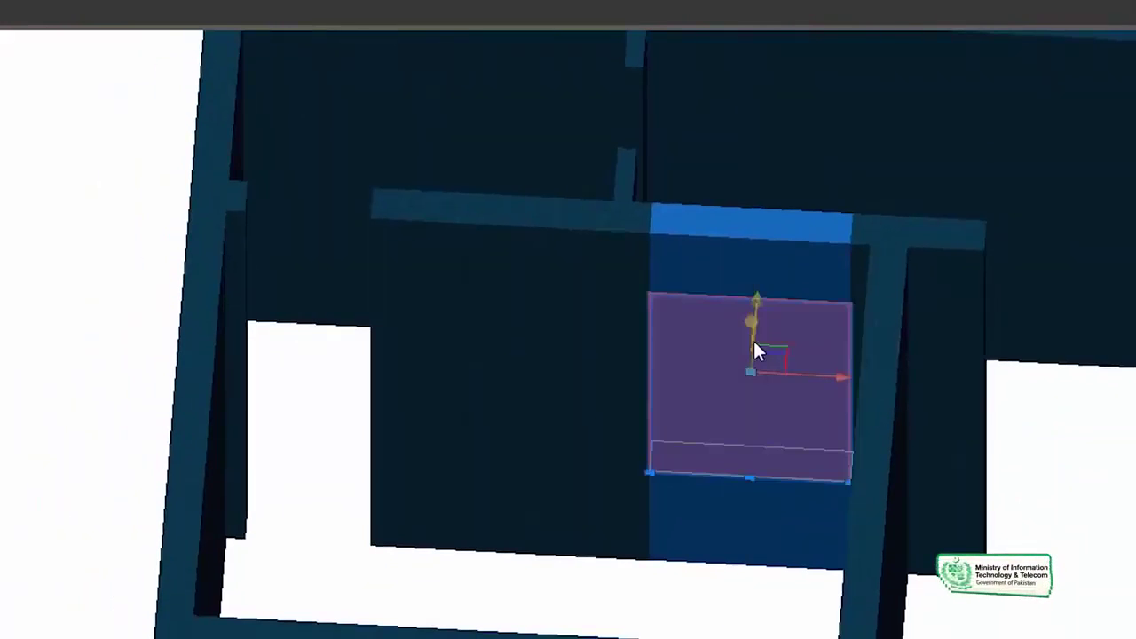
{"action": "key", "text": "Delete"}
{"action": "scroll", "coordinate": [755, 342], "scroll_direction": "down", "scroll_amount": 3}
{"action": "middle_click_drag", "start_coordinate": [755, 342], "coordinate": [936, 358]}
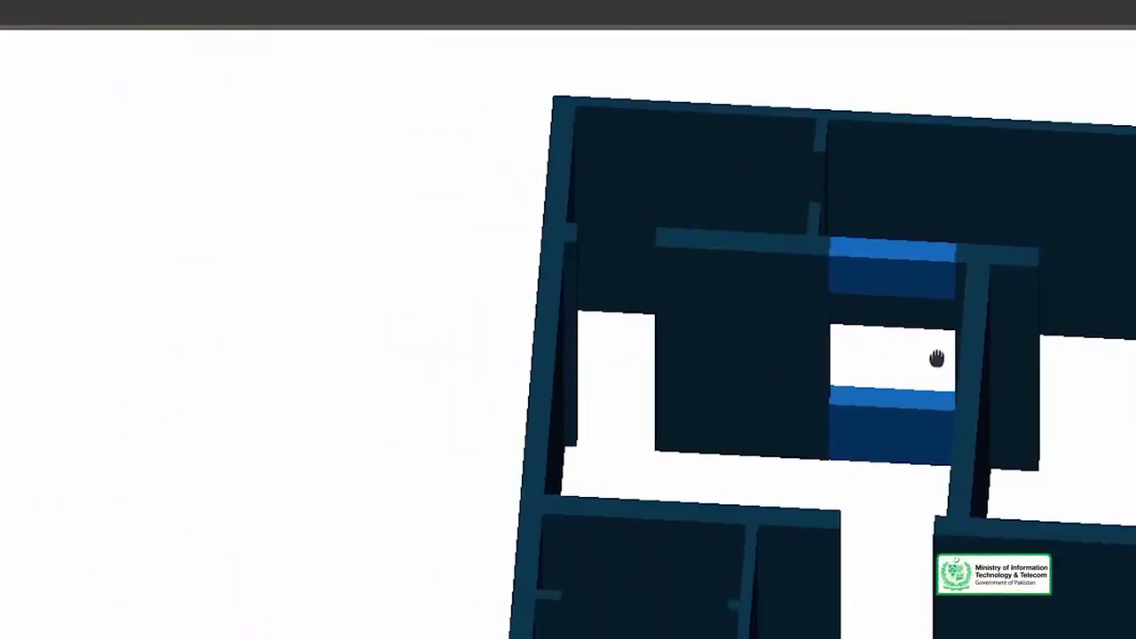
{"action": "middle_click_drag", "start_coordinate": [812, 299], "coordinate": [574, 331], "text": "shift"}
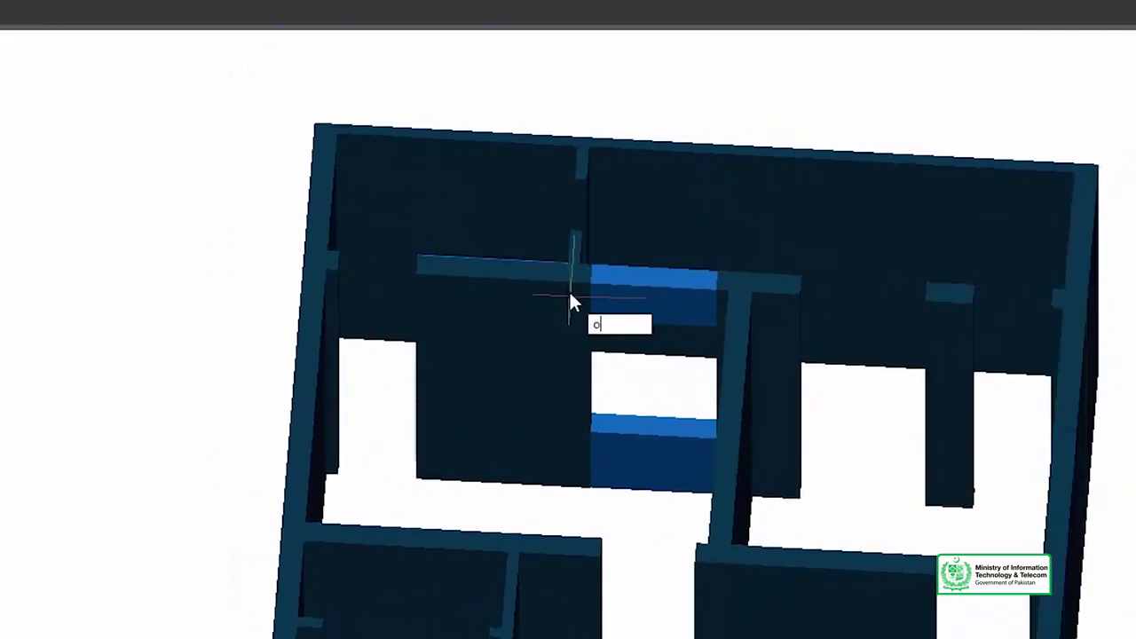
{"action": "type", "text": "rb"}
{"action": "key", "text": "Return"}
{"action": "mouse_move", "coordinate": [616, 355]}
{"action": "left_mouse_down"}
{"action": "mouse_move", "coordinate": [756, 449]}
{"action": "mouse_move", "coordinate": [639, 442]}
{"action": "mouse_move", "coordinate": [646, 535]}
{"action": "mouse_move", "coordinate": [738, 456]}
{"action": "mouse_move", "coordinate": [669, 585]}
{"action": "mouse_move", "coordinate": [329, 568]}
{"action": "mouse_move", "coordinate": [307, 472]}
{"action": "mouse_move", "coordinate": [399, 497]}
{"action": "mouse_move", "coordinate": [462, 536]}
{"action": "mouse_move", "coordinate": [670, 445]}
{"action": "left_mouse_up"}
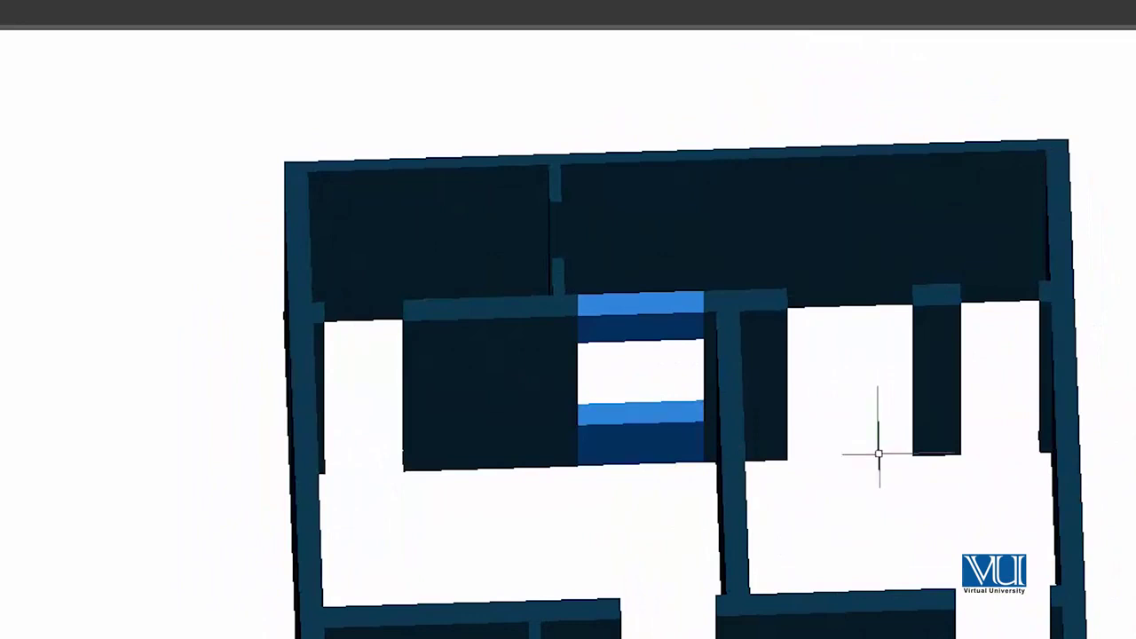
{"action": "scroll", "coordinate": [680, 337], "scroll_direction": "up", "scroll_amount": 3}
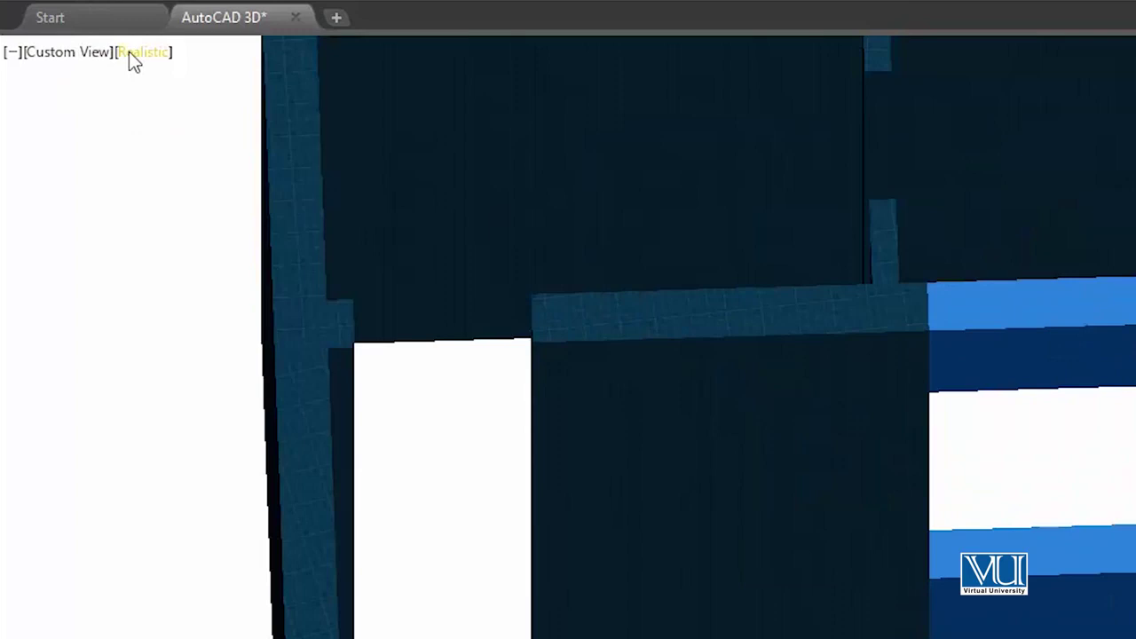
Step: Switch the viewport to the Wireframe visual style and Top view
{"action": "left_click", "coordinate": [96, 86]}
{"action": "left_click", "coordinate": [190, 321]}
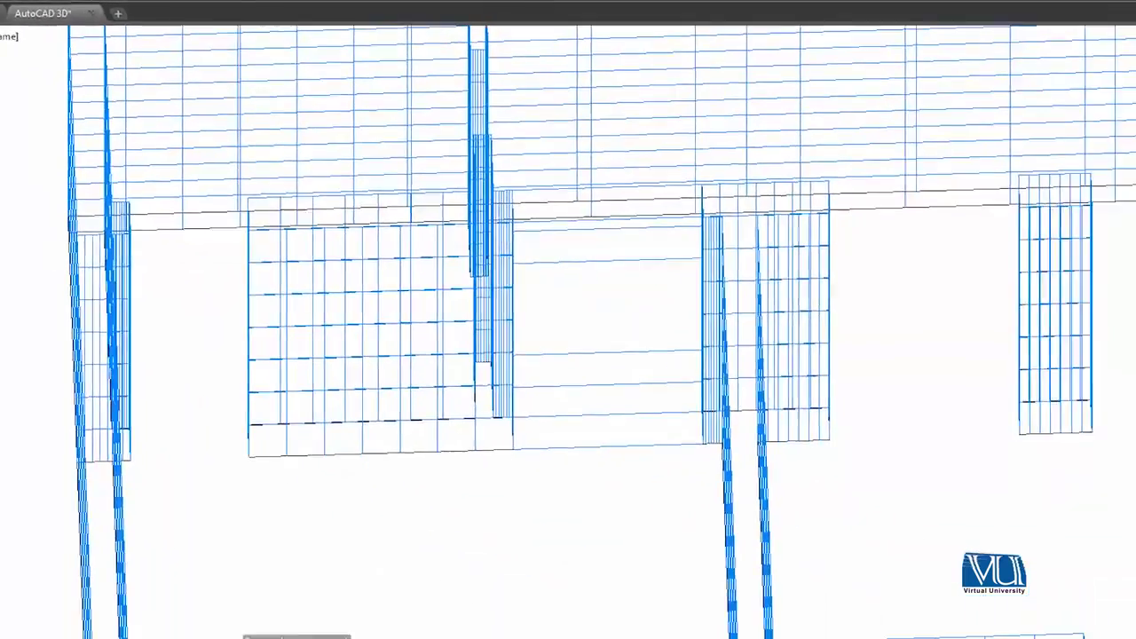
{"action": "left_click", "coordinate": [25, 70]}
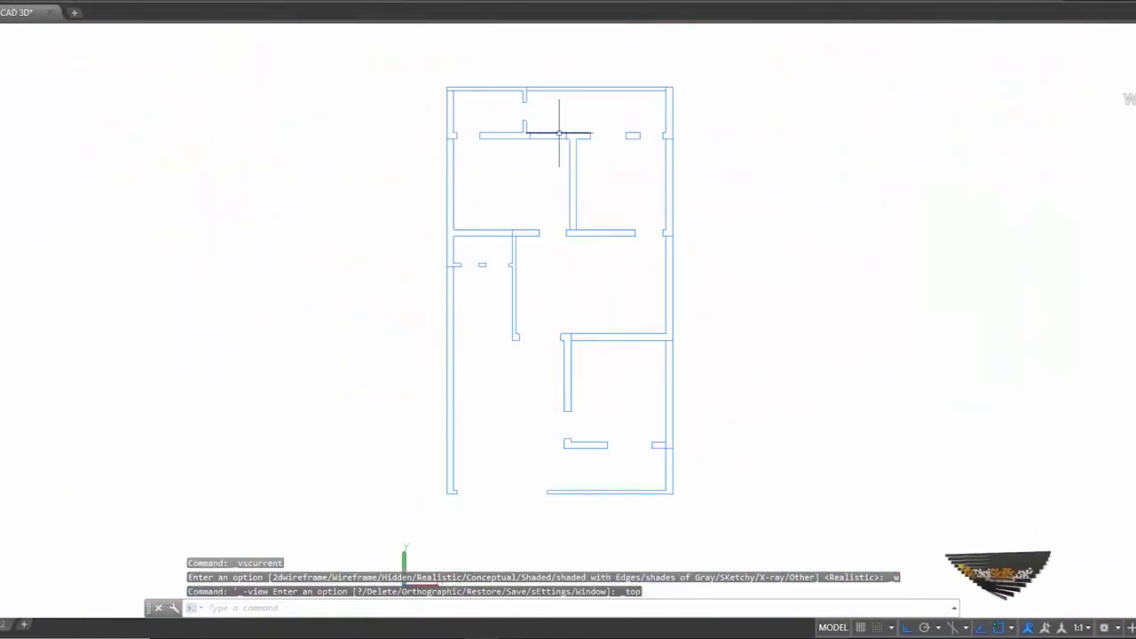
{"action": "scroll", "coordinate": [604, 196], "scroll_direction": "up", "scroll_amount": 2}
{"action": "key", "text": "Escape"}
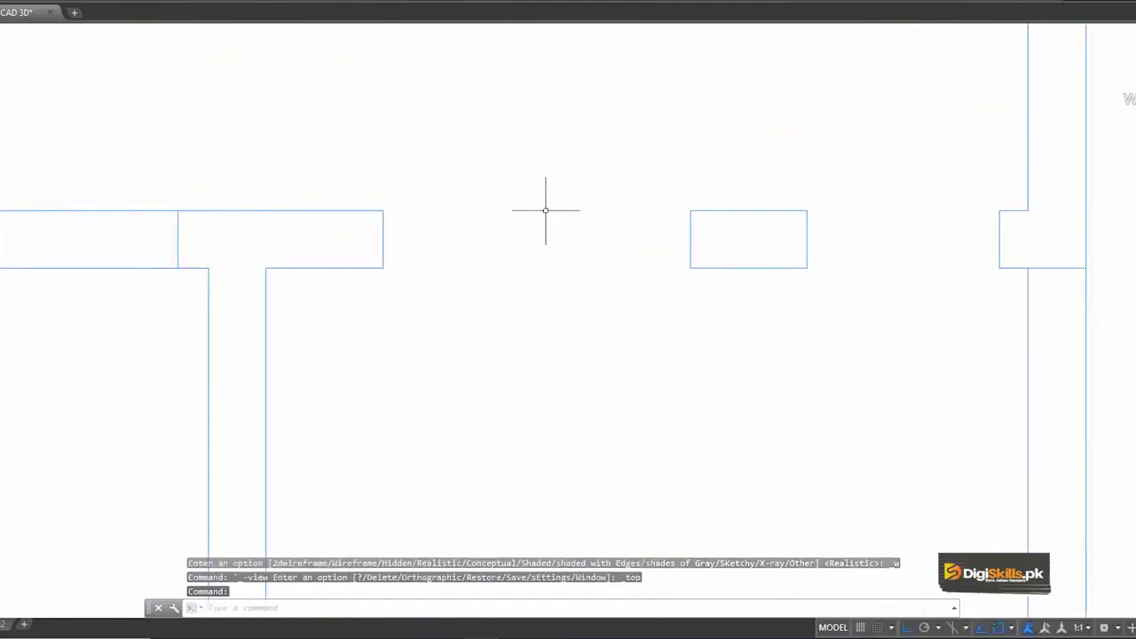
Step: Draw a rectangle spanning the wall gap across the wall thickness
{"action": "type", "text": "re"}
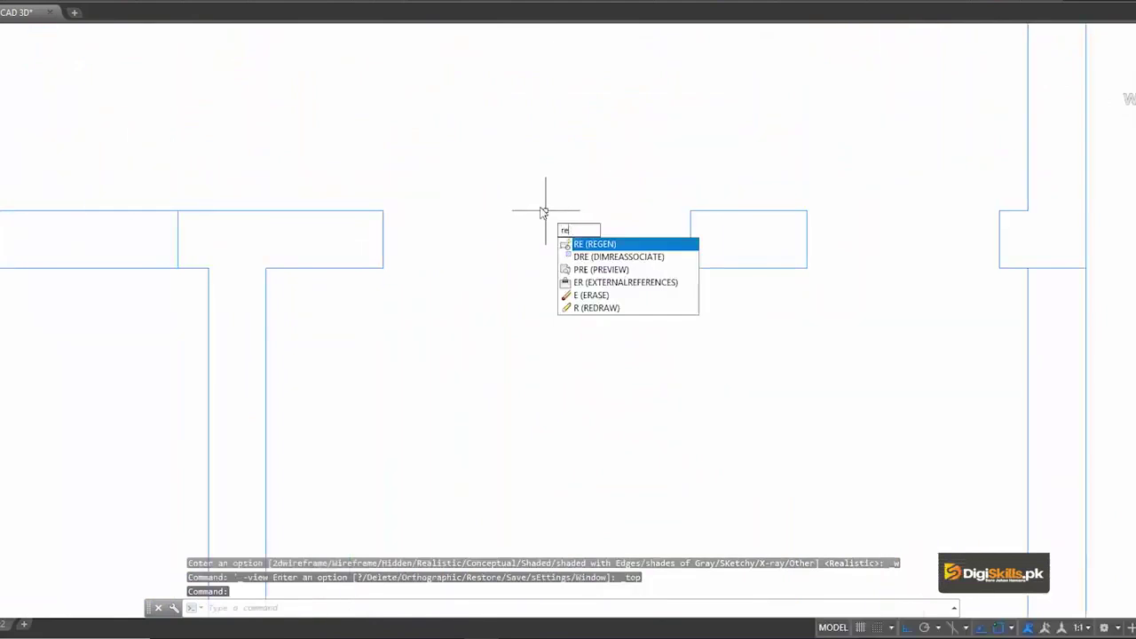
{"action": "type", "text": "c"}
{"action": "key", "text": "Return"}
{"action": "left_click", "coordinate": [382, 210]}
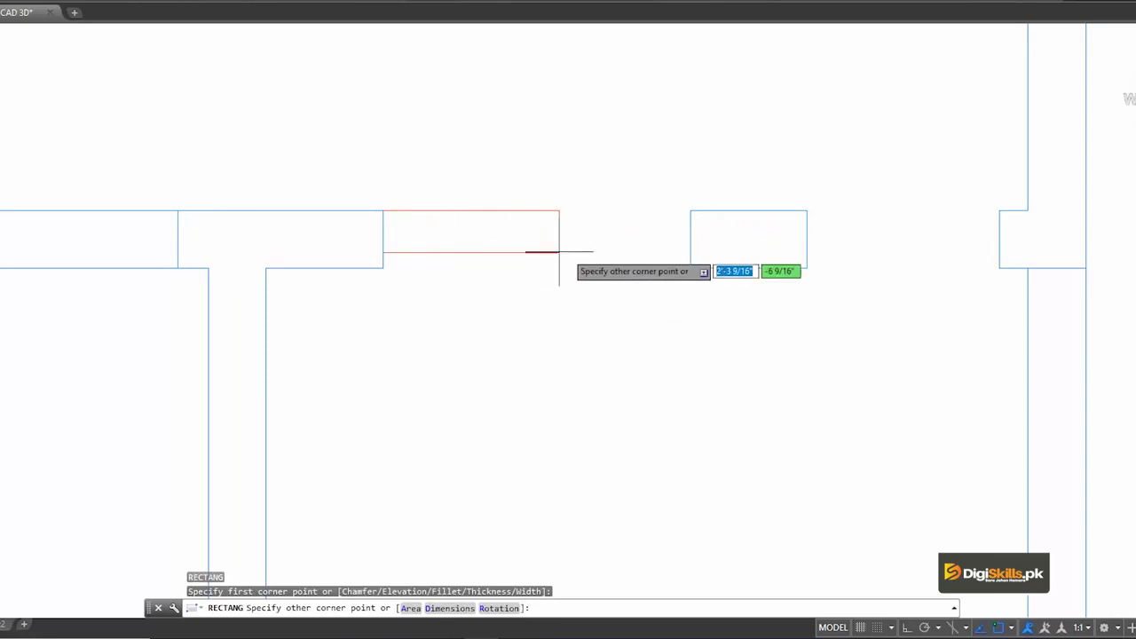
{"action": "left_click", "coordinate": [691, 267]}
Step: Copy the new rectangle to just above itself, then reselect the original in the wall
{"action": "left_click", "coordinate": [639, 157]}
{"action": "left_click", "coordinate": [541, 374]}
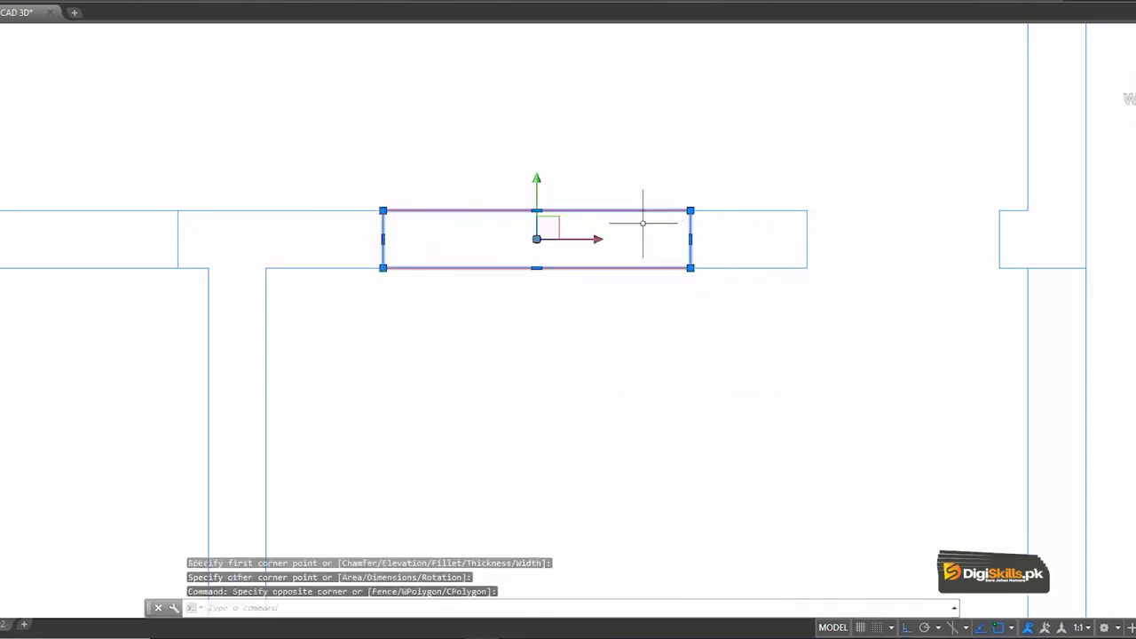
{"action": "type", "text": "co"}
{"action": "key", "text": "Return"}
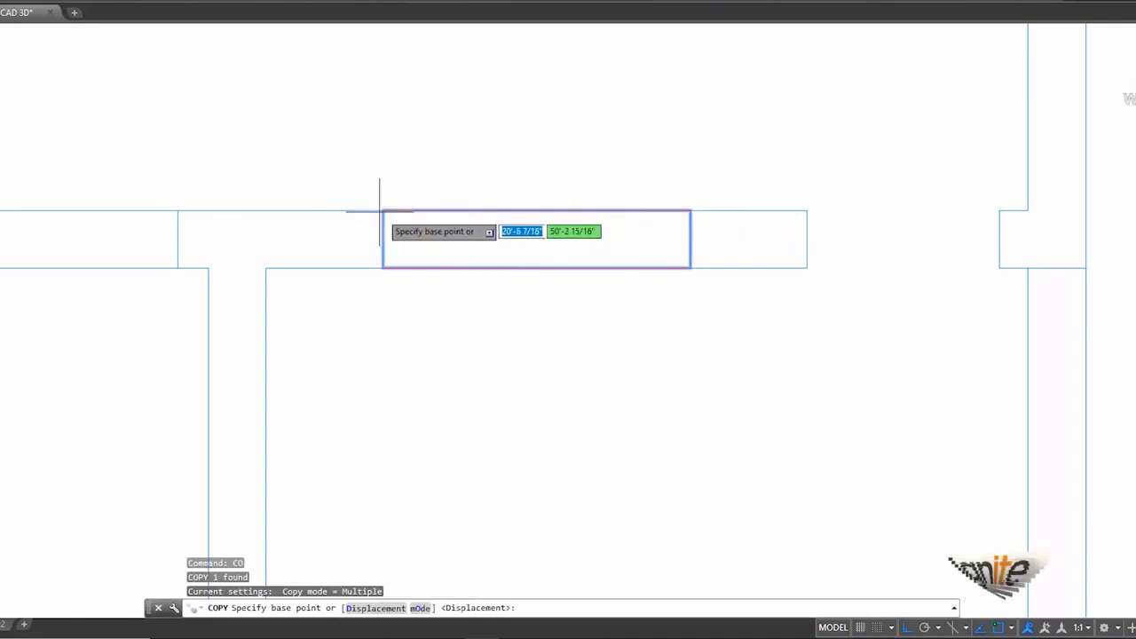
{"action": "left_click", "coordinate": [381, 211]}
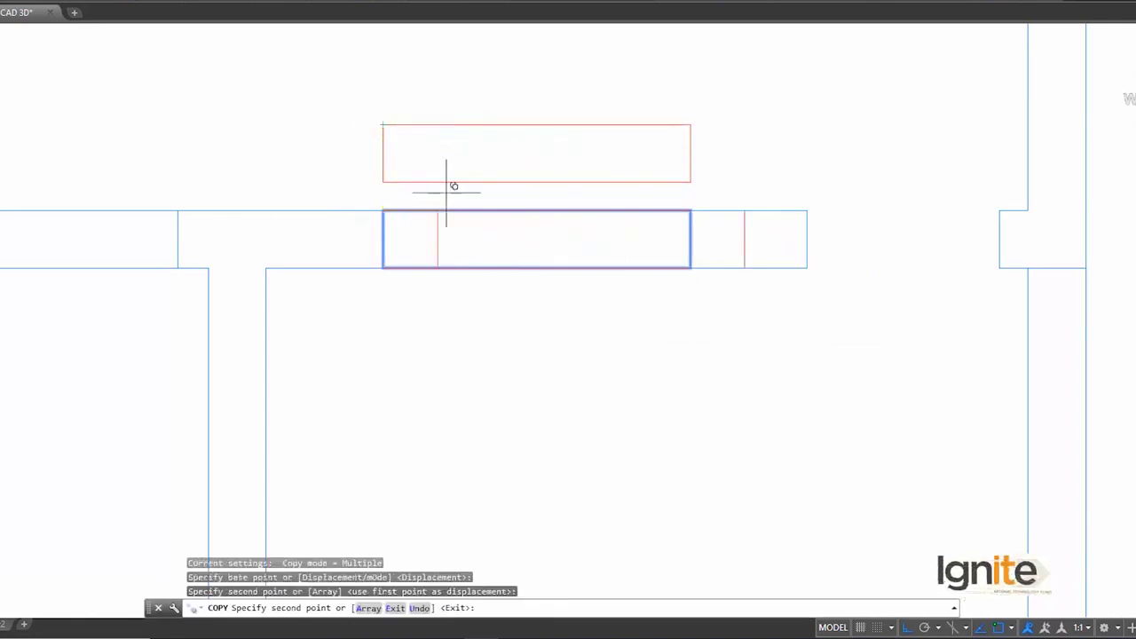
{"action": "key", "text": "Escape"}
{"action": "left_click", "coordinate": [467, 211]}
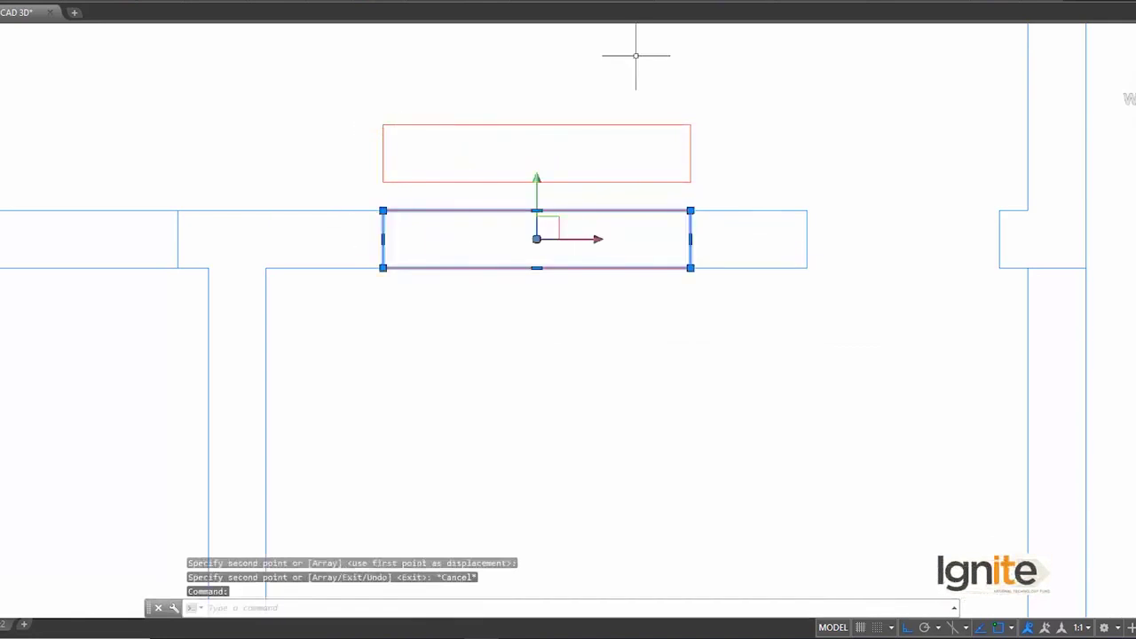
{"action": "left_click", "coordinate": [923, 23]}
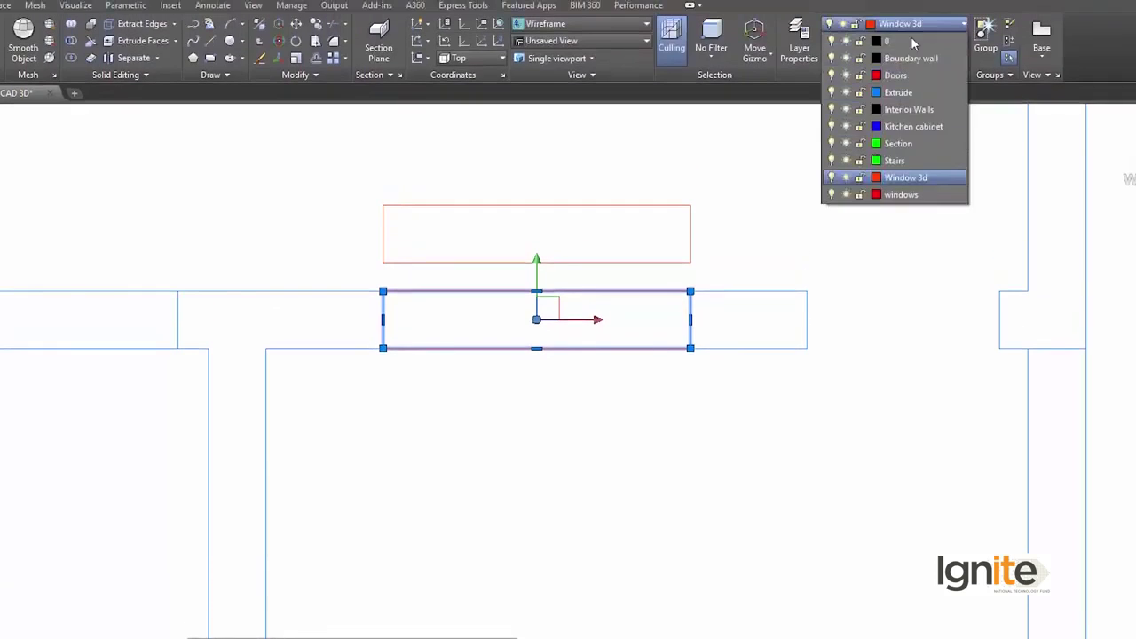
Step: Put the wall rectangle on the Extrude layer and extrude the upper rectangle
{"action": "left_click", "coordinate": [902, 94]}
{"action": "key", "text": "Escape"}
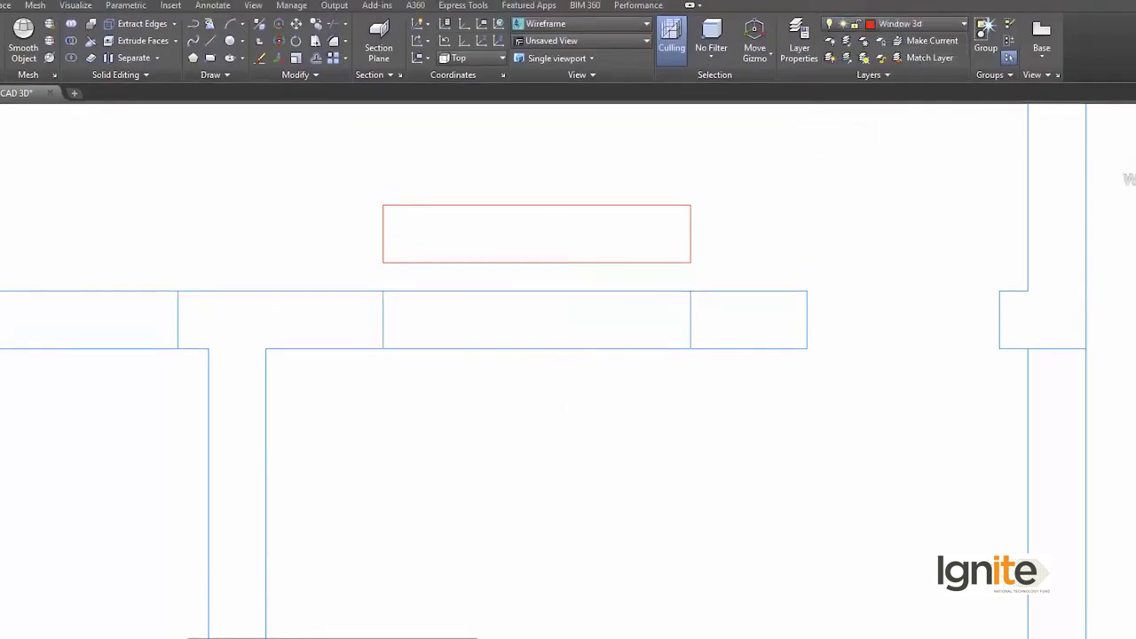
{"action": "left_click", "coordinate": [545, 262]}
{"action": "type", "text": "ext"}
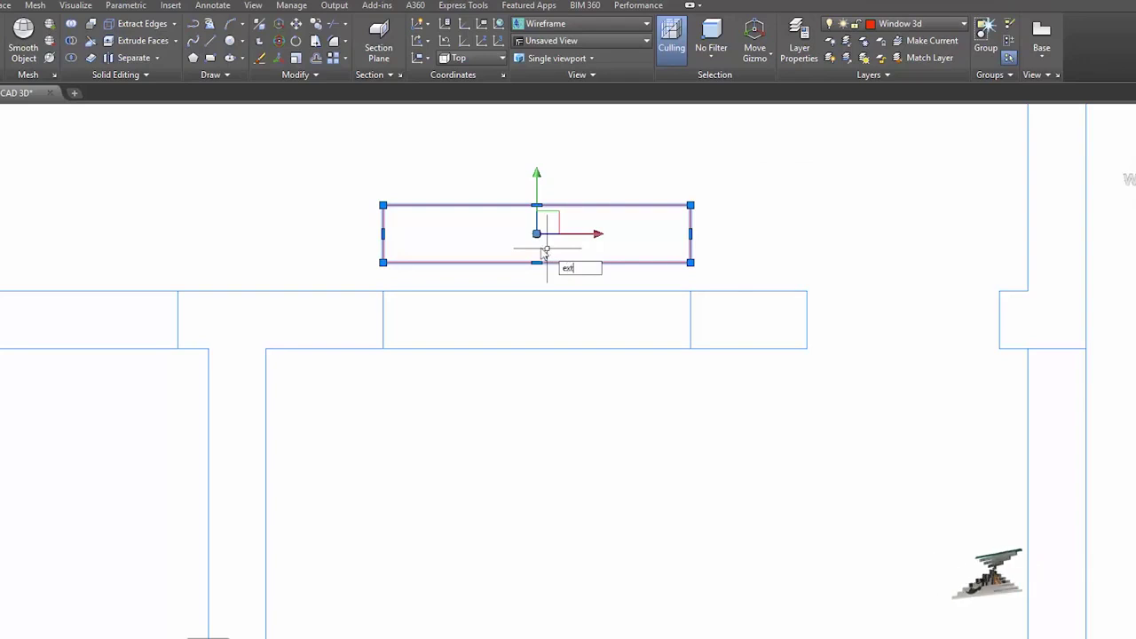
{"action": "key", "text": "Return"}
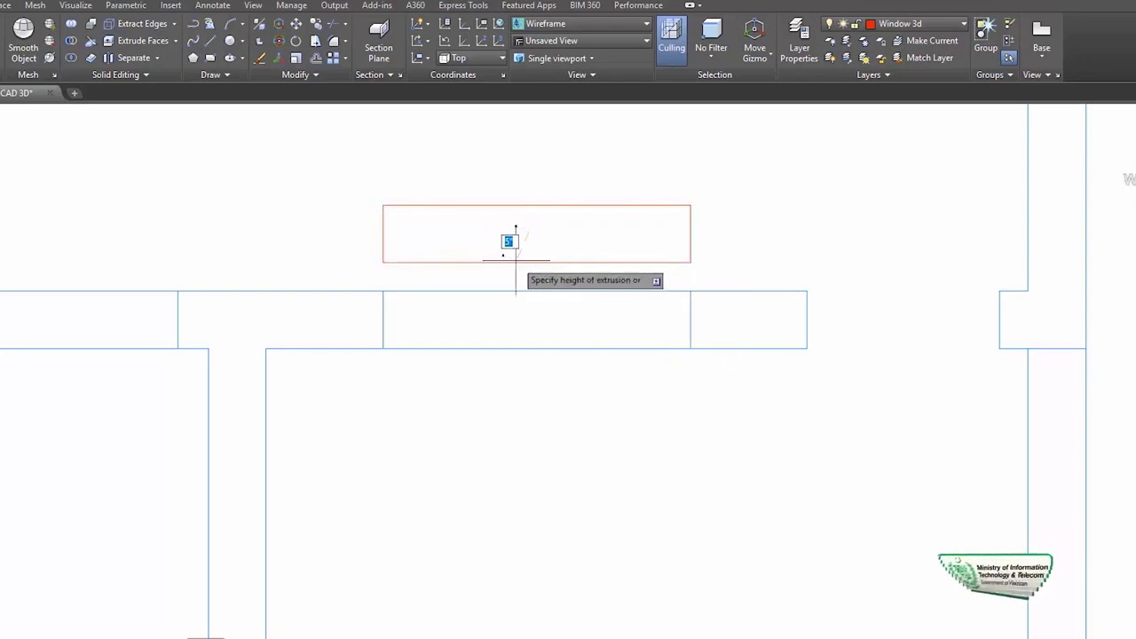
{"action": "key", "text": "Return"}
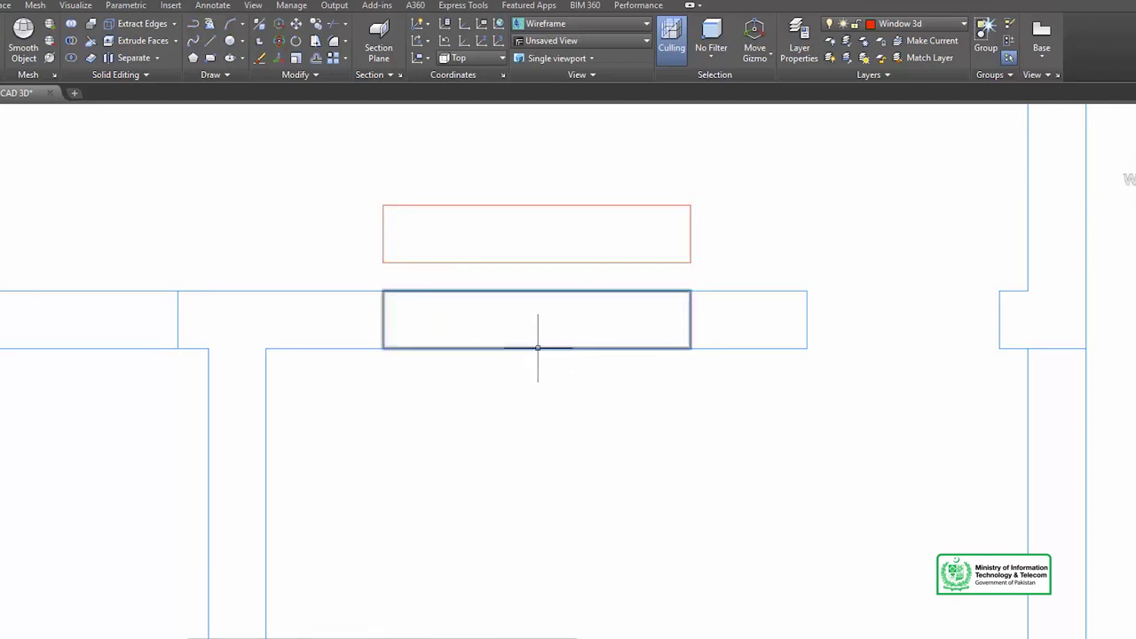
Step: Extrude the rectangle inside the wall gap as well
{"action": "type", "text": "e"}
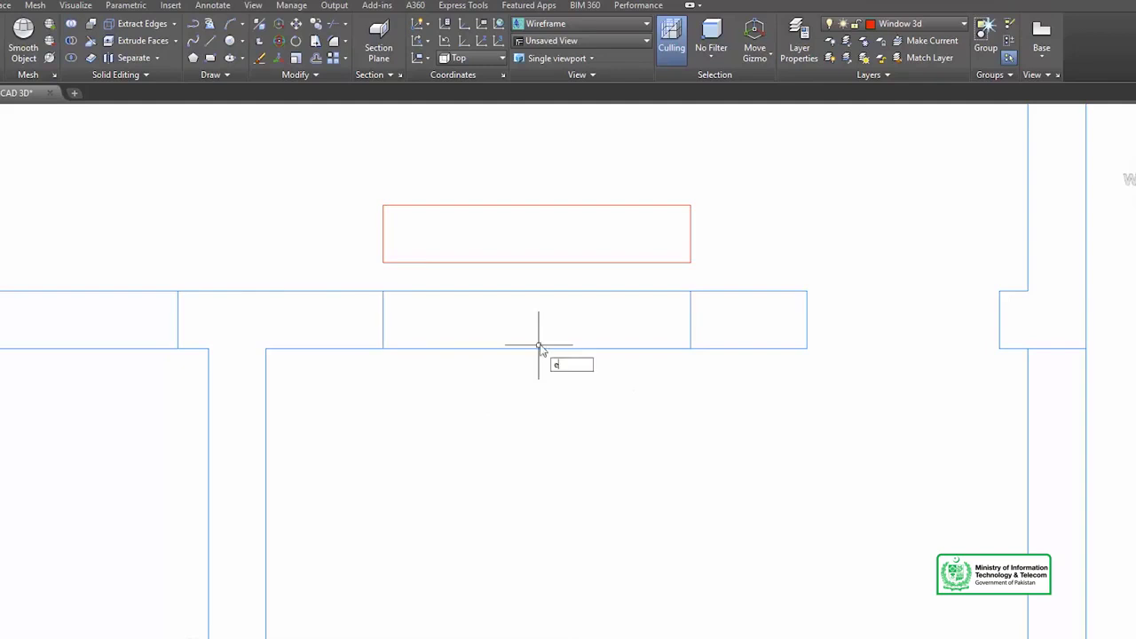
{"action": "key", "text": "Return"}
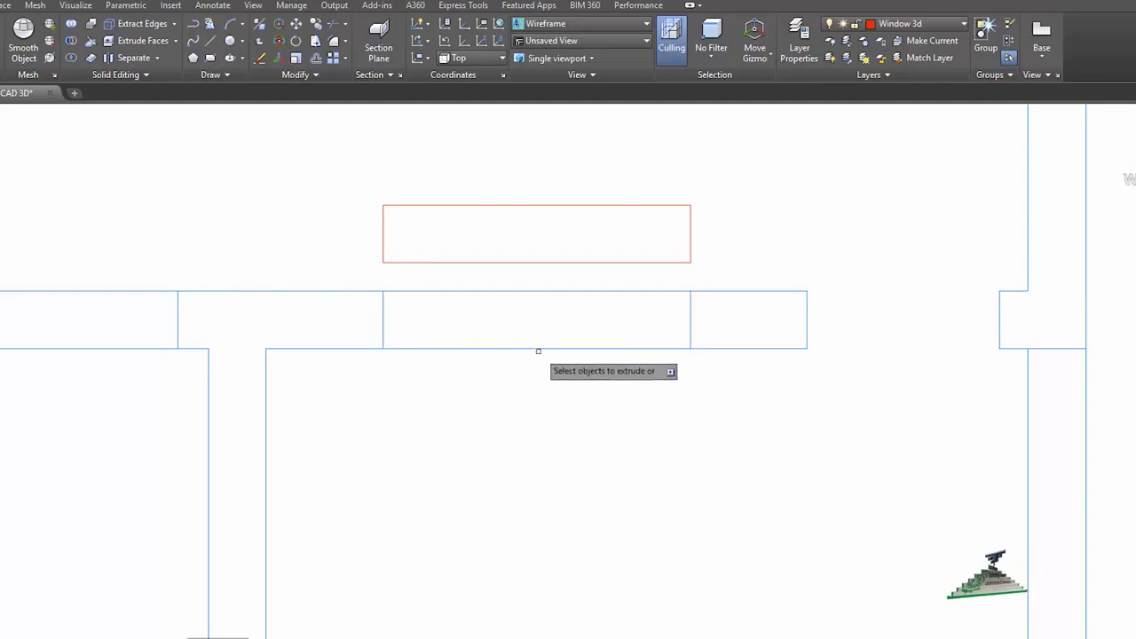
{"action": "left_click", "coordinate": [538, 348]}
{"action": "key", "text": "Return"}
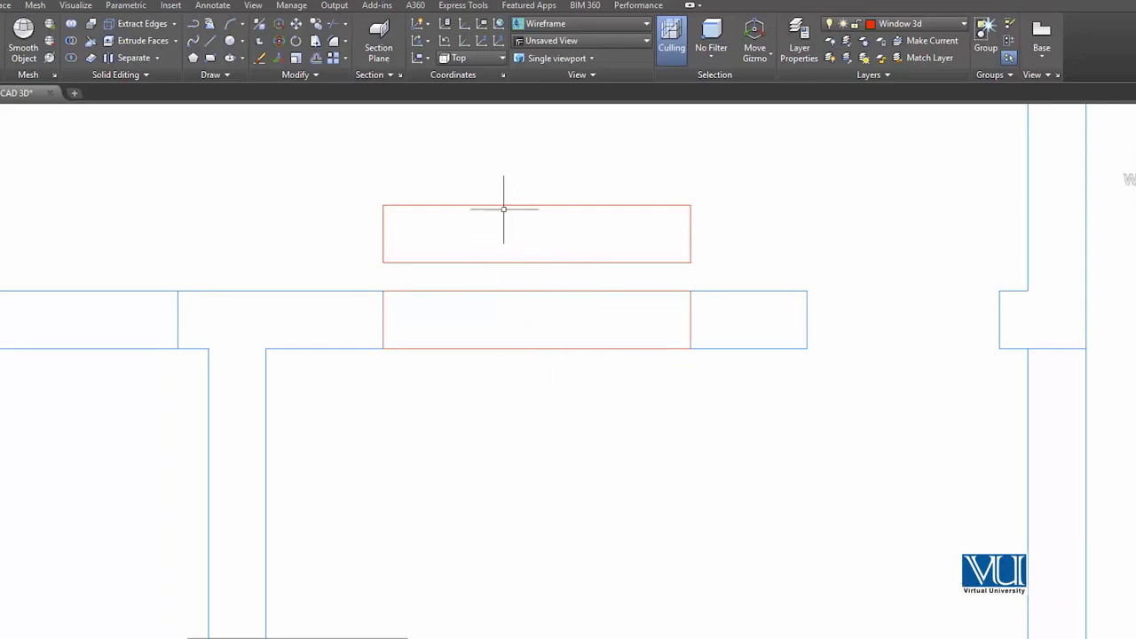
Step: Assign the solid in the wall gap to the Extrude layer
{"action": "middle_click_drag", "start_coordinate": [503, 209], "coordinate": [487, 325]}
{"action": "left_click", "coordinate": [492, 308]}
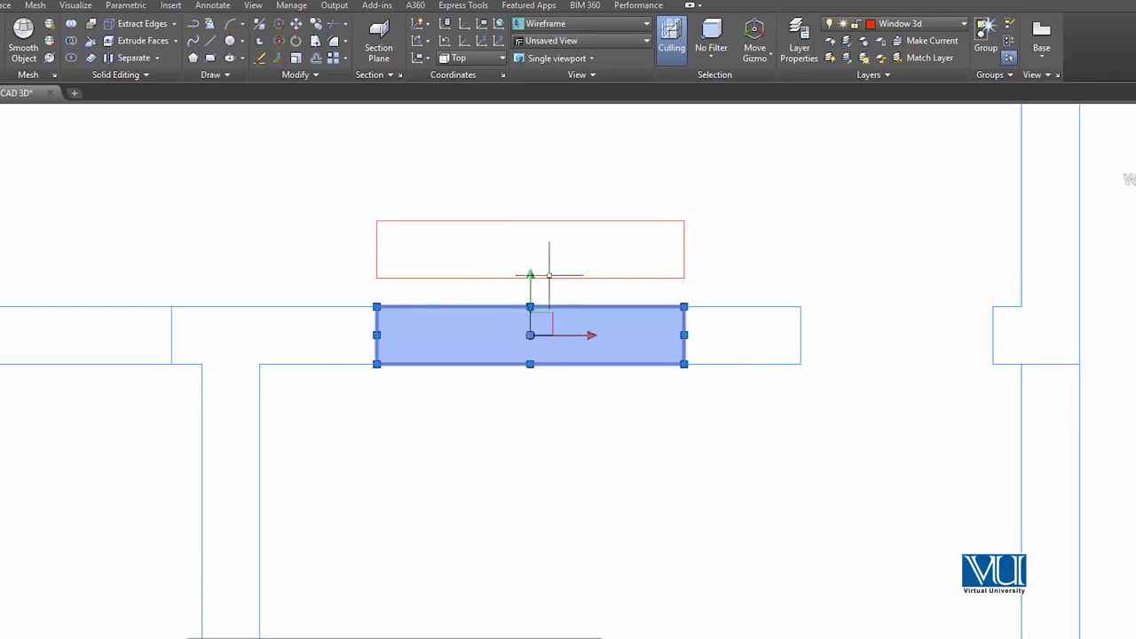
{"action": "left_click", "coordinate": [896, 24]}
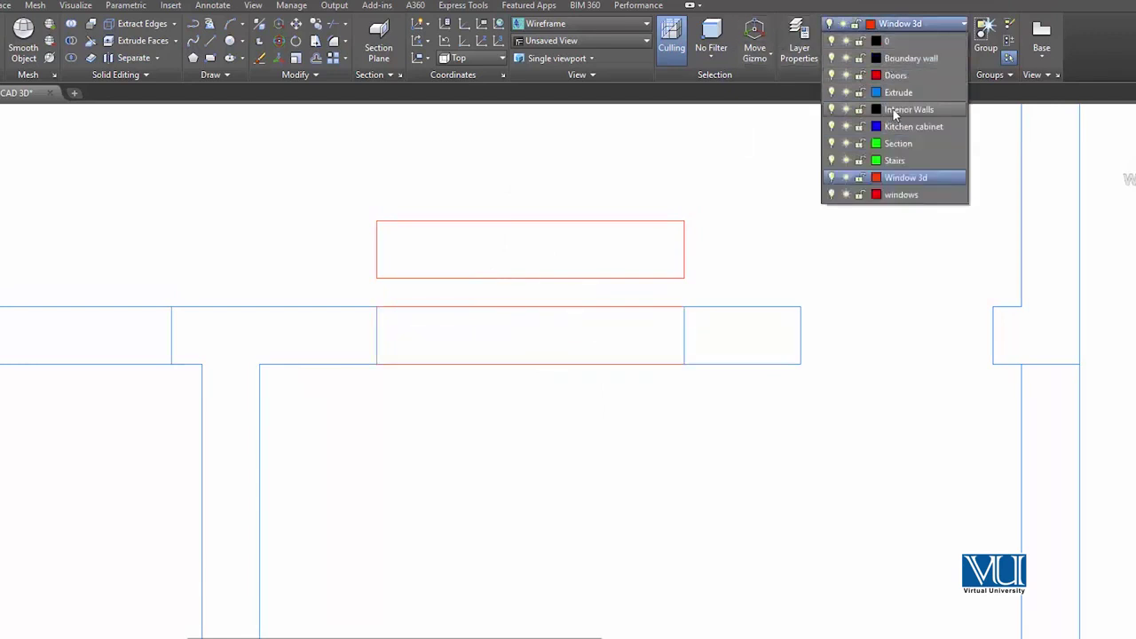
{"action": "left_click", "coordinate": [897, 92]}
{"action": "left_click", "coordinate": [526, 443]}
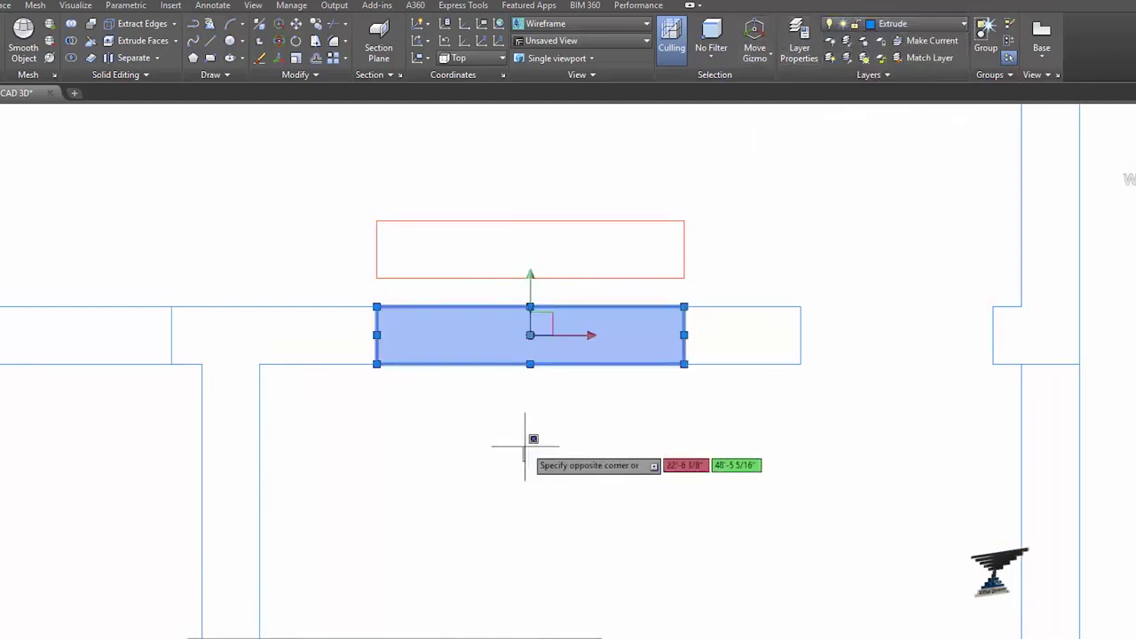
{"action": "key", "text": "Escape"}
{"action": "key", "text": "Escape"}
Step: Copy the red window rectangle from its left edge down into the wall band
{"action": "left_click", "coordinate": [488, 228]}
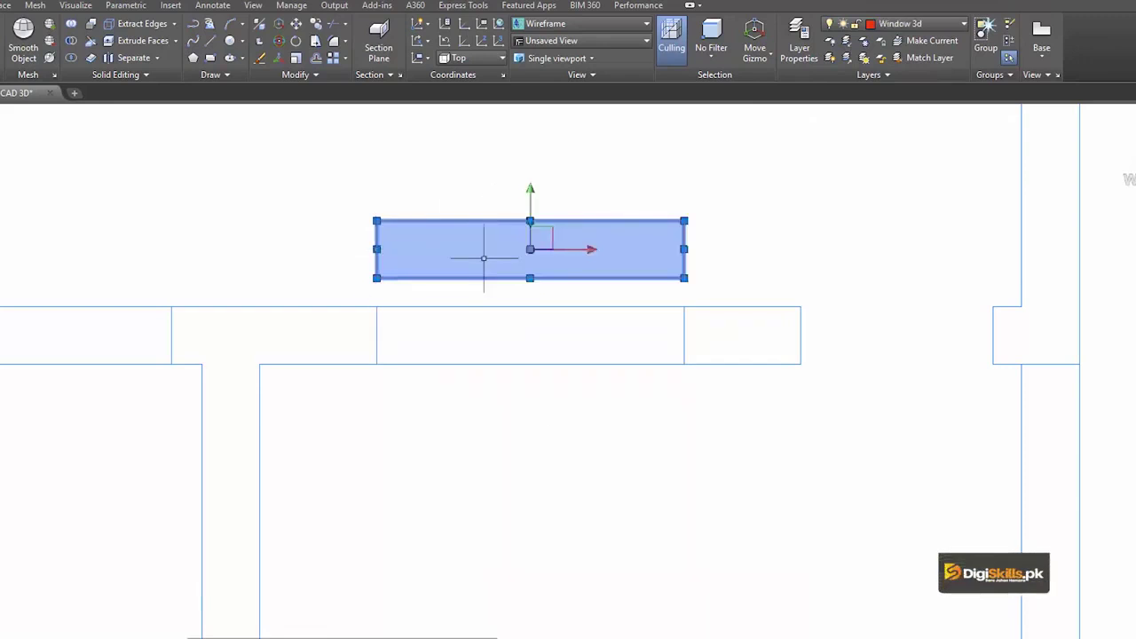
{"action": "type", "text": "co"}
{"action": "key", "text": "Return"}
{"action": "left_click", "coordinate": [376, 249]}
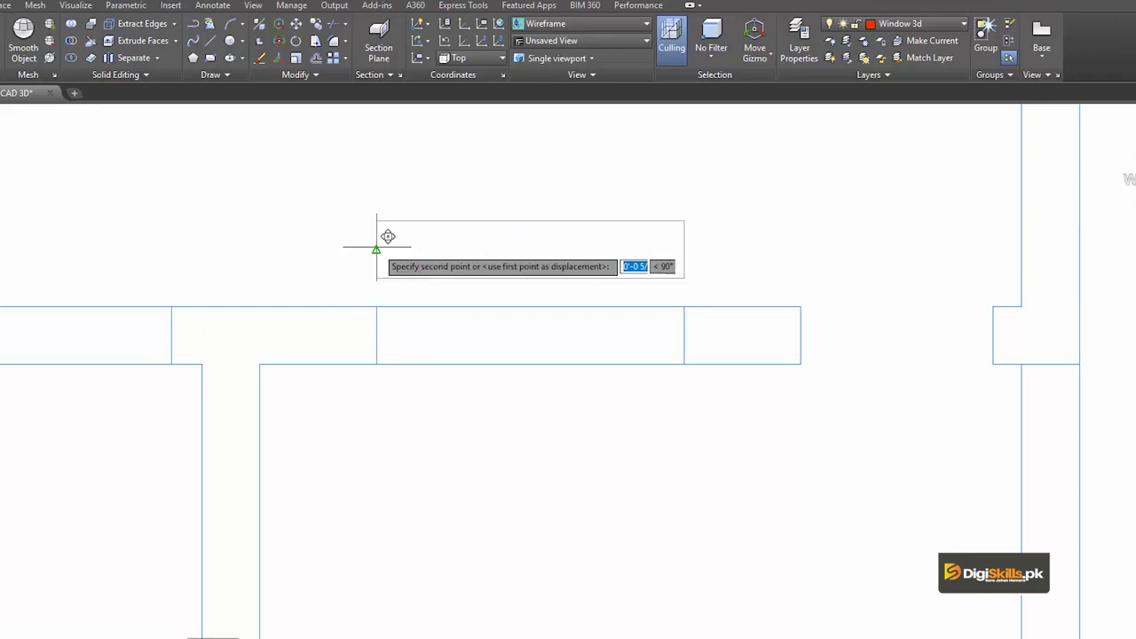
{"action": "left_click", "coordinate": [377, 336]}
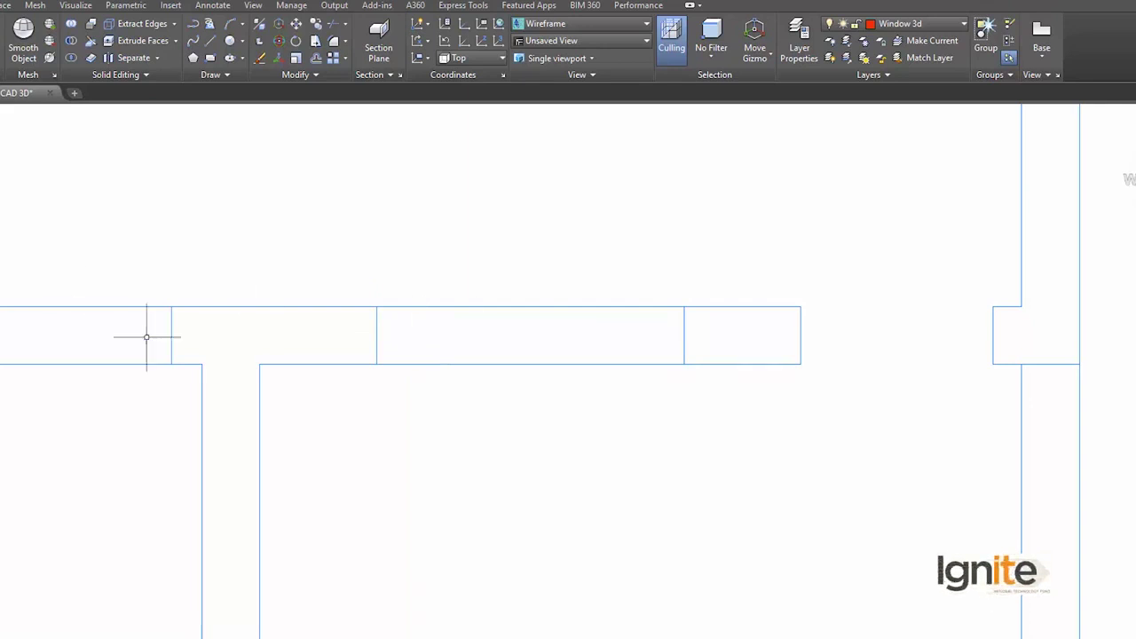
{"action": "scroll", "coordinate": [533, 293], "scroll_direction": "down", "scroll_amount": 2}
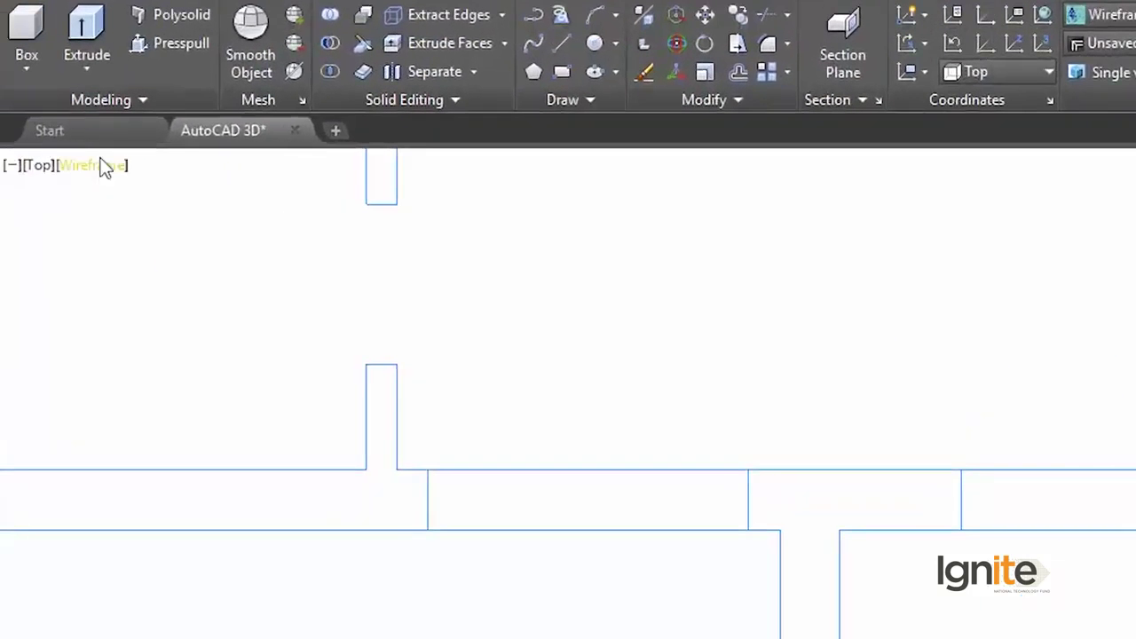
Step: Switch to the Realistic visual style and orbit the model into a tilted view
{"action": "left_click", "coordinate": [104, 167]}
{"action": "left_click", "coordinate": [173, 304]}
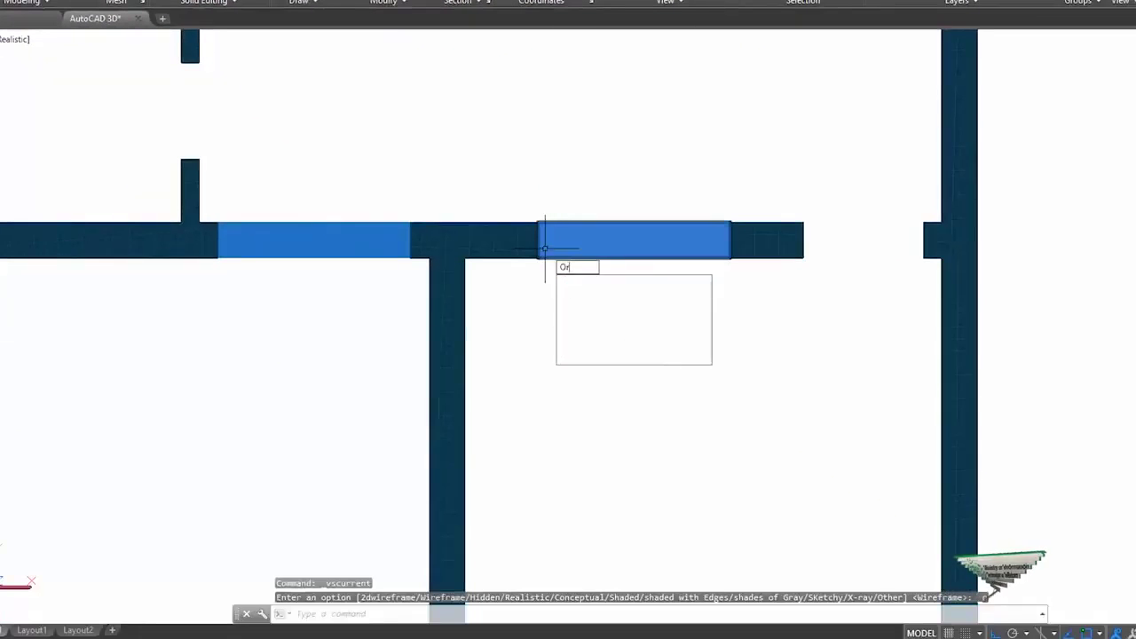
{"action": "key", "text": "Return"}
{"action": "mouse_move", "coordinate": [545, 250]}
{"action": "left_mouse_down"}
{"action": "mouse_move", "coordinate": [670, 191]}
{"action": "mouse_move", "coordinate": [659, 152]}
{"action": "mouse_move", "coordinate": [669, 144]}
{"action": "mouse_move", "coordinate": [641, 227]}
{"action": "mouse_move", "coordinate": [654, 175]}
{"action": "mouse_move", "coordinate": [693, 240]}
{"action": "left_mouse_up"}
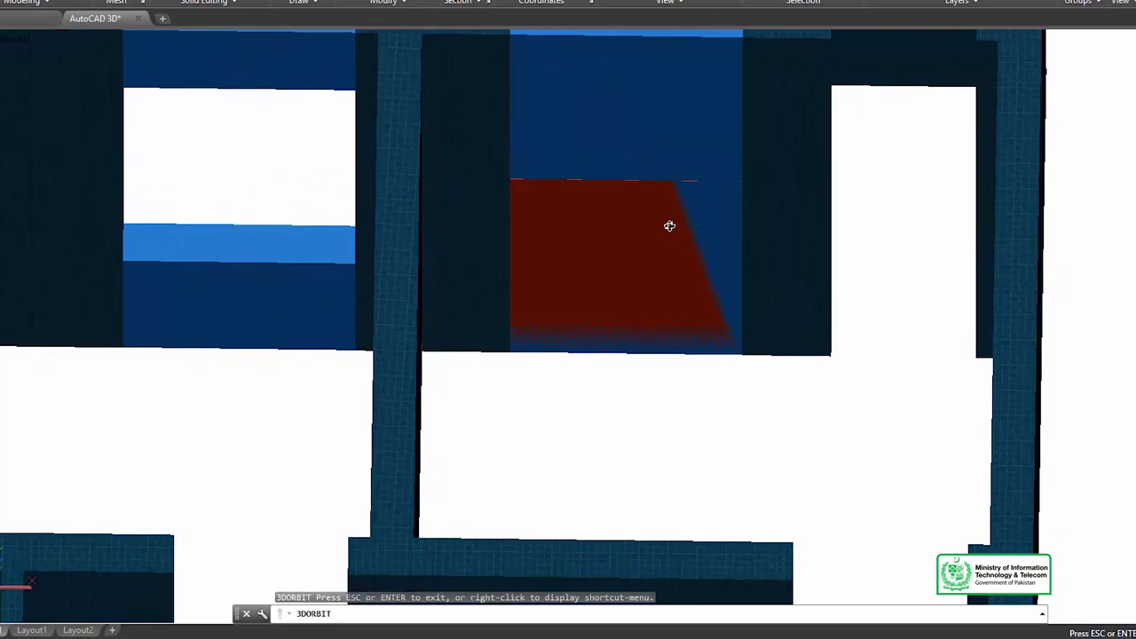
{"action": "key", "text": "Escape"}
Step: Select the blue wall panel at several spots to inspect the window solid inside
{"action": "left_click", "coordinate": [628, 220]}
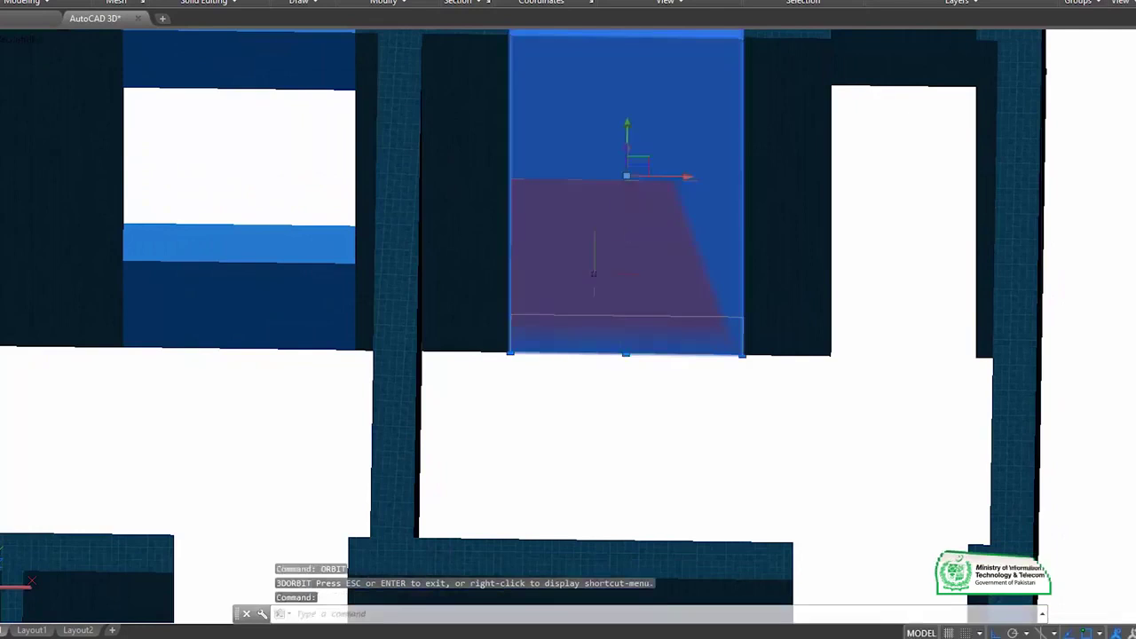
{"action": "key", "text": "Escape"}
{"action": "left_click", "coordinate": [609, 173]}
{"action": "middle_click_drag", "start_coordinate": [602, 216], "coordinate": [610, 268]}
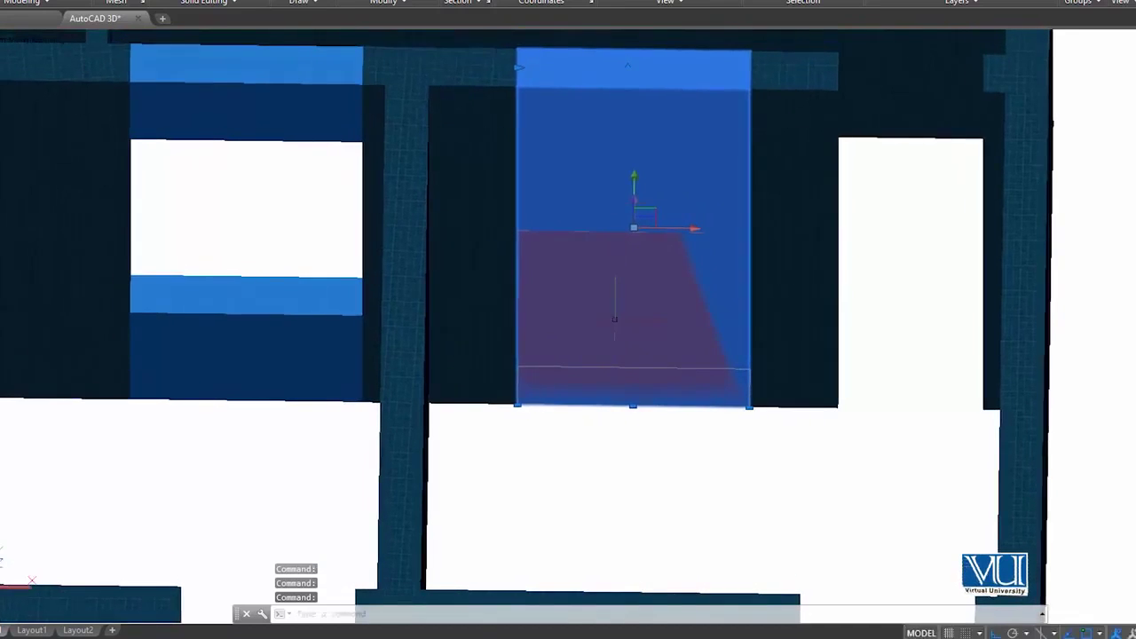
{"action": "key", "text": "Escape"}
{"action": "left_click", "coordinate": [633, 232]}
{"action": "key", "text": "Escape"}
{"action": "left_click", "coordinate": [609, 271]}
{"action": "scroll", "coordinate": [609, 279], "scroll_direction": "up", "scroll_amount": 3}
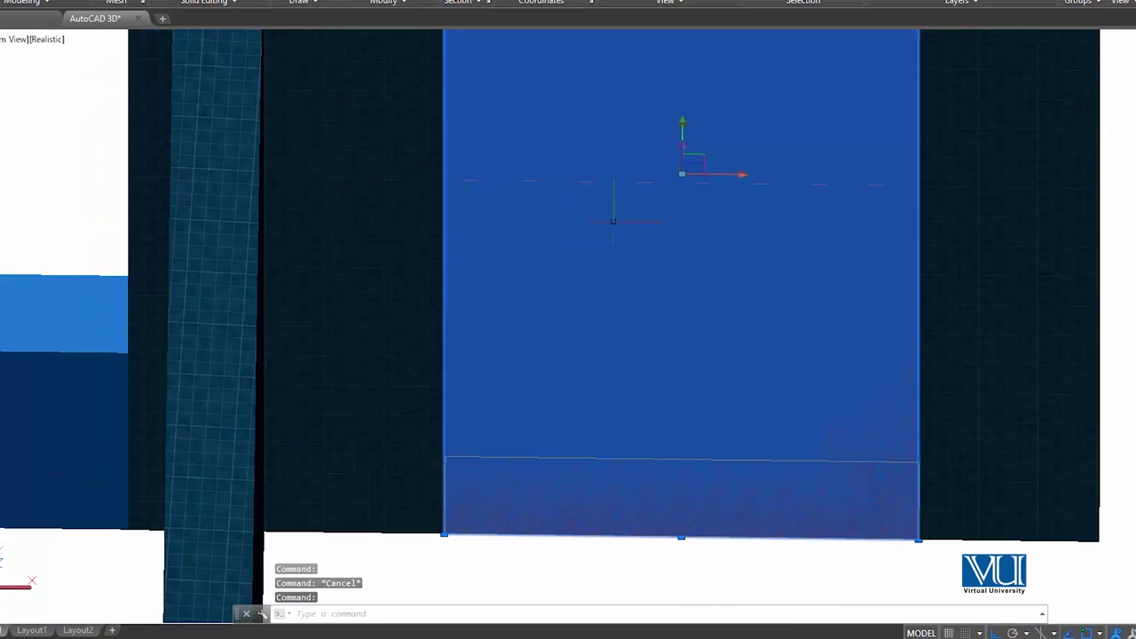
{"action": "scroll", "coordinate": [612, 221], "scroll_direction": "down", "scroll_amount": 5}
{"action": "scroll", "coordinate": [615, 258], "scroll_direction": "up", "scroll_amount": 2}
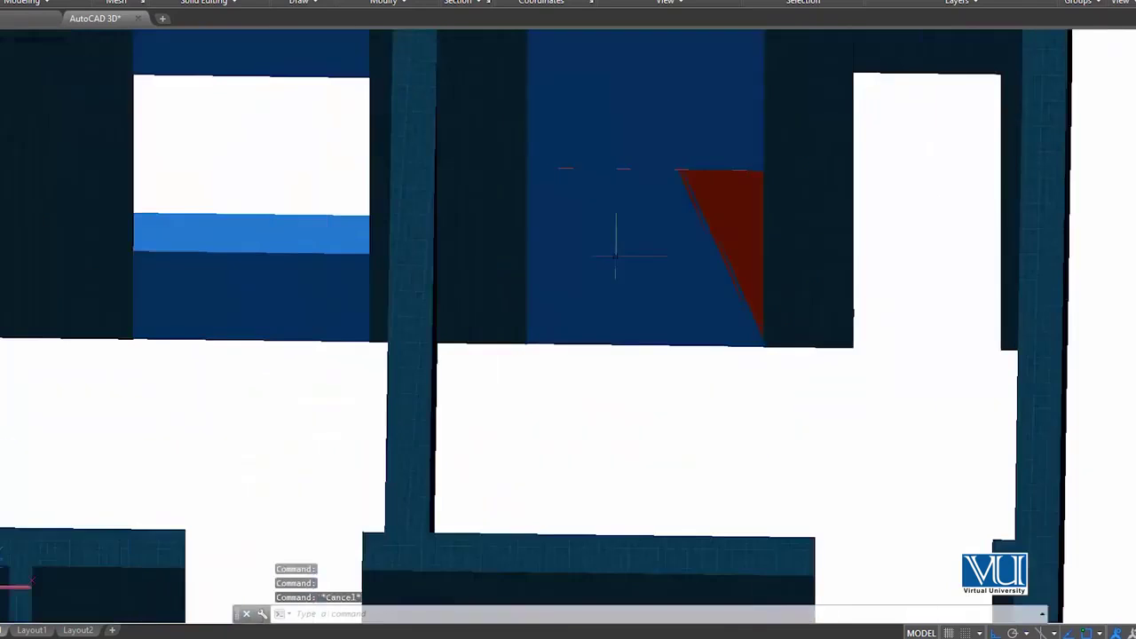
{"action": "left_click", "coordinate": [711, 329]}
{"action": "left_click", "coordinate": [718, 380]}
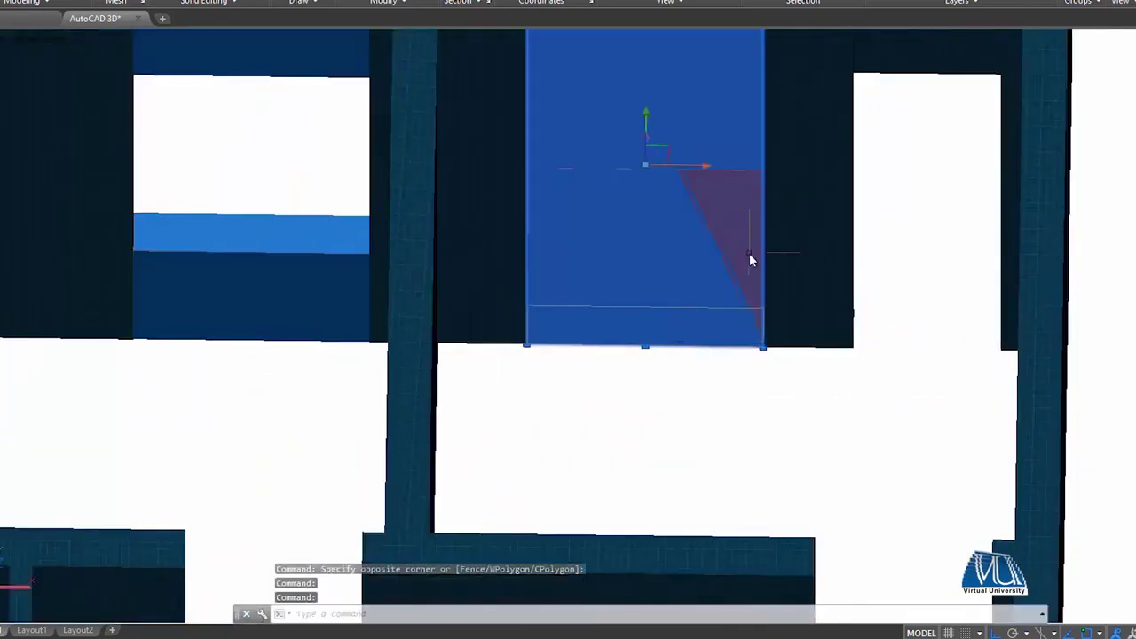
{"action": "key", "text": "Escape"}
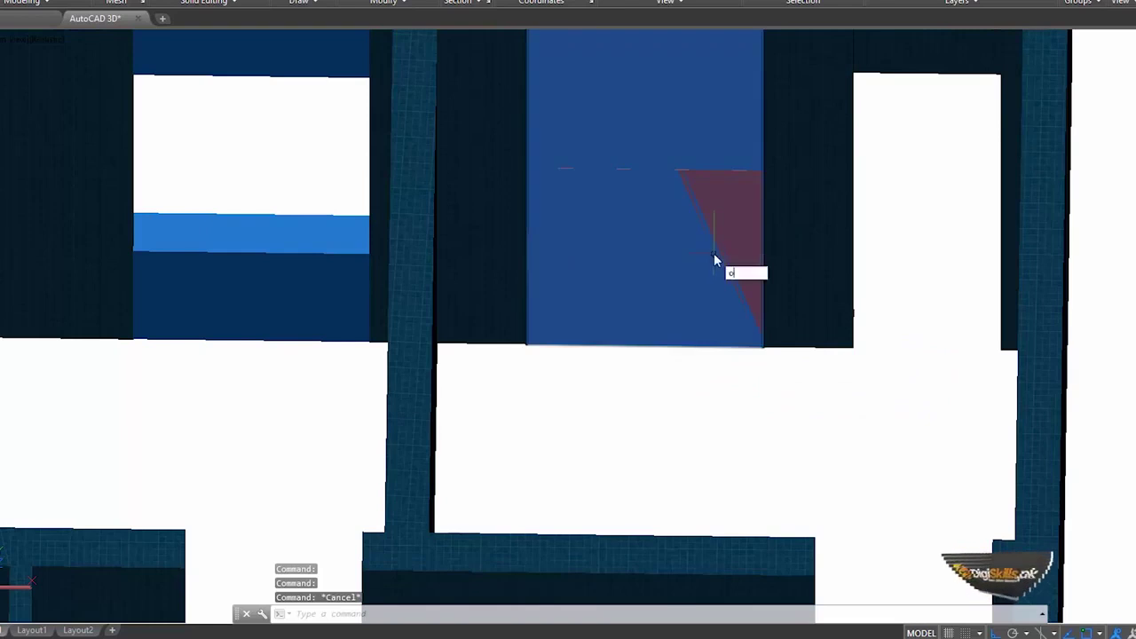
Step: Orbit again and examine the wall panel over the red window solid
{"action": "type", "text": "rb"}
{"action": "key", "text": "Return"}
{"action": "mouse_move", "coordinate": [688, 263]}
{"action": "left_mouse_down"}
{"action": "mouse_move", "coordinate": [729, 410]}
{"action": "mouse_move", "coordinate": [711, 340]}
{"action": "mouse_move", "coordinate": [695, 396]}
{"action": "mouse_move", "coordinate": [768, 541]}
{"action": "mouse_move", "coordinate": [611, 296]}
{"action": "mouse_move", "coordinate": [581, 272]}
{"action": "left_mouse_up"}
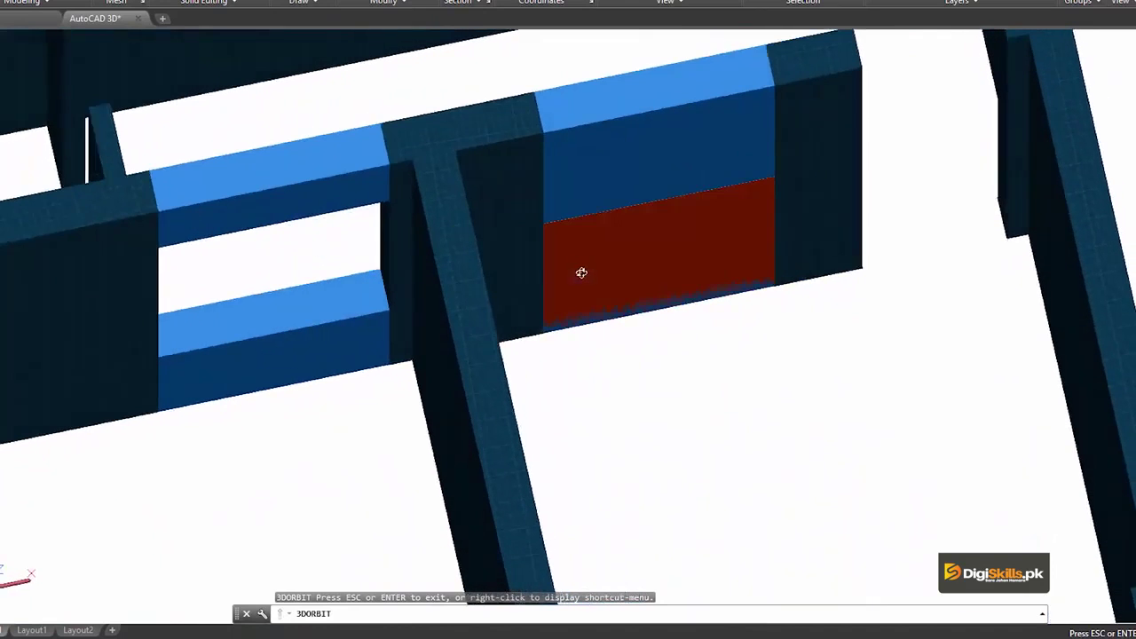
{"action": "key", "text": "Escape"}
{"action": "left_click", "coordinate": [583, 270]}
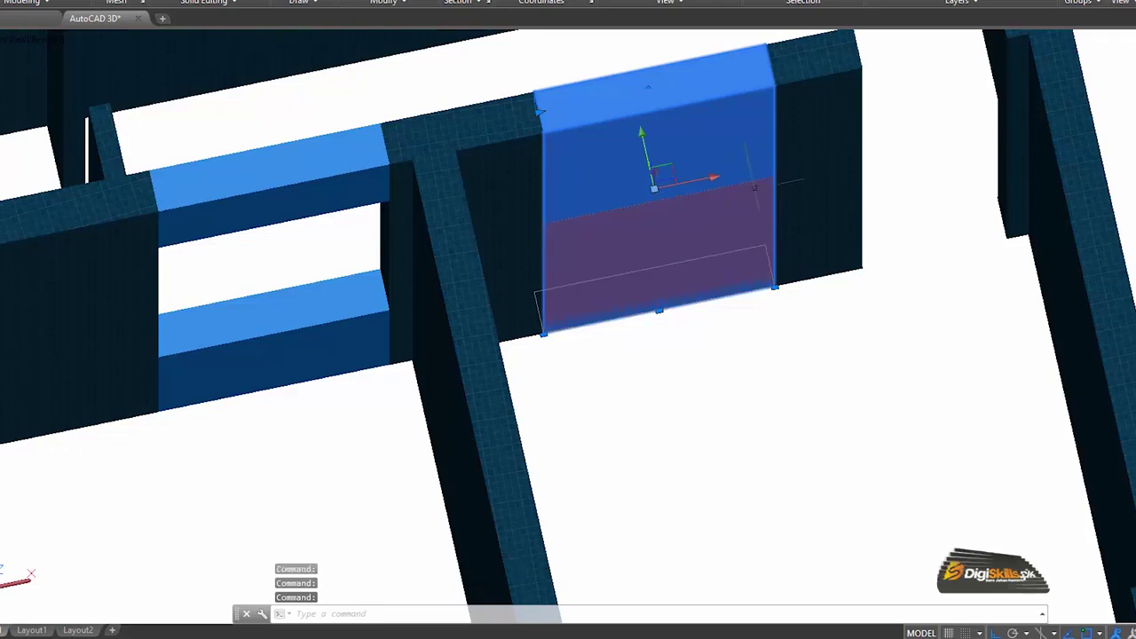
{"action": "scroll", "coordinate": [768, 178], "scroll_direction": "up", "scroll_amount": 3}
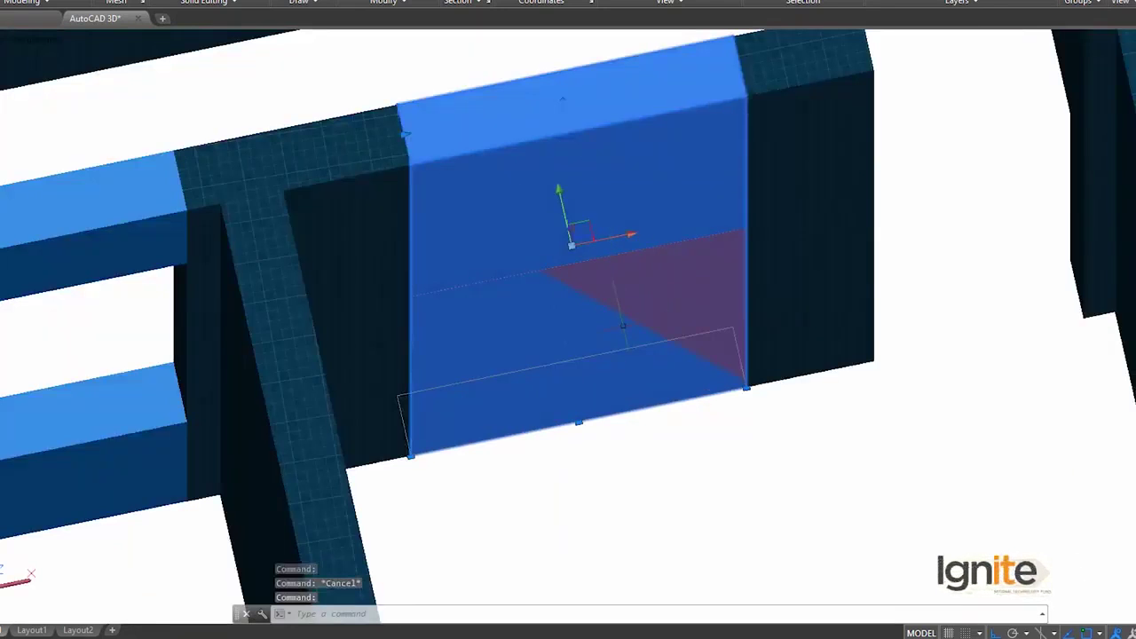
{"action": "key", "text": "Escape"}
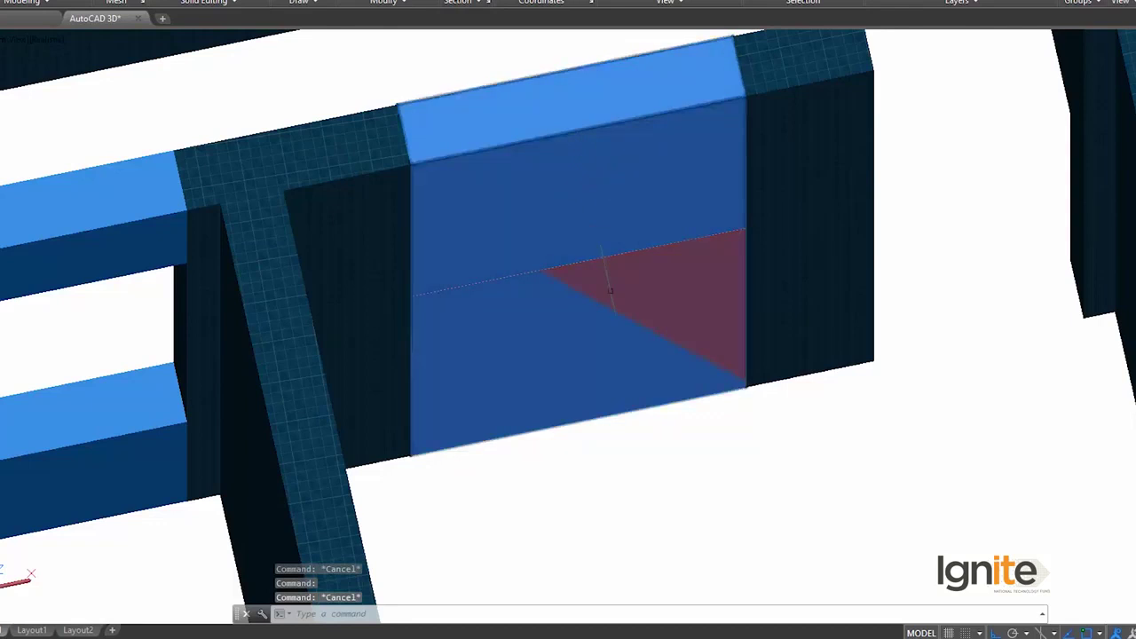
{"action": "left_click", "coordinate": [681, 277]}
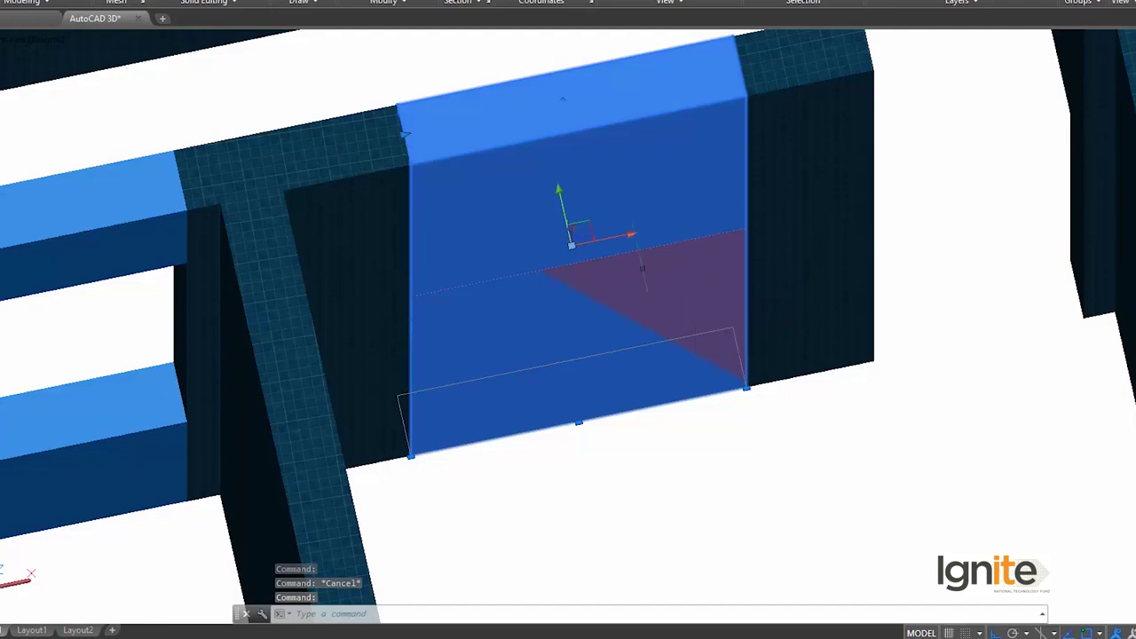
{"action": "key", "text": "Escape"}
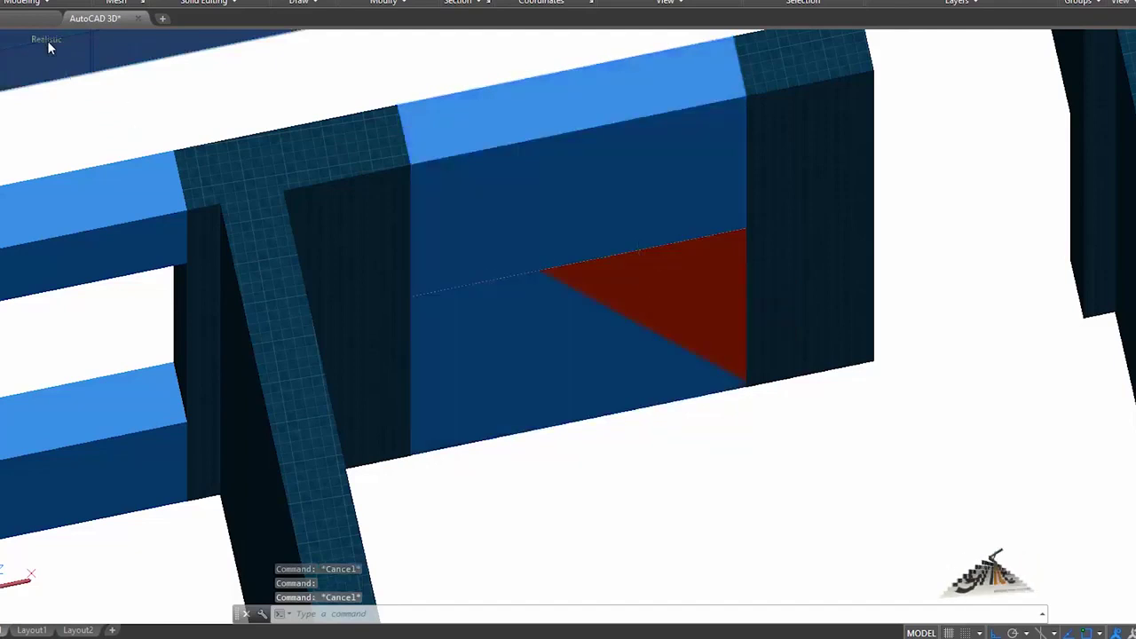
{"action": "left_click", "coordinate": [48, 40]}
Step: Return to Wireframe and select the window box between the walls
{"action": "left_click", "coordinate": [85, 203]}
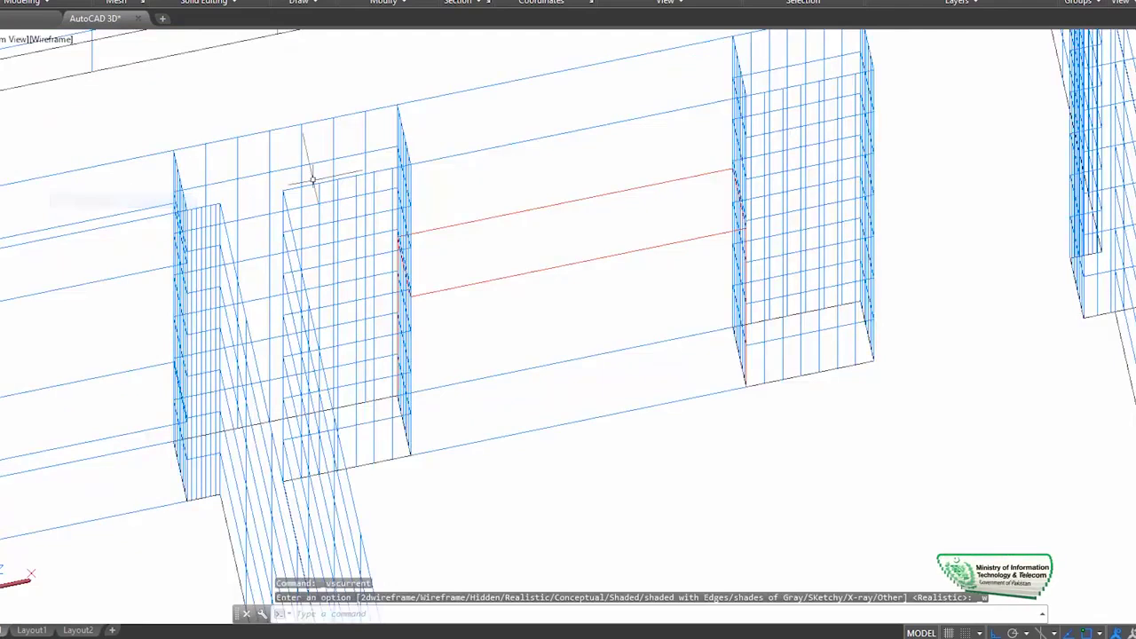
{"action": "middle_click_drag", "start_coordinate": [720, 266], "coordinate": [703, 277]}
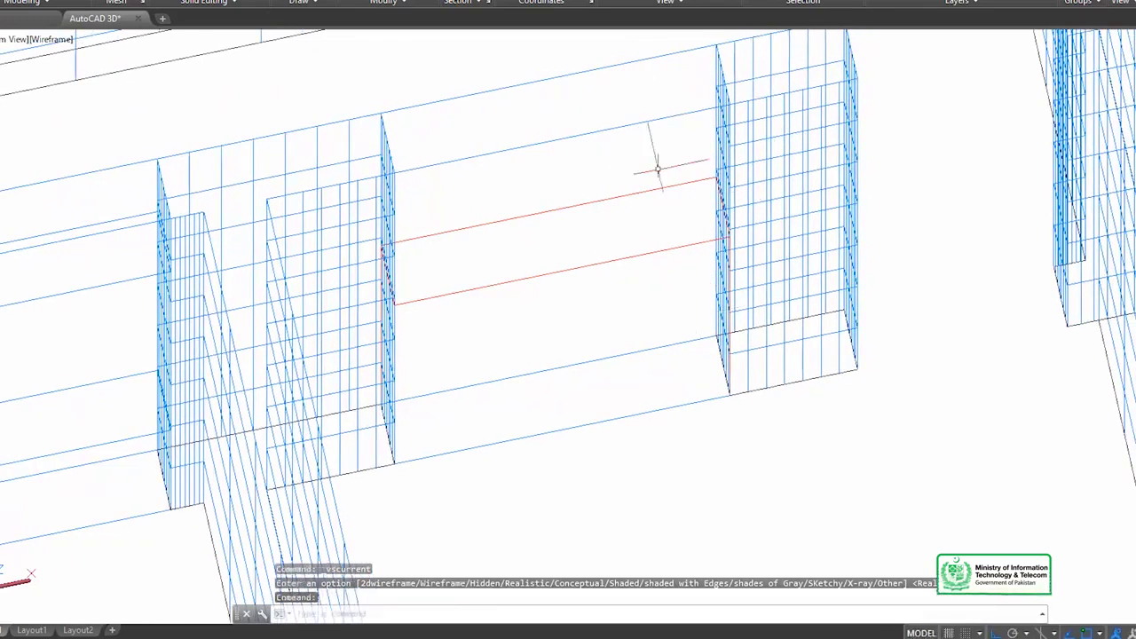
{"action": "left_click", "coordinate": [607, 205]}
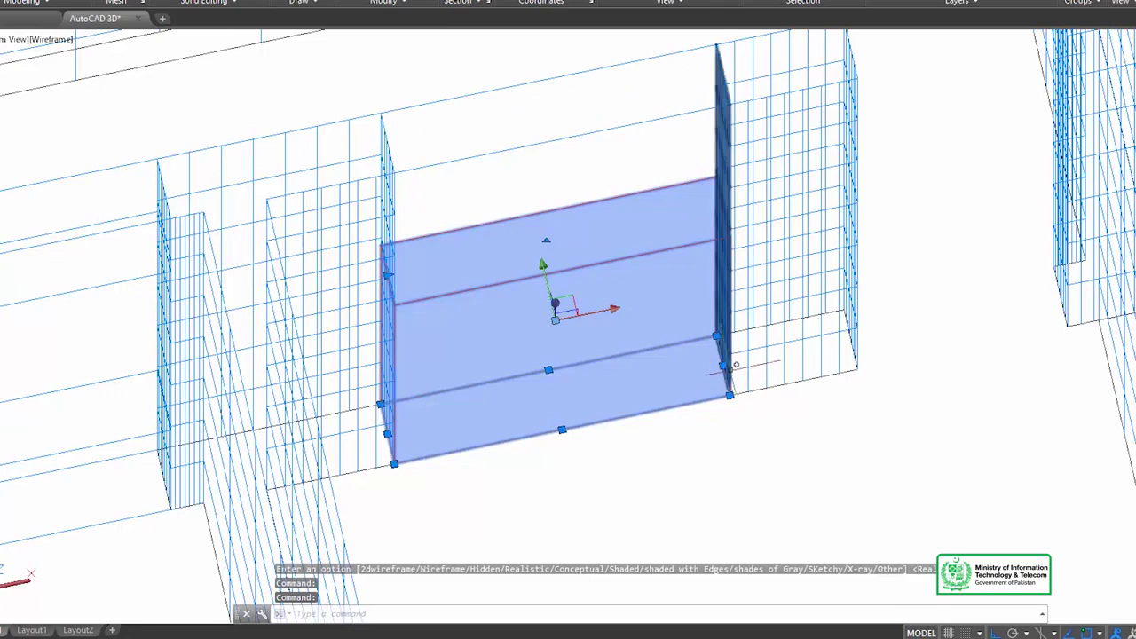
{"action": "type", "text": "m"}
{"action": "key", "text": "Return"}
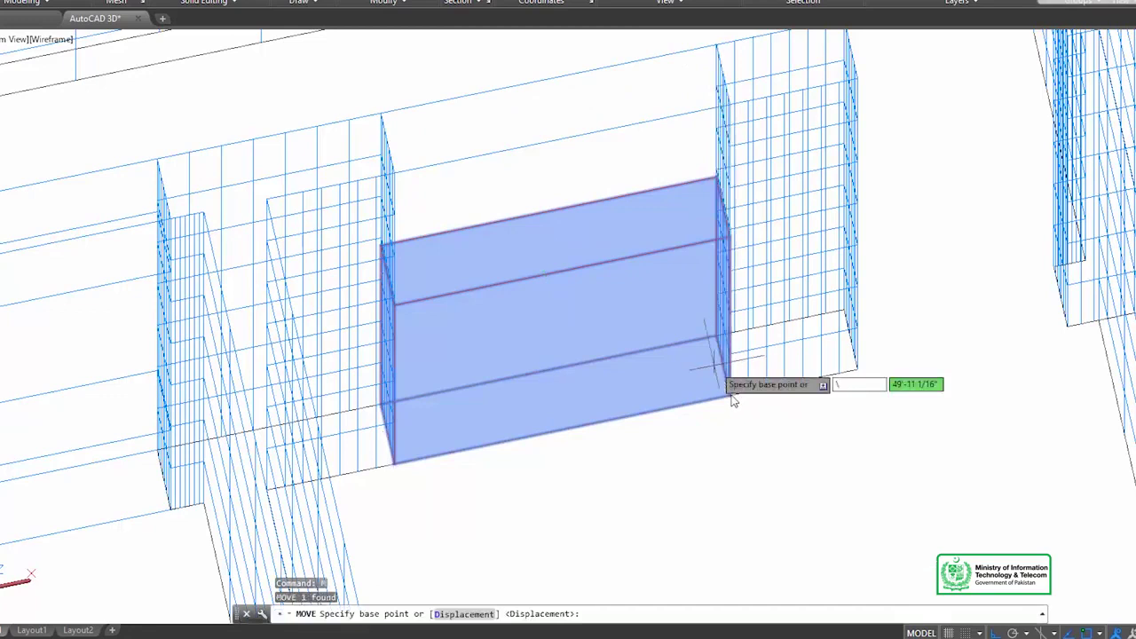
{"action": "type", "text": "m"}
{"action": "key", "text": "Return"}
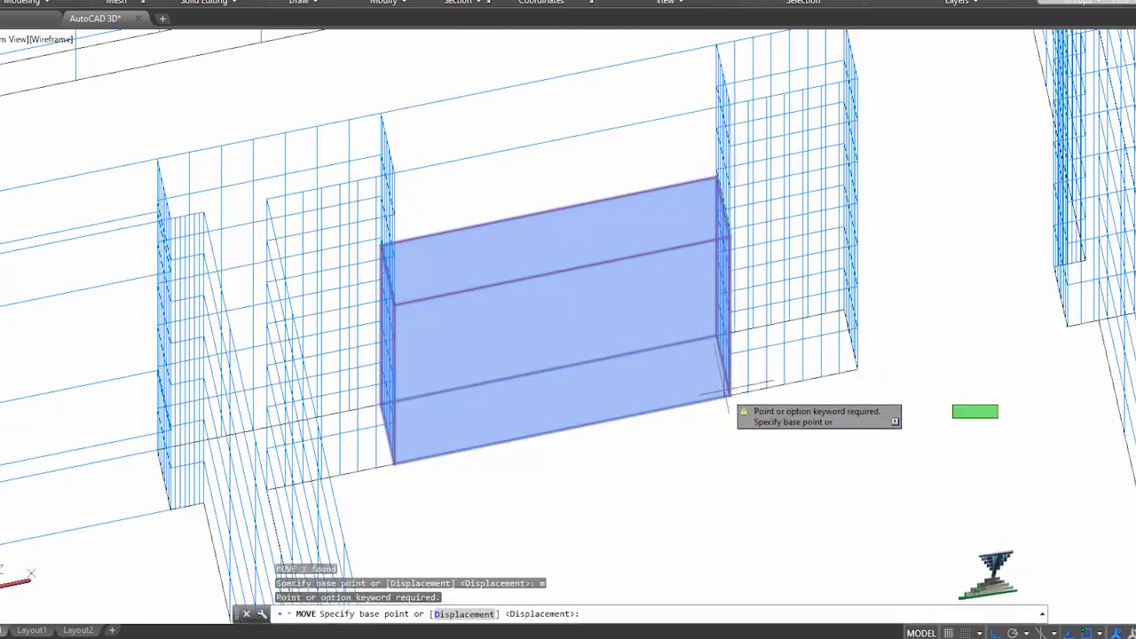
{"action": "key", "text": "Escape"}
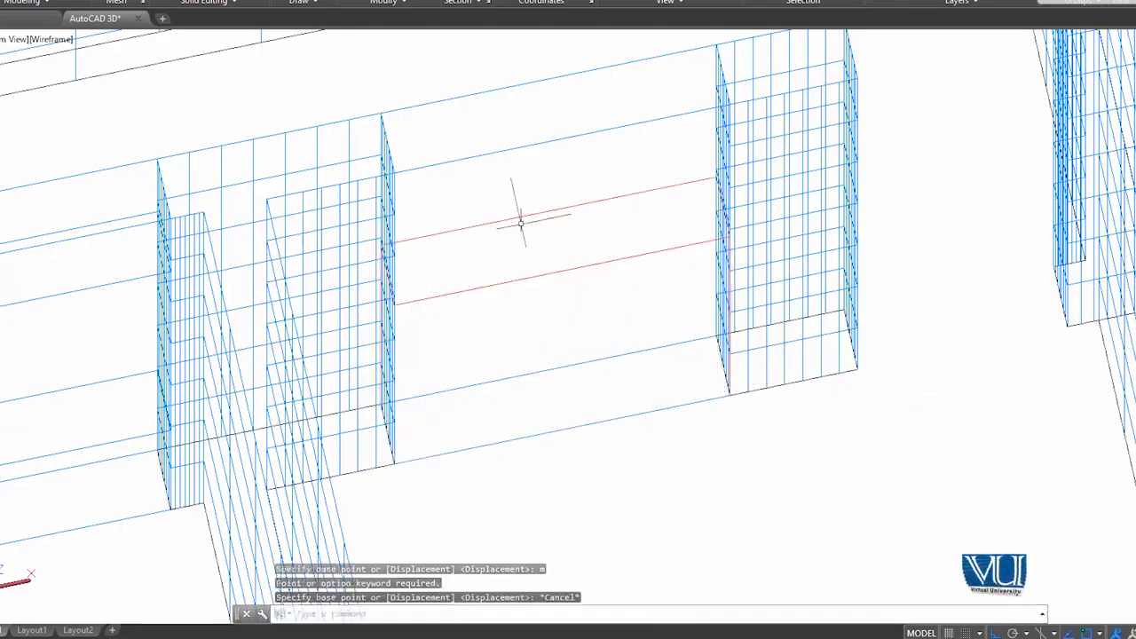
Step: Move the window box 3' straight up from its bottom corner
{"action": "left_click", "coordinate": [535, 279]}
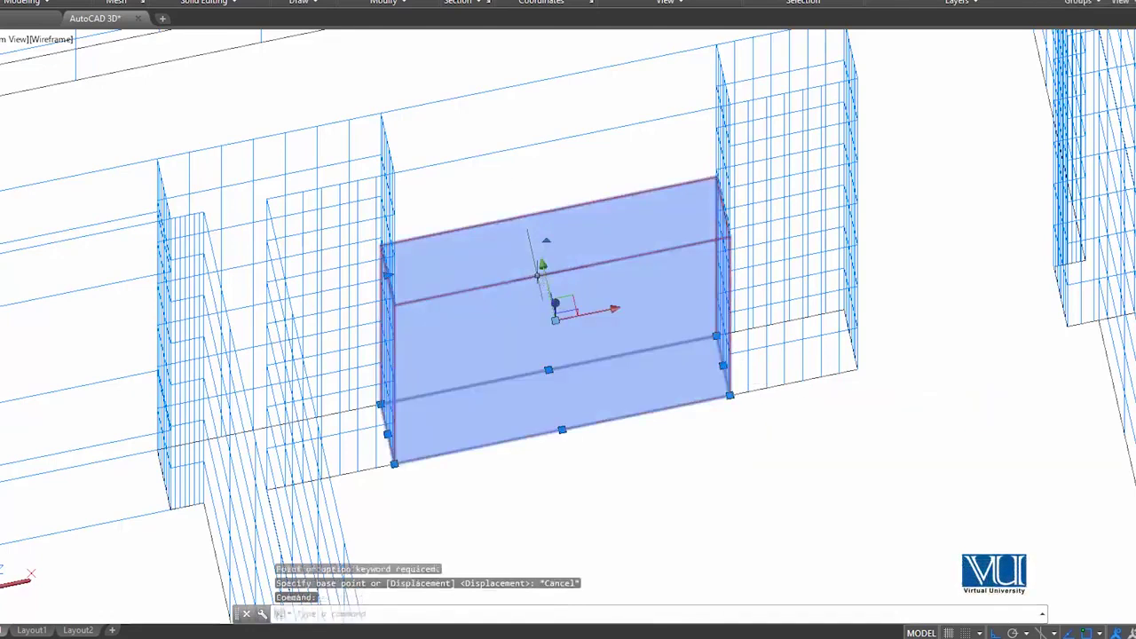
{"action": "type", "text": "m"}
{"action": "key", "text": "Return"}
{"action": "scroll", "coordinate": [730, 398], "scroll_direction": "up", "scroll_amount": 3}
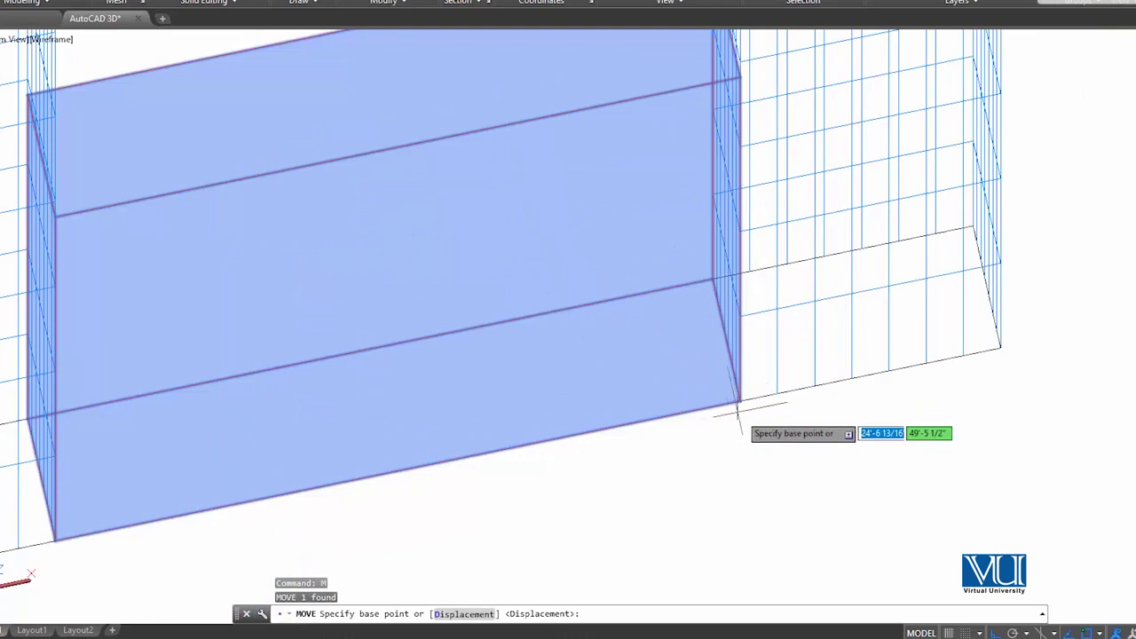
{"action": "left_click", "coordinate": [740, 401]}
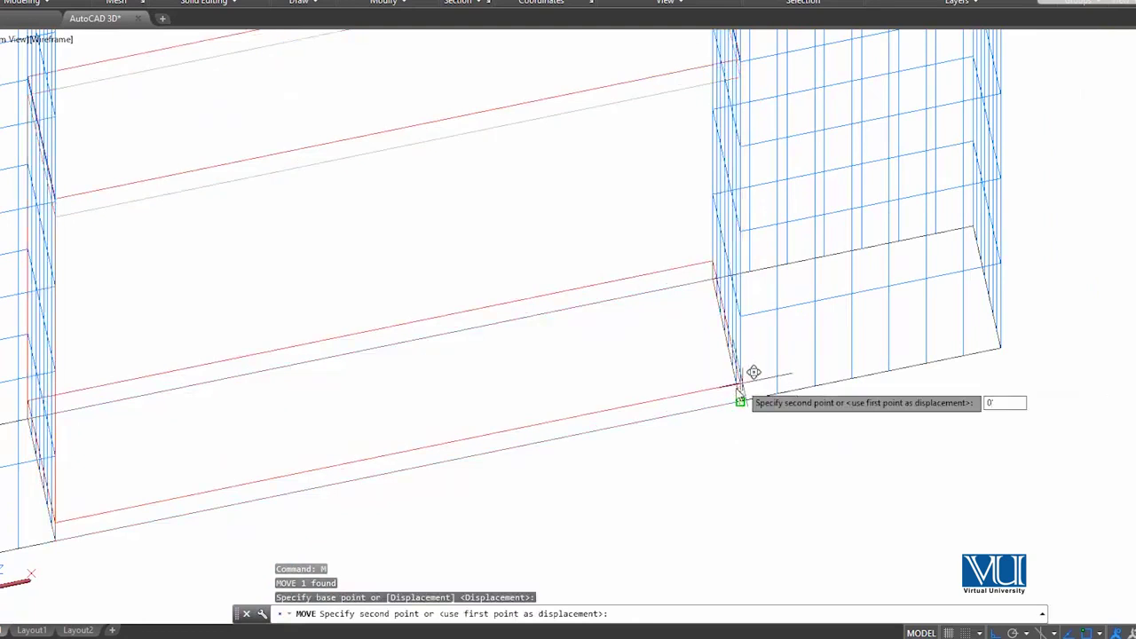
{"action": "key", "text": "Tab"}
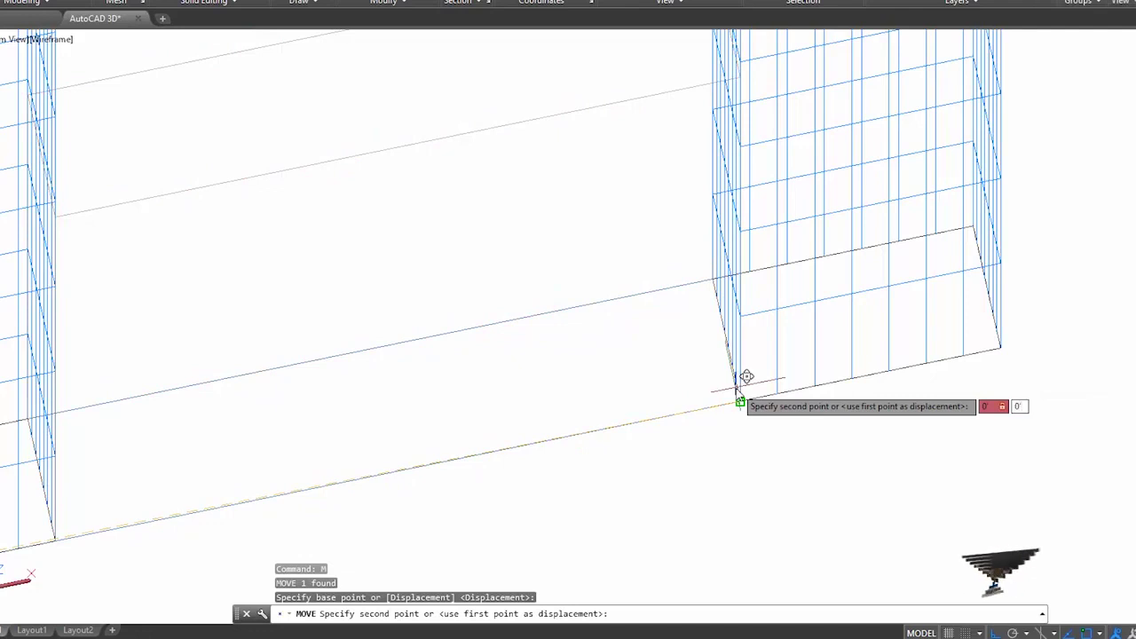
{"action": "type", "text": "3"}
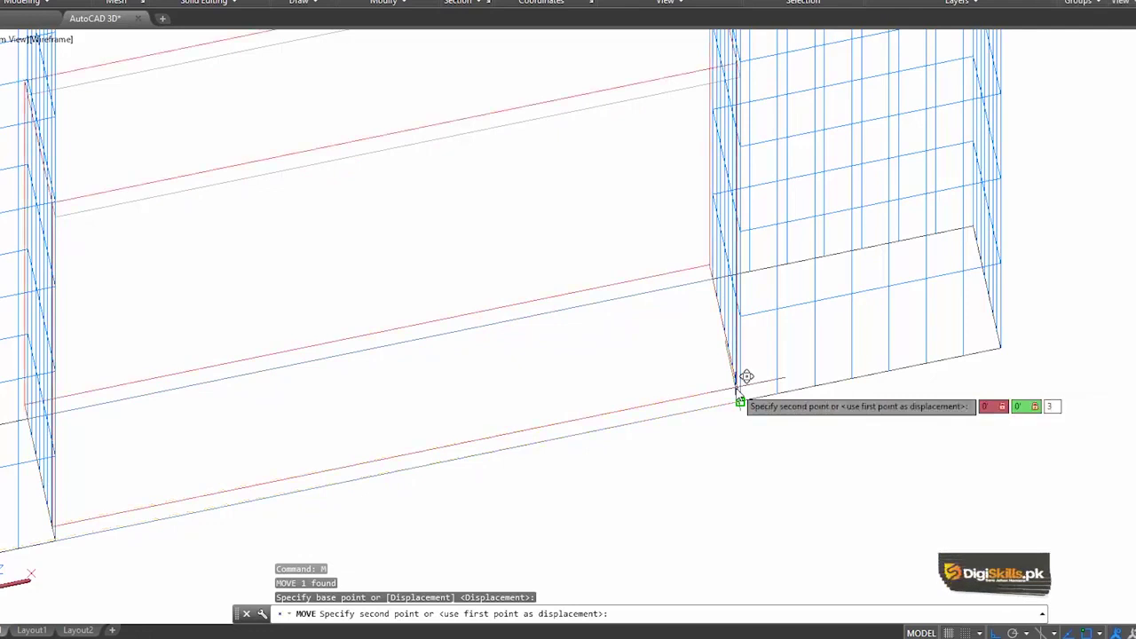
{"action": "key", "text": "Return"}
{"action": "scroll", "coordinate": [672, 305], "scroll_direction": "down", "scroll_amount": 2}
{"action": "scroll", "coordinate": [630, 393], "scroll_direction": "down", "scroll_amount": 2}
{"action": "scroll", "coordinate": [552, 276], "scroll_direction": "down", "scroll_amount": 2}
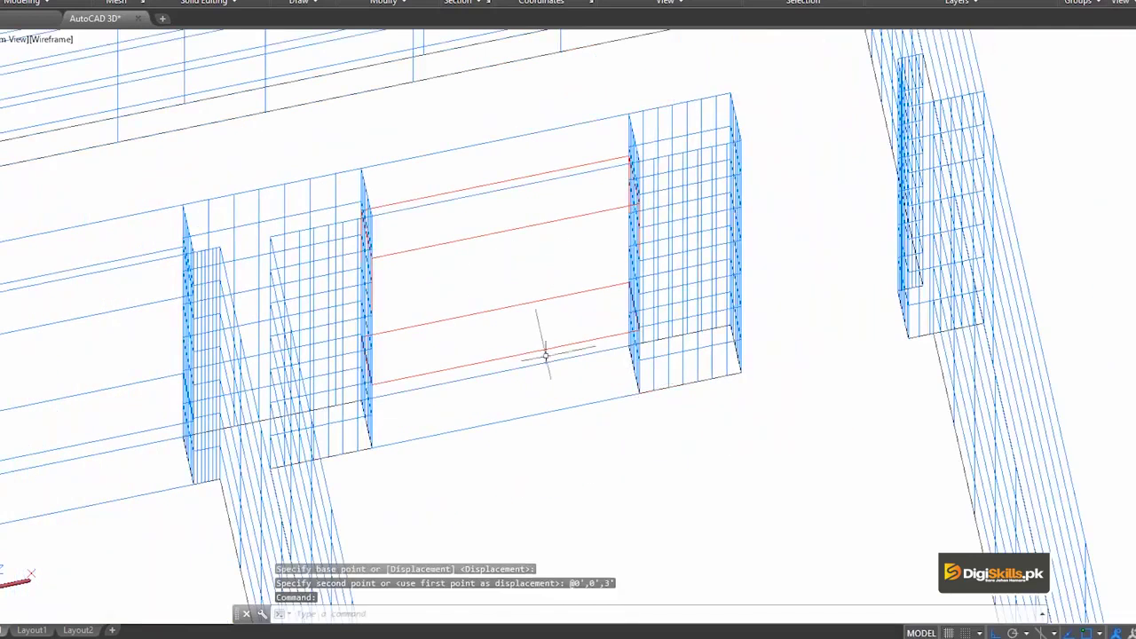
Step: Switch to the Shaded visual style and zoom in on the window area
{"action": "left_click", "coordinate": [52, 39]}
{"action": "left_click", "coordinate": [91, 139]}
{"action": "scroll", "coordinate": [544, 229], "scroll_direction": "up", "scroll_amount": 3}
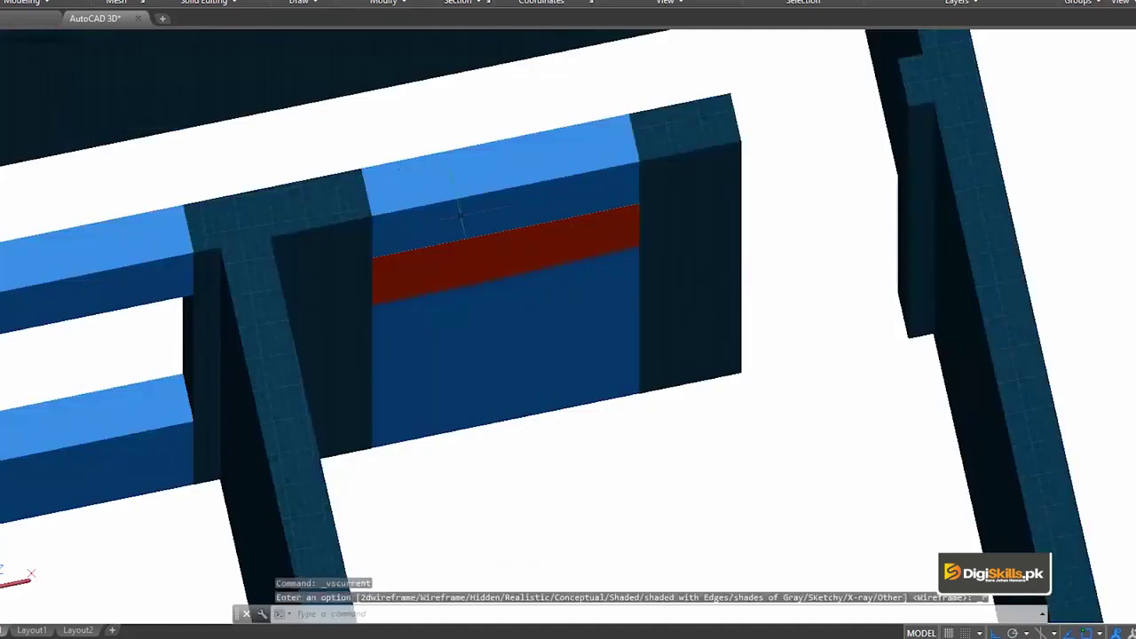
{"action": "scroll", "coordinate": [544, 229], "scroll_direction": "up", "scroll_amount": 2}
{"action": "scroll", "coordinate": [544, 229], "scroll_direction": "down", "scroll_amount": 3}
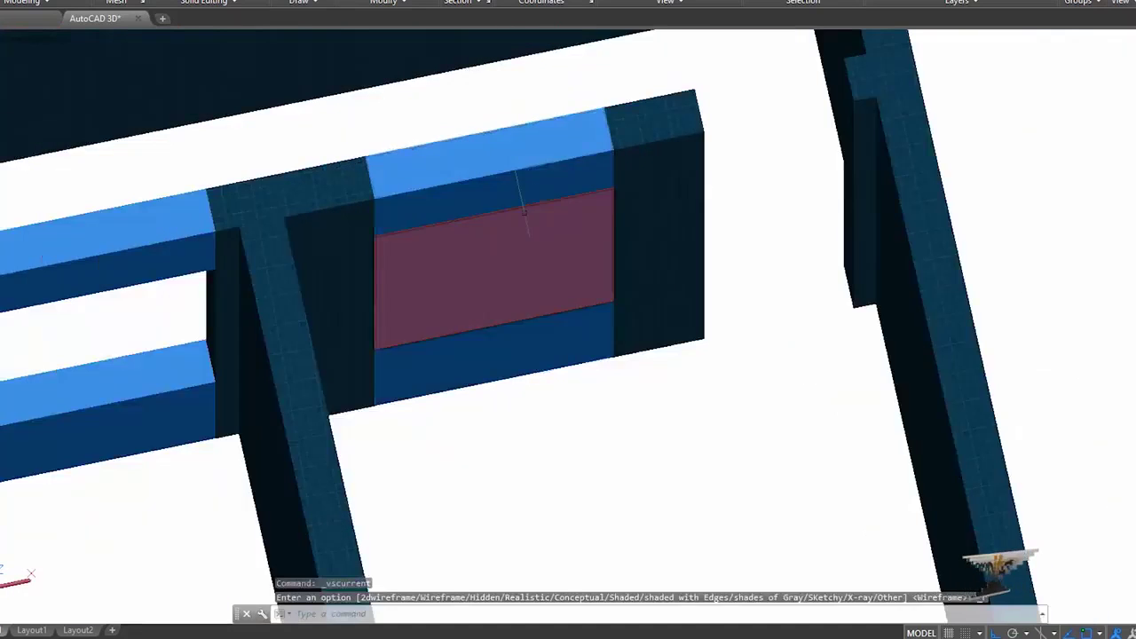
{"action": "scroll", "coordinate": [513, 249], "scroll_direction": "up", "scroll_amount": 3}
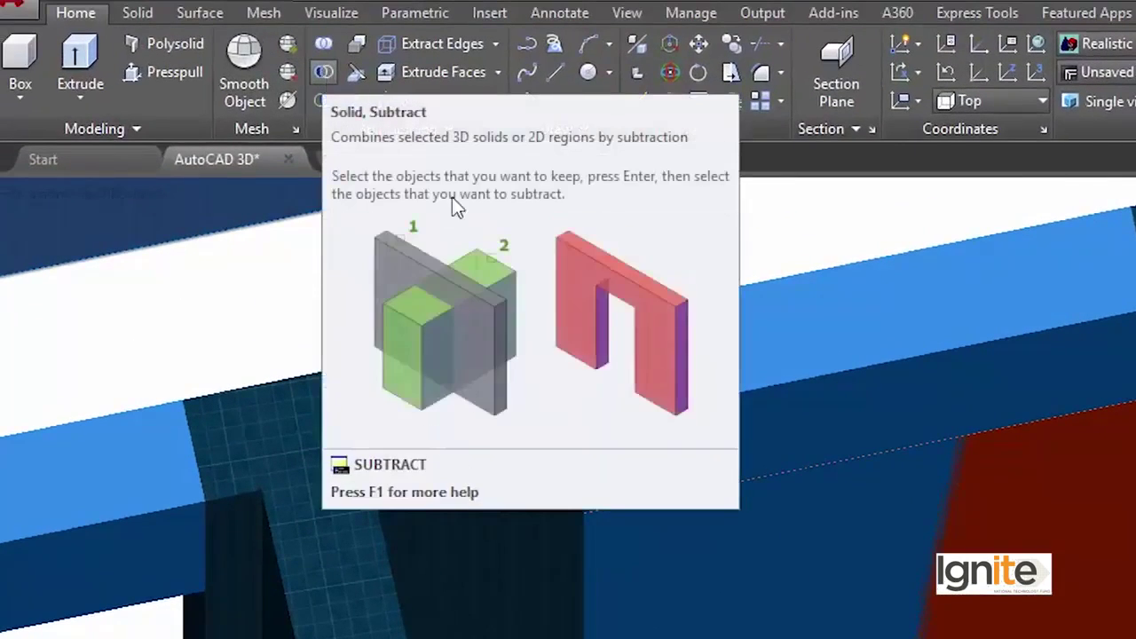
Step: Start SUBTRACT selecting the wall and red window solid, then cancel it
{"action": "type", "text": "SUBTRACT"}
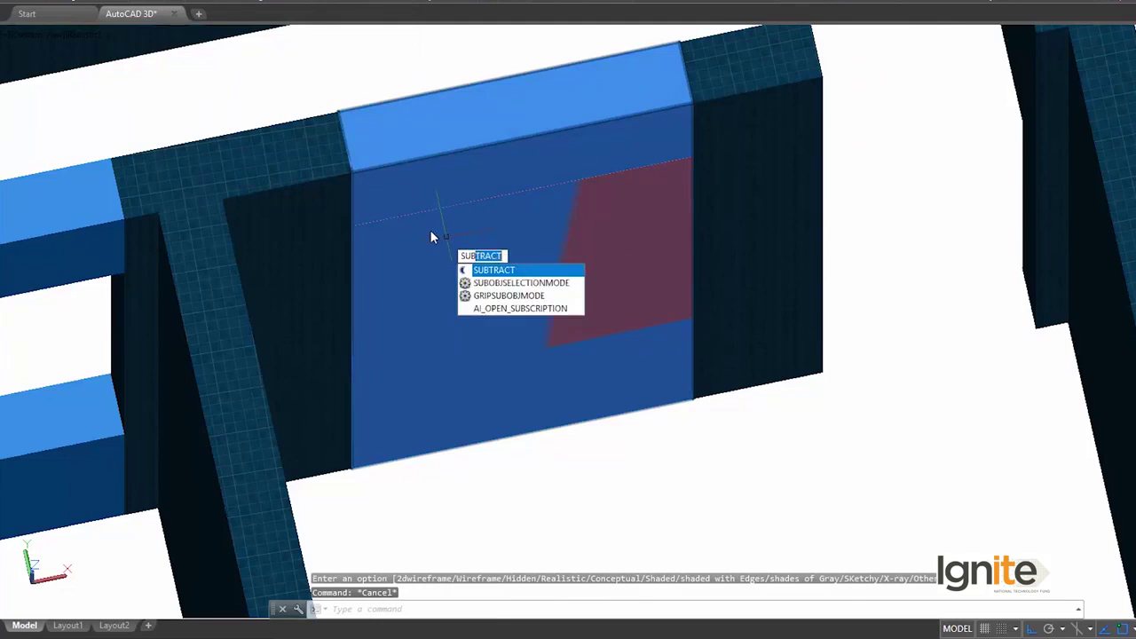
{"action": "key", "text": "Escape"}
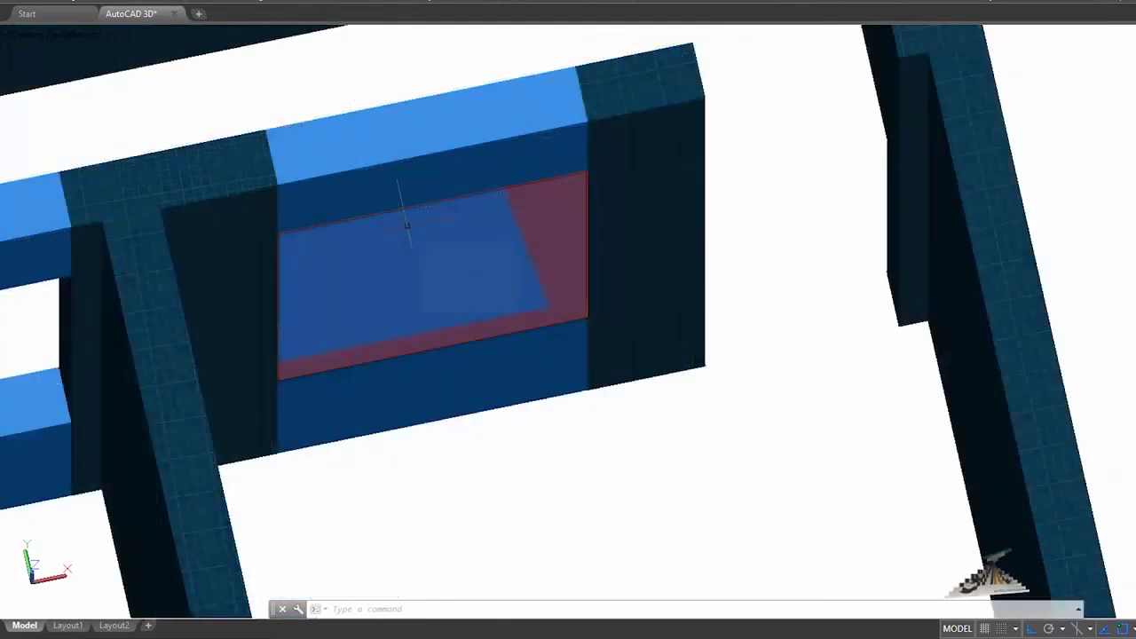
{"action": "type", "text": "SUBTRACT"}
{"action": "key", "text": "Return"}
{"action": "left_click", "coordinate": [386, 161]}
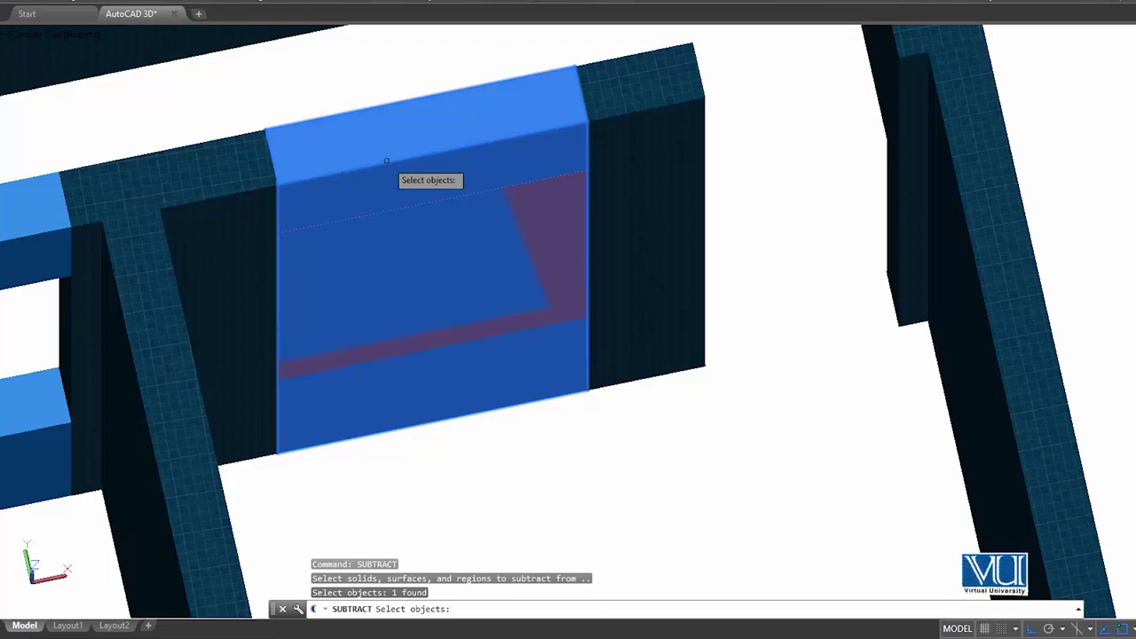
{"action": "left_click", "coordinate": [520, 261]}
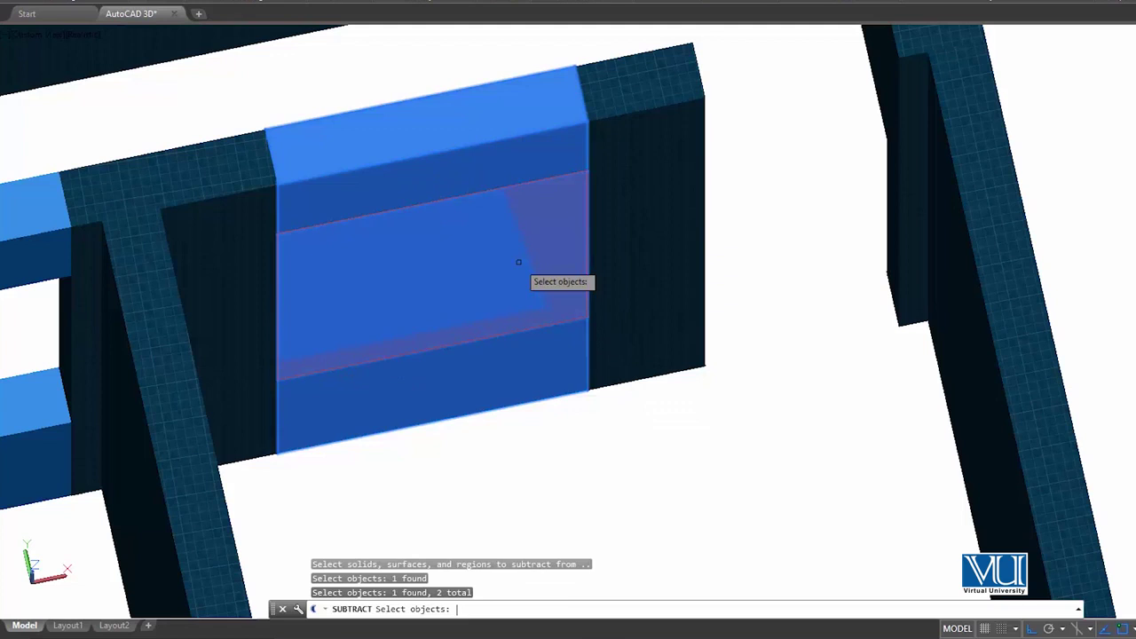
{"action": "key", "text": "Return"}
{"action": "key", "text": "Escape"}
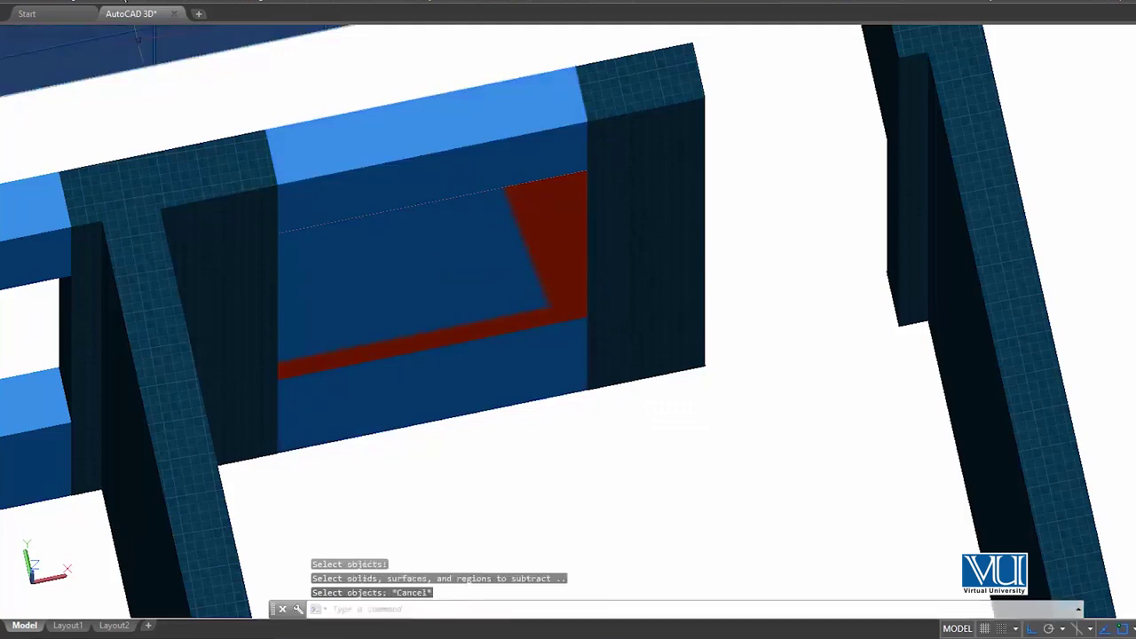
{"action": "left_click", "coordinate": [85, 33]}
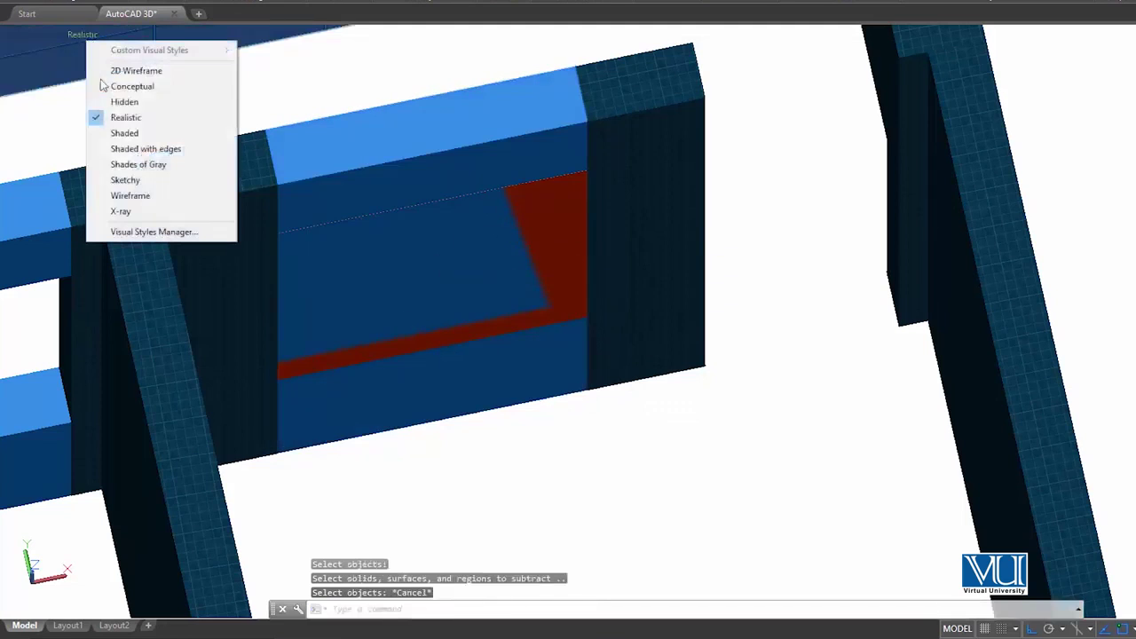
Step: In Wireframe, subtract the window box from the wall, then switch to Realistic shading
{"action": "left_click", "coordinate": [134, 196]}
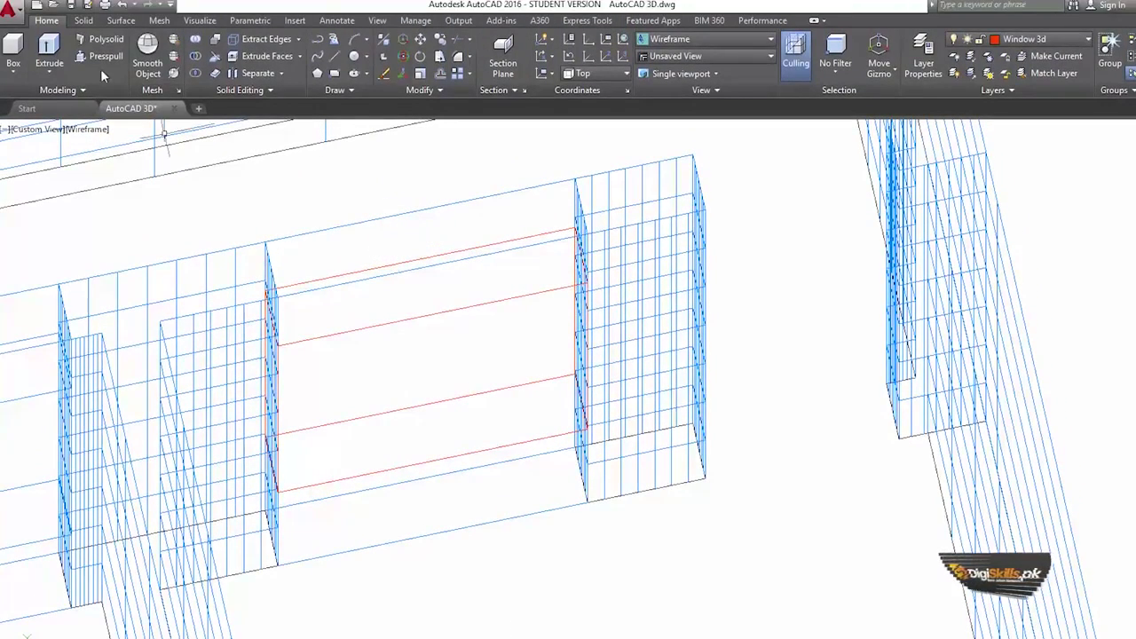
{"action": "left_click", "coordinate": [191, 55]}
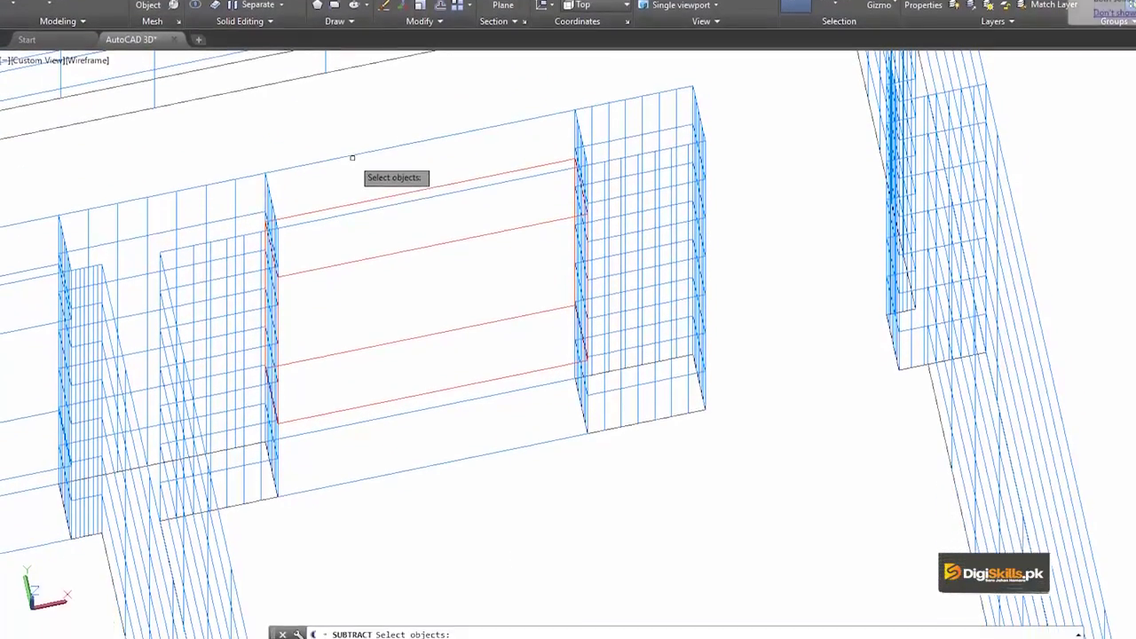
{"action": "left_click", "coordinate": [351, 130]}
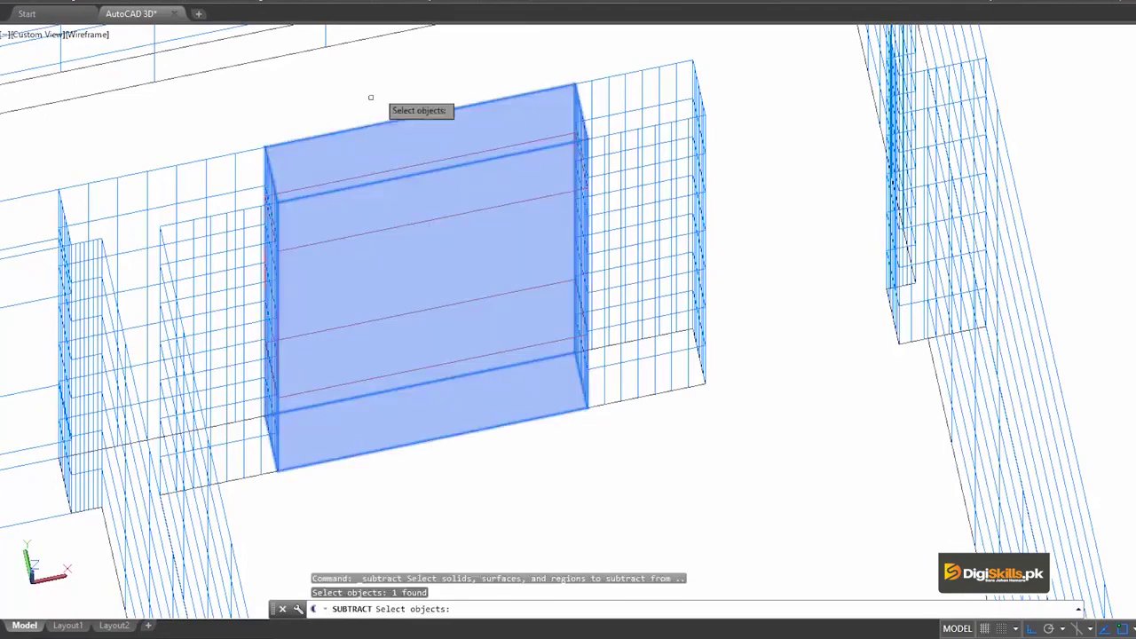
{"action": "key", "text": "Return"}
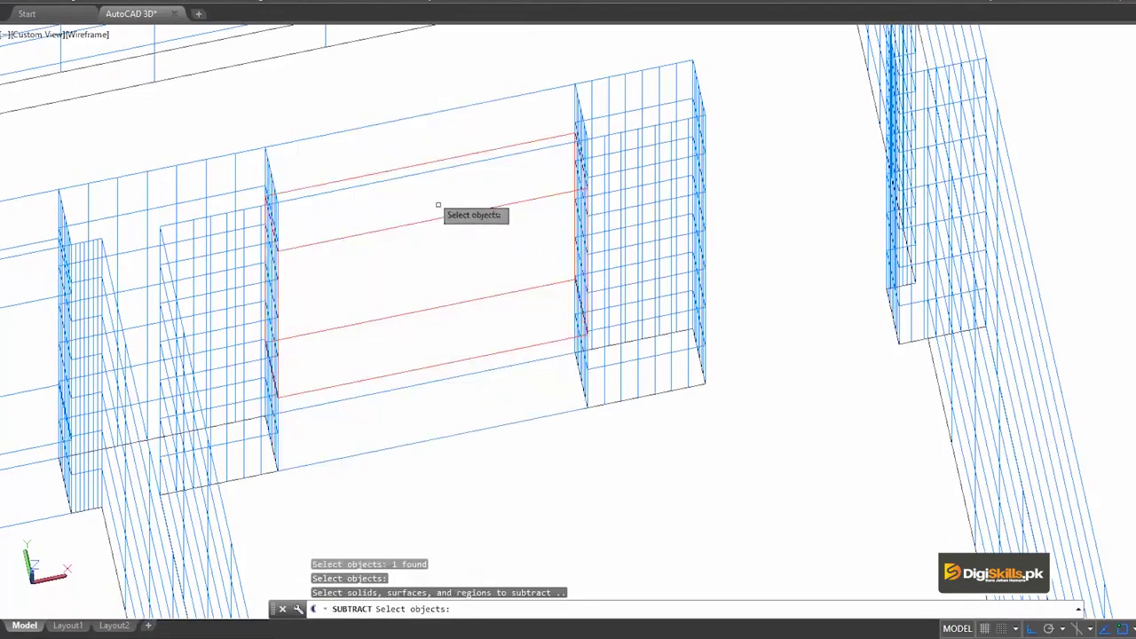
{"action": "left_click", "coordinate": [408, 165]}
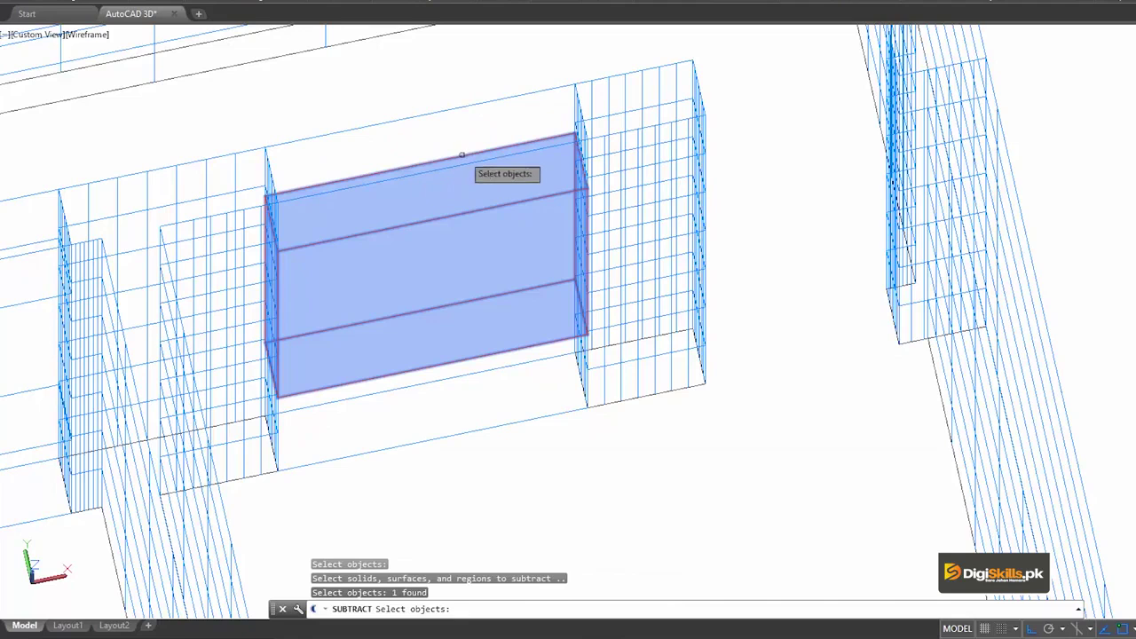
{"action": "key", "text": "Return"}
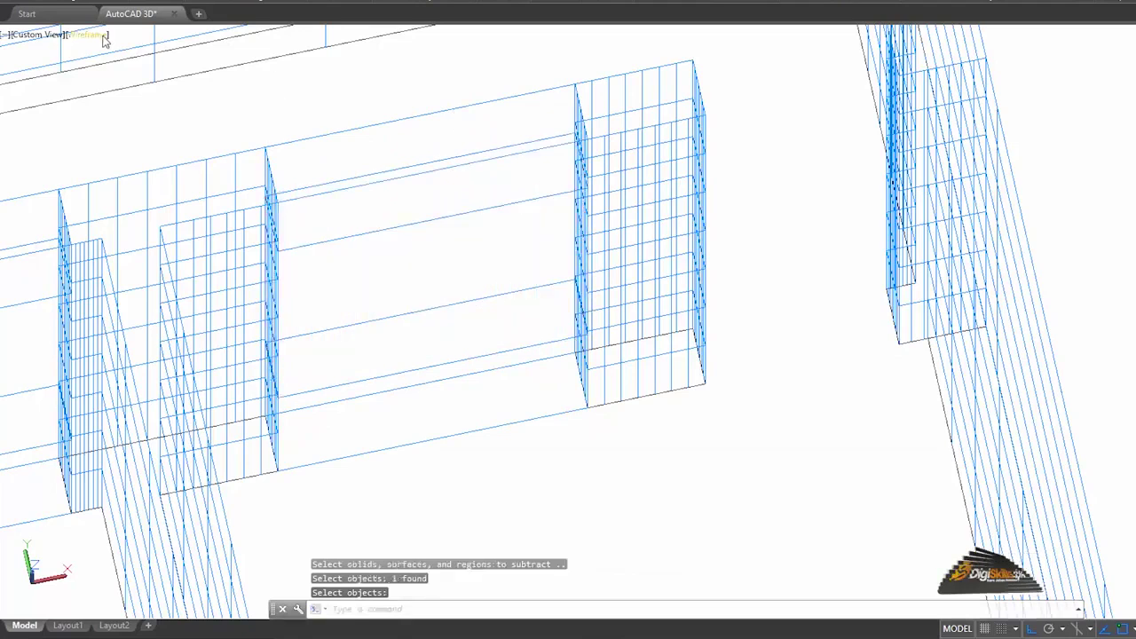
{"action": "left_click", "coordinate": [87, 34]}
{"action": "left_click", "coordinate": [142, 117]}
Step: Pan and zoom the realistic model to inspect both window openings with lintels and sills
{"action": "mouse_move", "coordinate": [432, 258]}
{"action": "middle_mouse_down"}
{"action": "mouse_move", "coordinate": [413, 195]}
{"action": "mouse_move", "coordinate": [467, 236]}
{"action": "middle_mouse_up"}
{"action": "scroll", "coordinate": [405, 193], "scroll_direction": "down", "scroll_amount": 5}
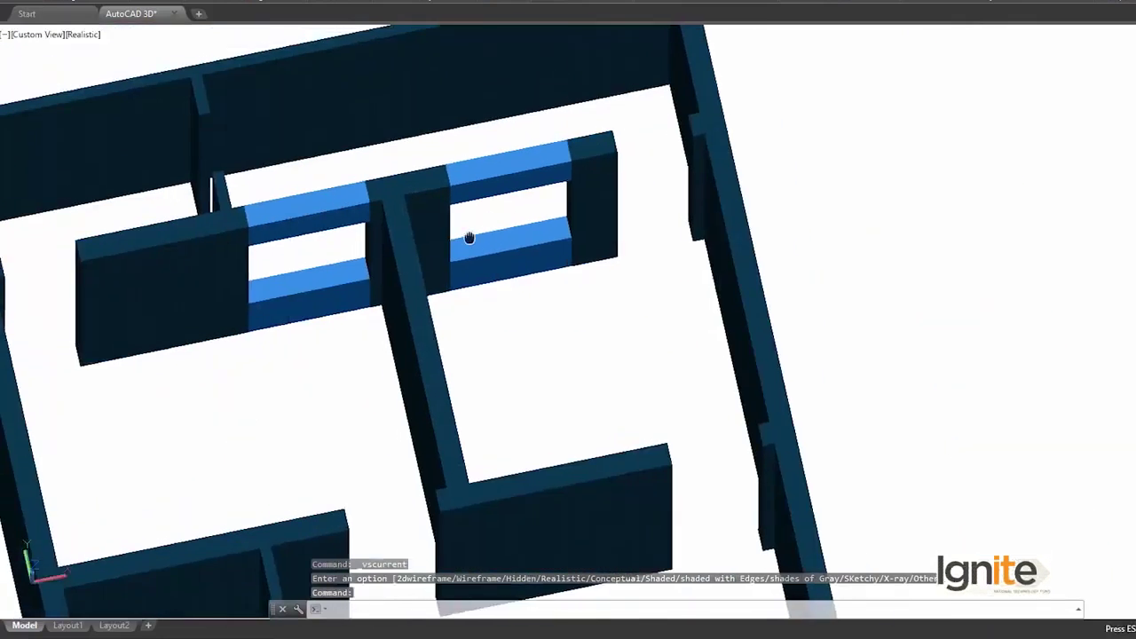
{"action": "scroll", "coordinate": [629, 255], "scroll_direction": "up", "scroll_amount": 3}
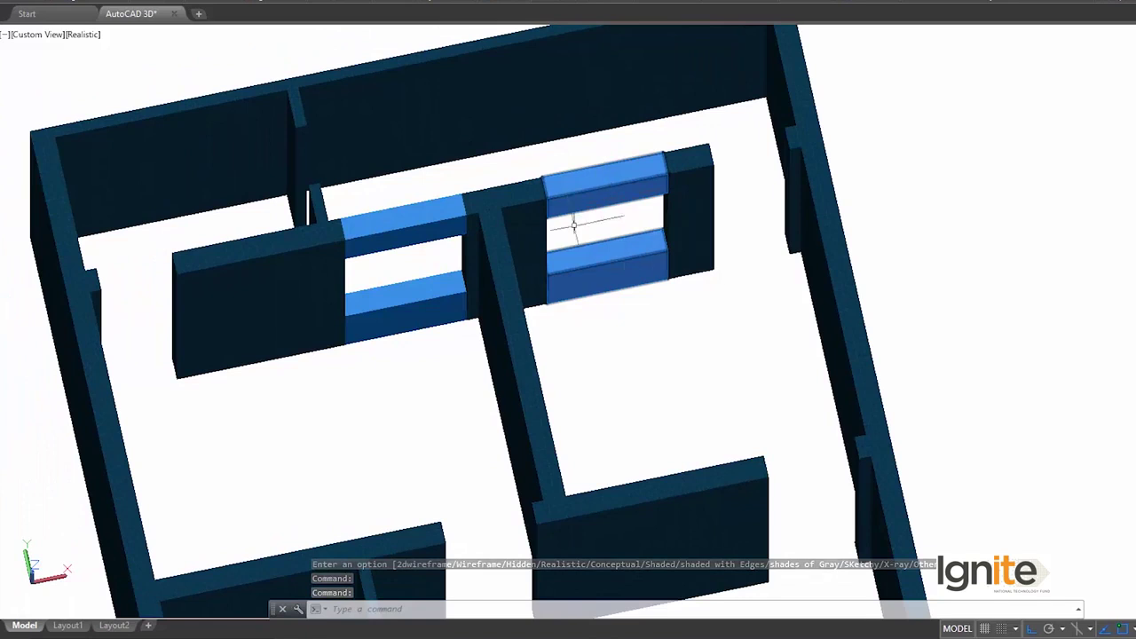
{"action": "mouse_move", "coordinate": [574, 248]}
{"action": "middle_mouse_down"}
{"action": "mouse_move", "coordinate": [464, 233]}
{"action": "mouse_move", "coordinate": [475, 225]}
{"action": "middle_mouse_up"}
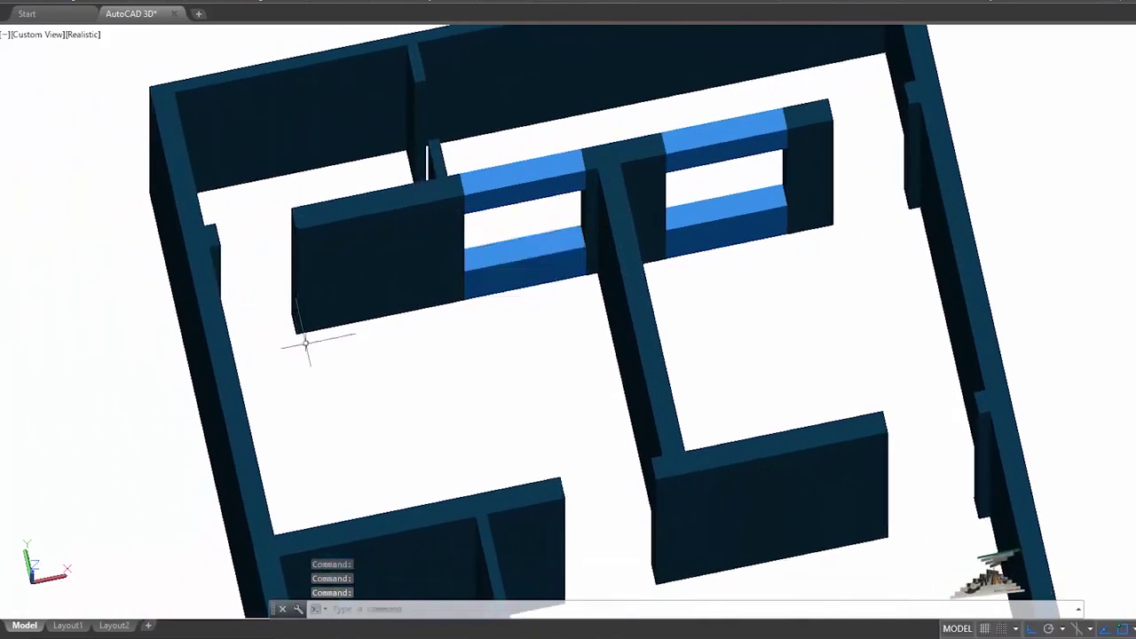
{"action": "left_click", "coordinate": [308, 222]}
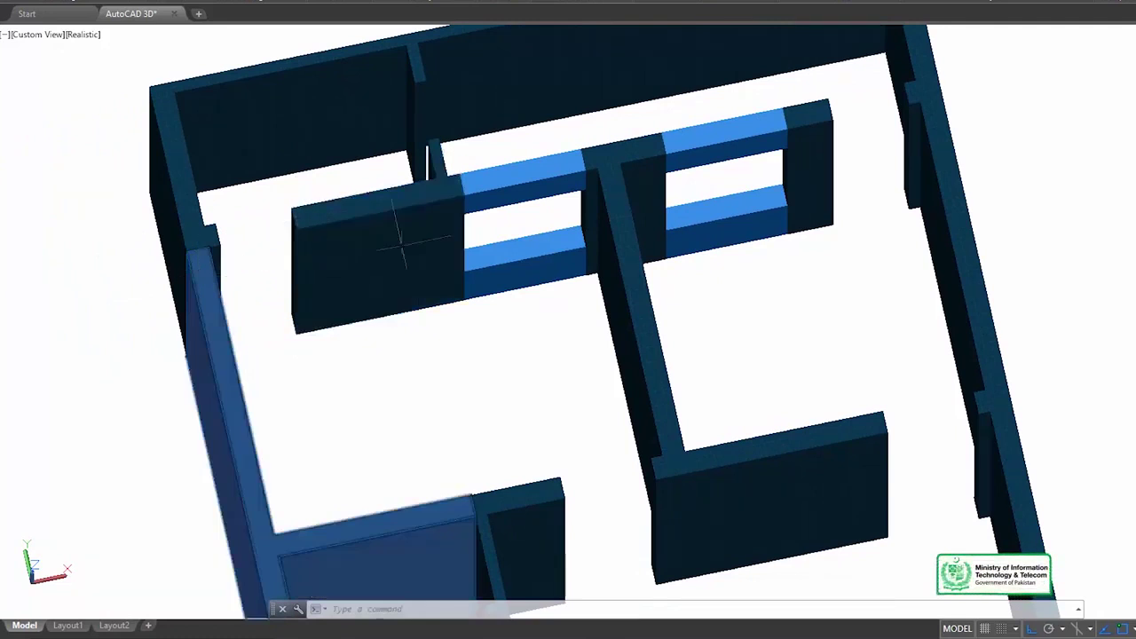
{"action": "middle_click_drag", "start_coordinate": [575, 205], "coordinate": [520, 216]}
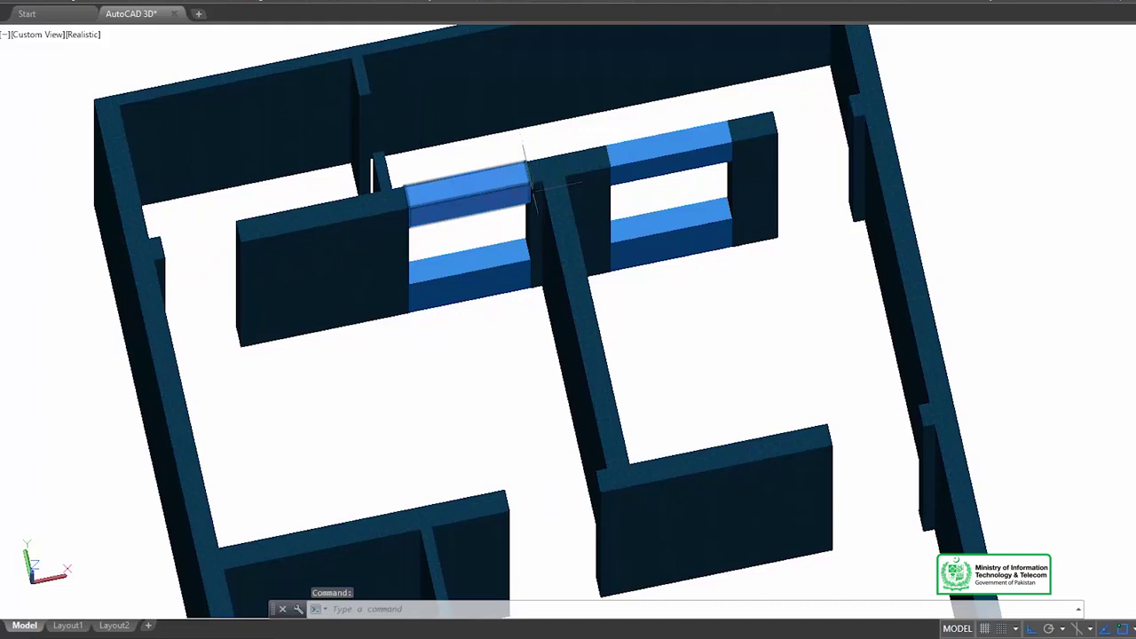
{"action": "scroll", "coordinate": [475, 184], "scroll_direction": "down", "scroll_amount": 2}
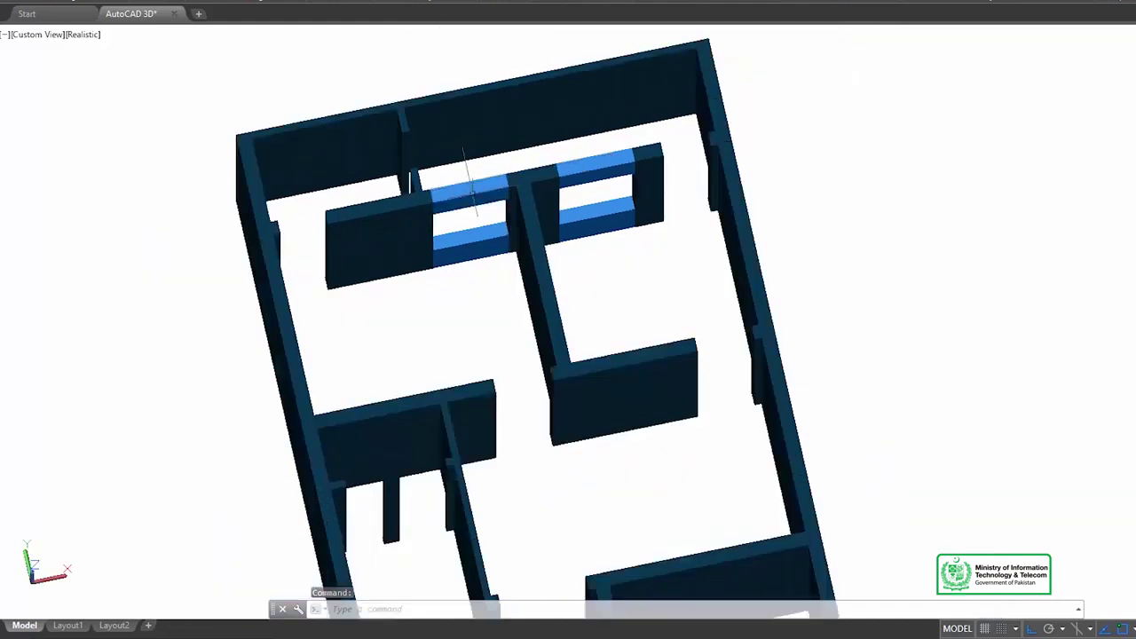